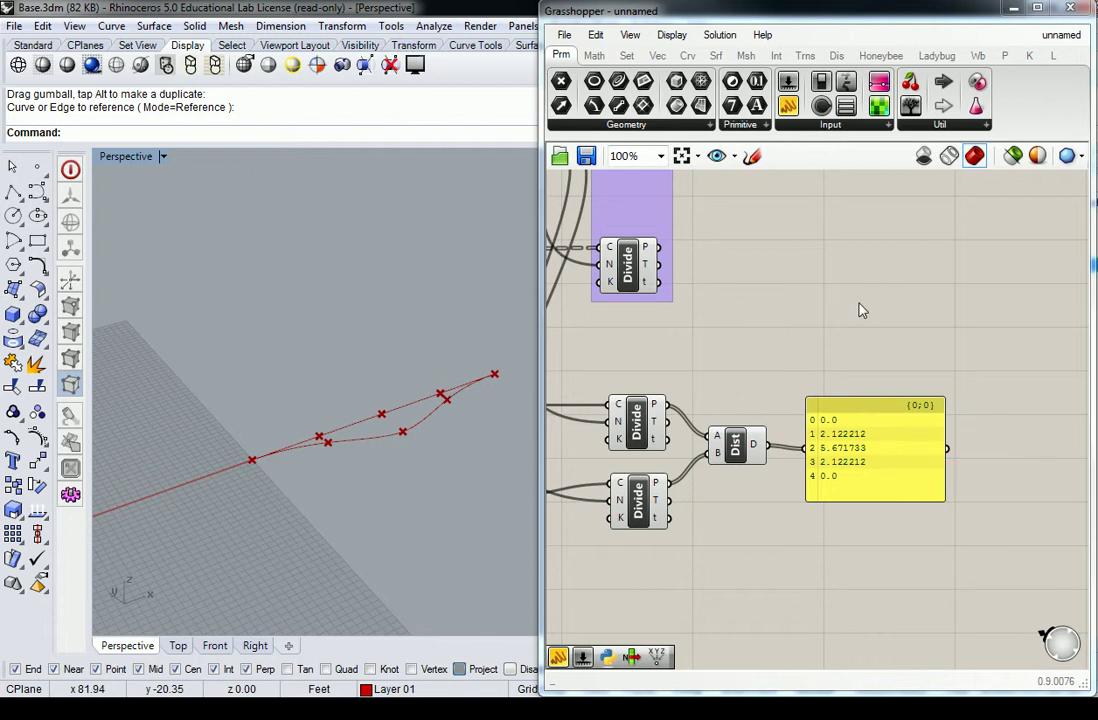
- Examine the curve frames that the PFrames component outputs and review the available Euclidean transform components
right_drag(860, 311, 866, 427)
scroll(866, 427, down, 5)
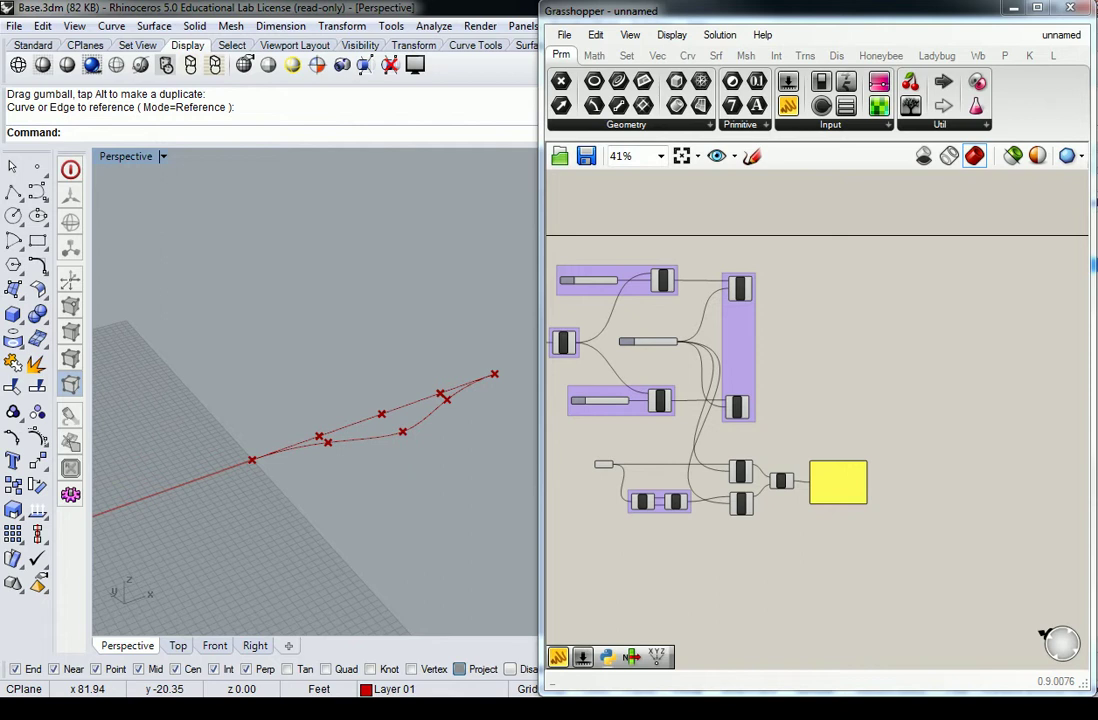
scroll(797, 400, up, 3)
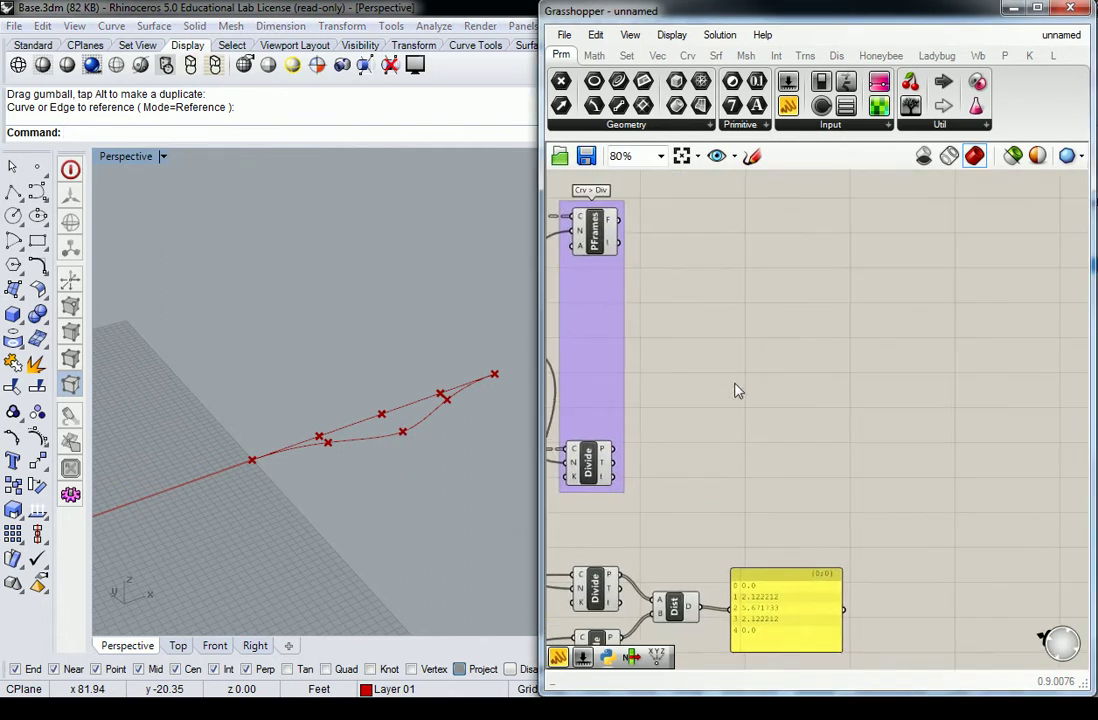
click(808, 56)
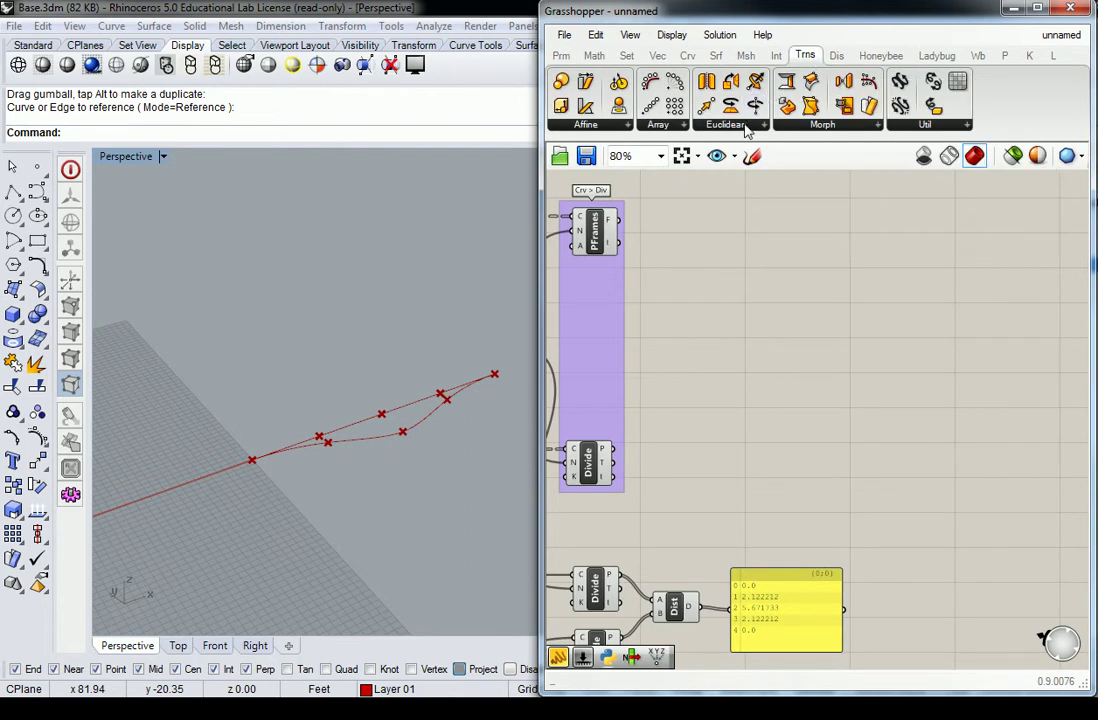
click(745, 125)
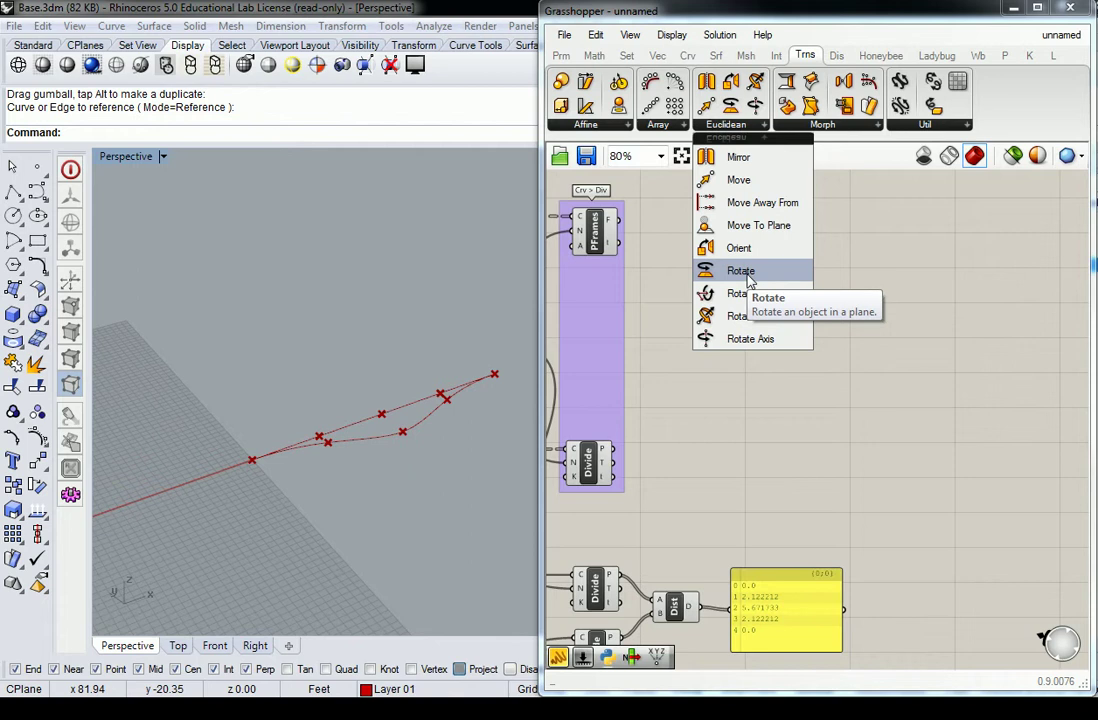
click(679, 404)
right_drag(679, 404, 890, 460)
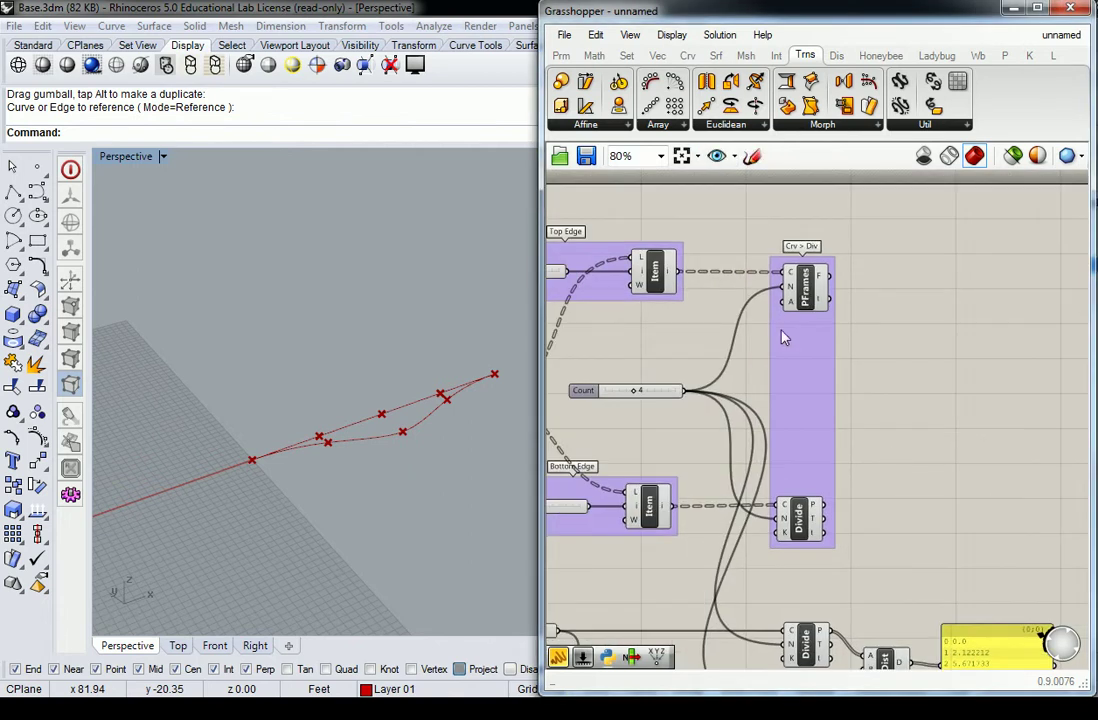
mouse_move(825, 279)
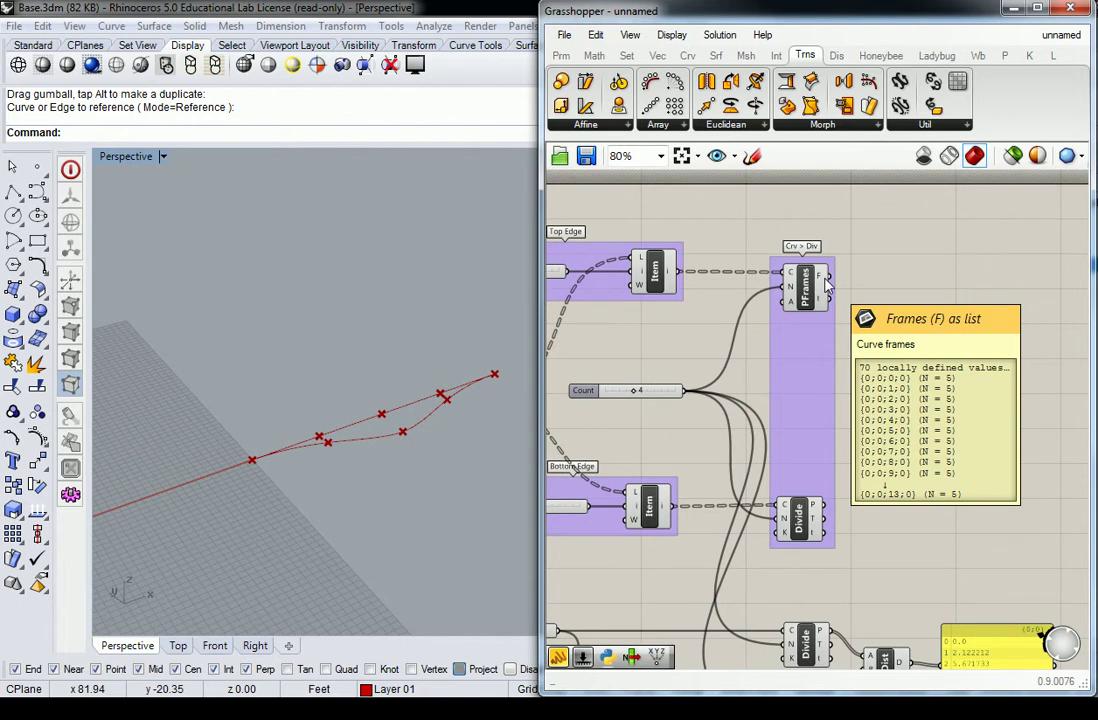
- Place a Rotate component on the canvas beside the PFrames component
click(744, 125)
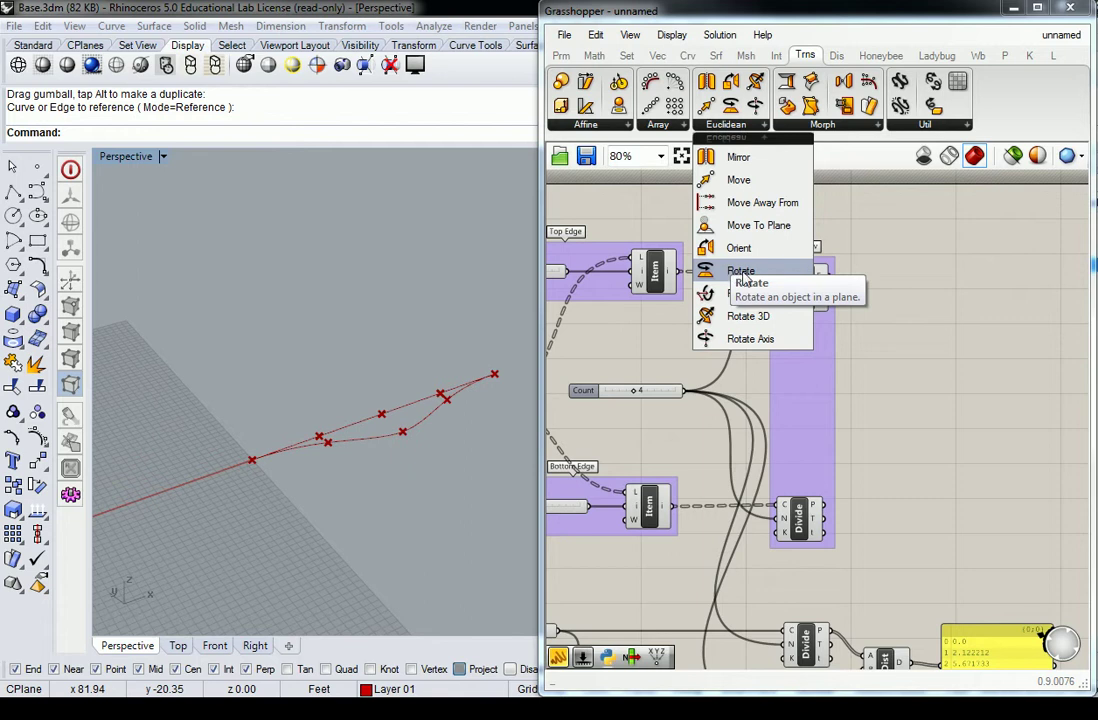
drag(740, 272, 911, 292)
click(891, 220)
scroll(943, 288, up, 2)
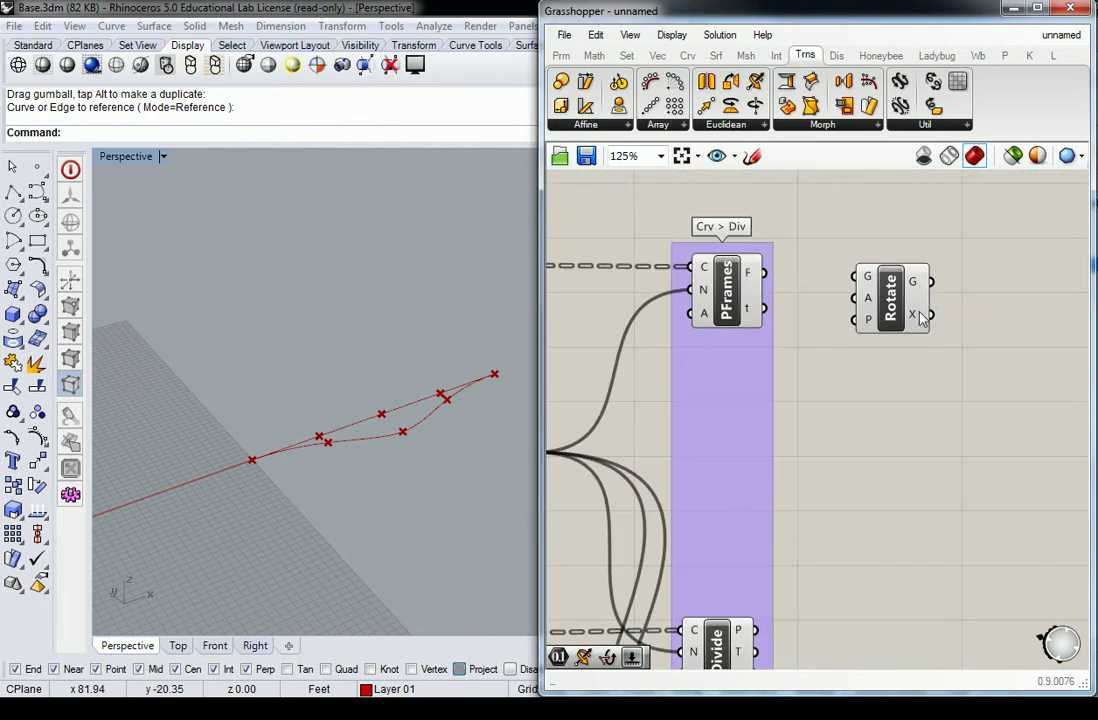
right_drag(922, 318, 864, 328)
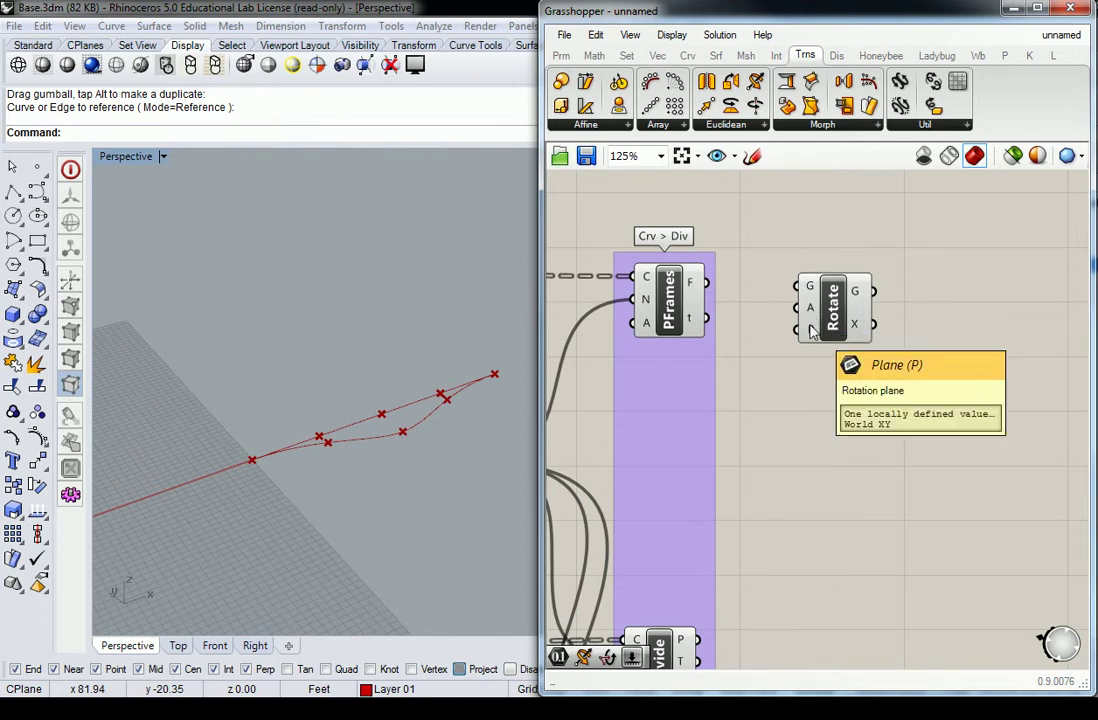
scroll(812, 331, down, 4)
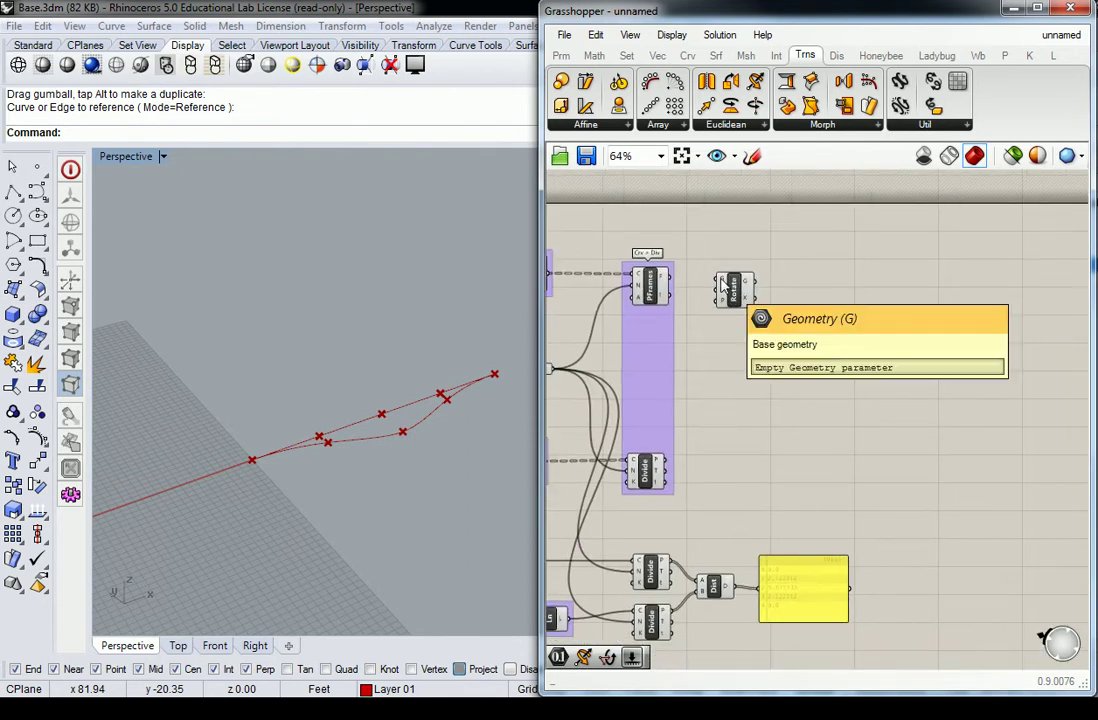
scroll(724, 287, up, 2)
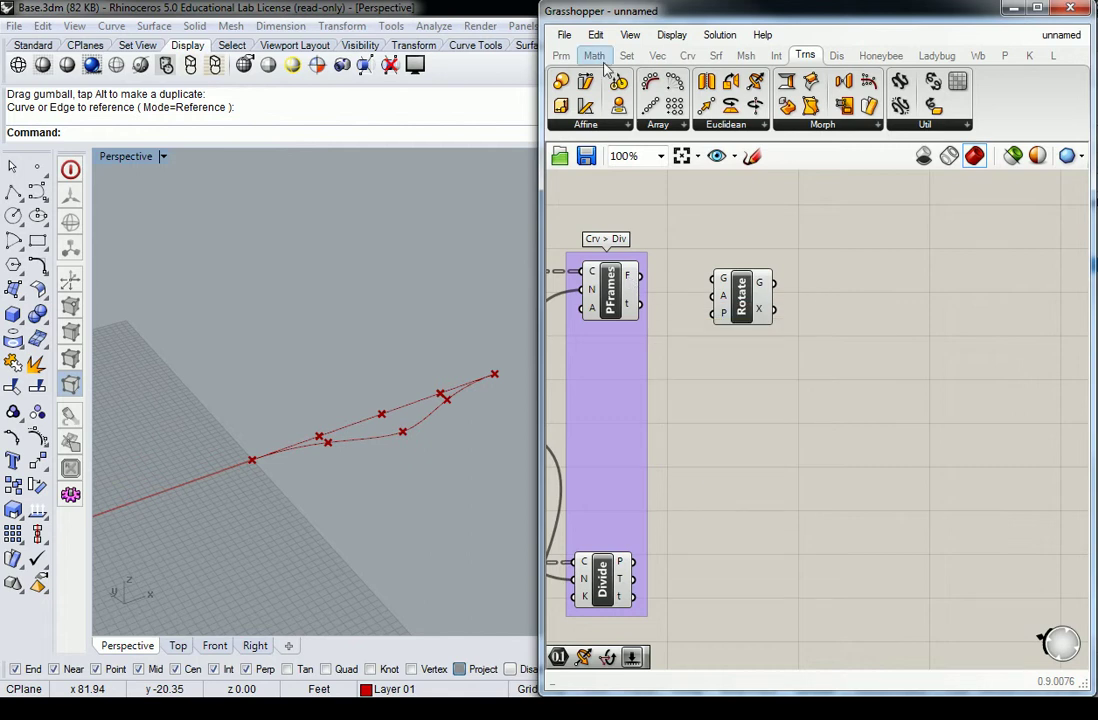
- Add a panel above the Rotate component, feed it the PFrames frames output and enlarge it
click(561, 55)
drag(788, 106, 715, 215)
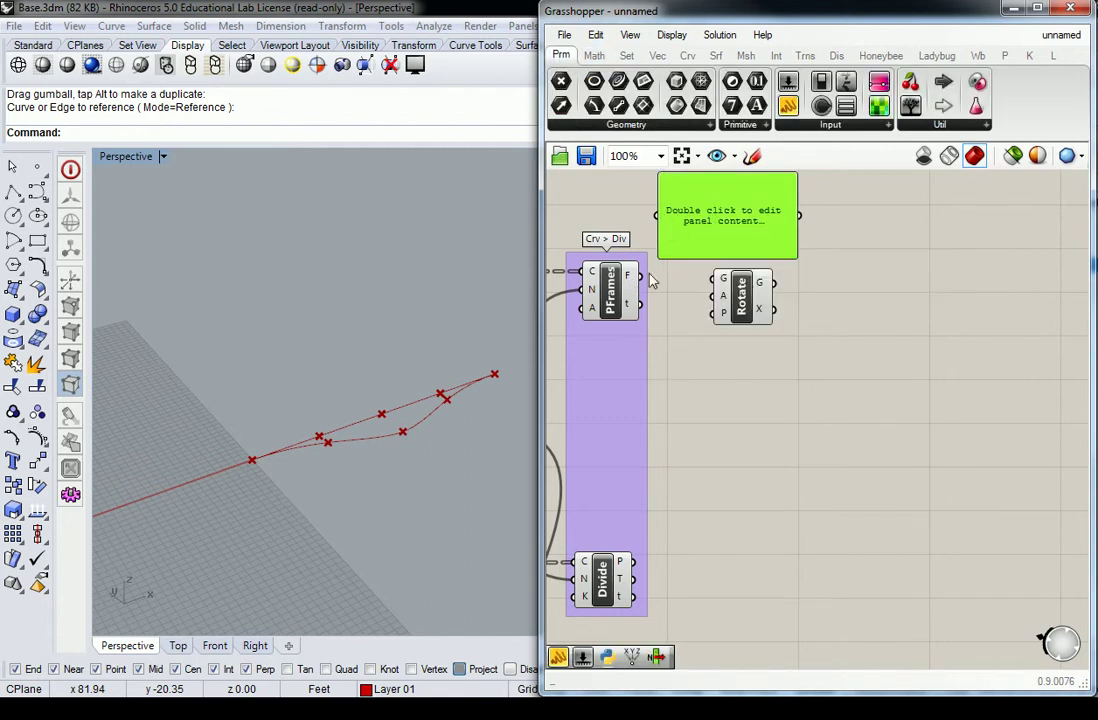
drag(641, 276, 700, 222)
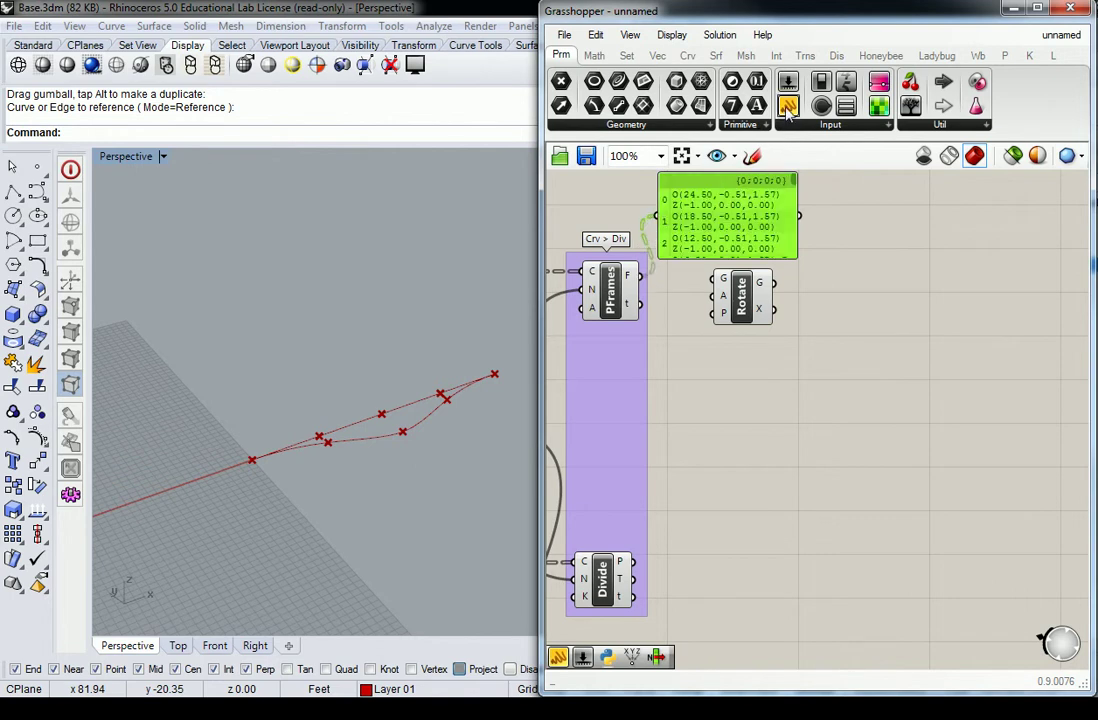
drag(782, 231, 776, 222)
right_drag(884, 249, 811, 329)
drag(764, 322, 863, 351)
scroll(864, 363, down, 2)
right_drag(845, 389, 830, 377)
- Connect the PFrames frames output to Rotate's plane input and move Rotate farther away from PFrames
scroll(718, 362, up, 2)
drag(731, 372, 743, 398)
drag(631, 346, 714, 413)
scroll(756, 450, down, 4)
right_drag(783, 476, 735, 356)
drag(709, 305, 872, 402)
click(745, 418)
- Examine the distances output by Dist and the Count slider that drives the curve divisions
scroll(681, 433, up, 2)
right_drag(681, 433, 793, 450)
right_drag(970, 449, 898, 413)
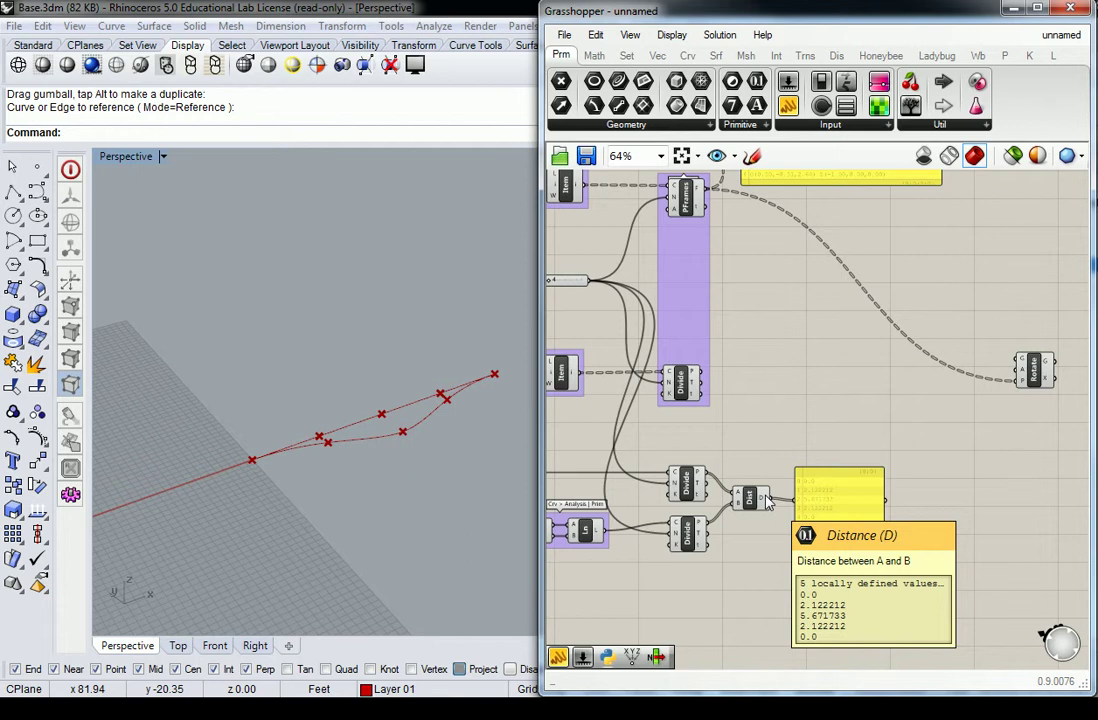
scroll(850, 363, up, 5)
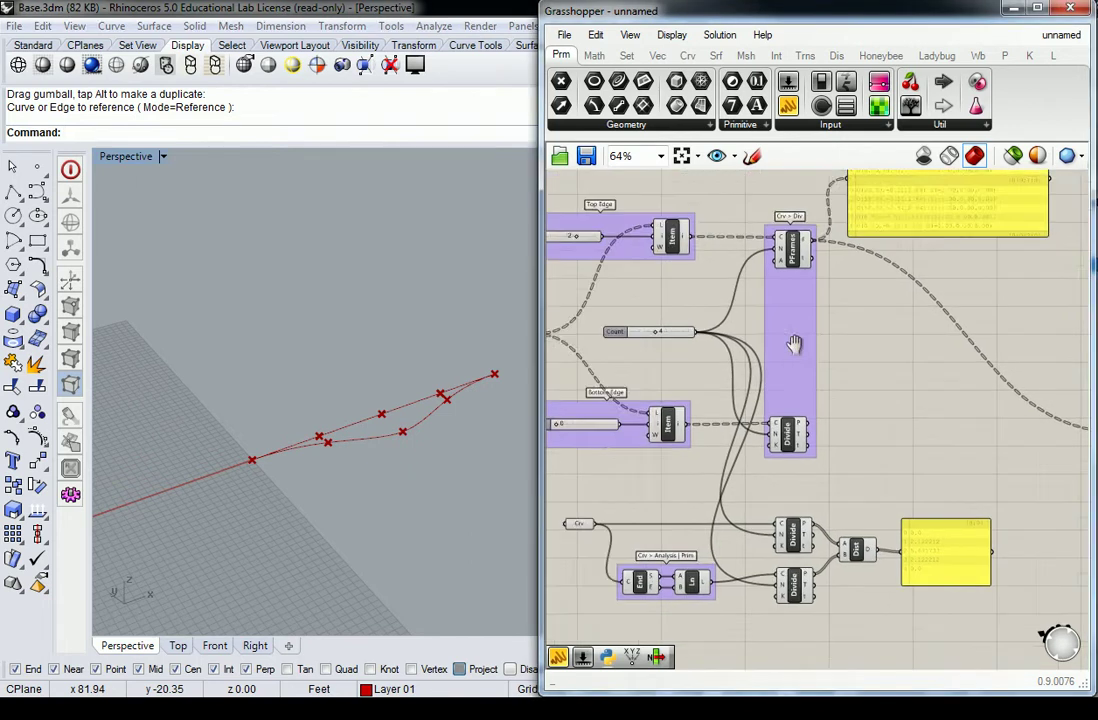
drag(766, 335, 640, 414)
right_drag(641, 412, 735, 411)
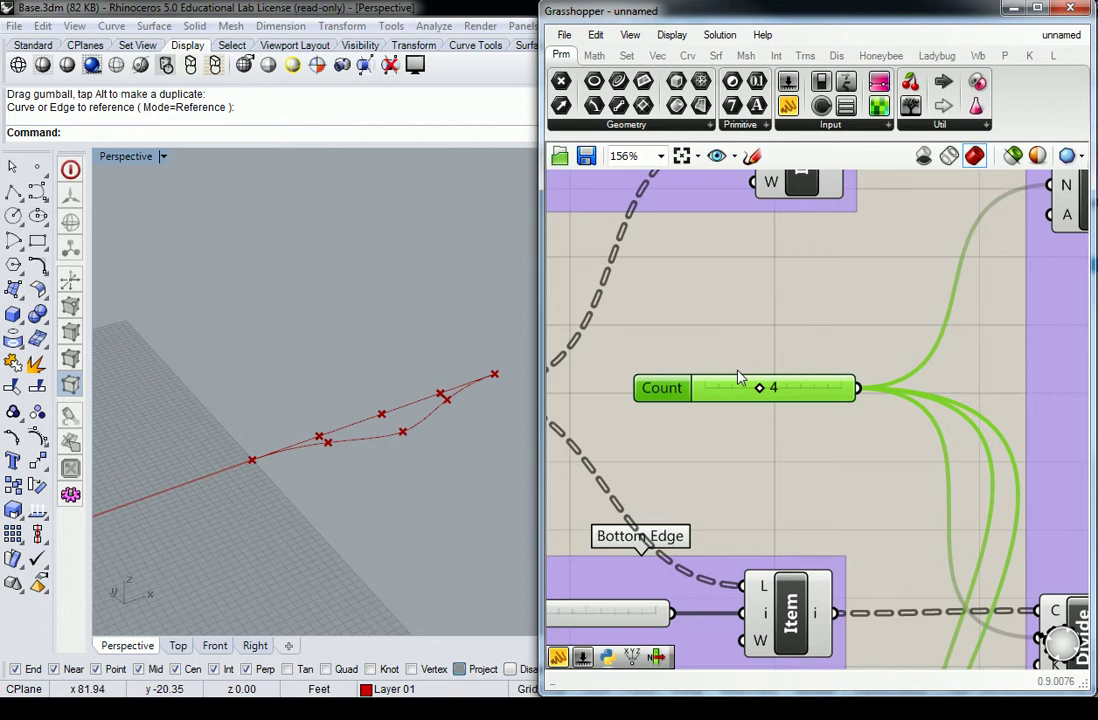
click(814, 304)
scroll(814, 304, down, 4)
right_drag(923, 459, 734, 408)
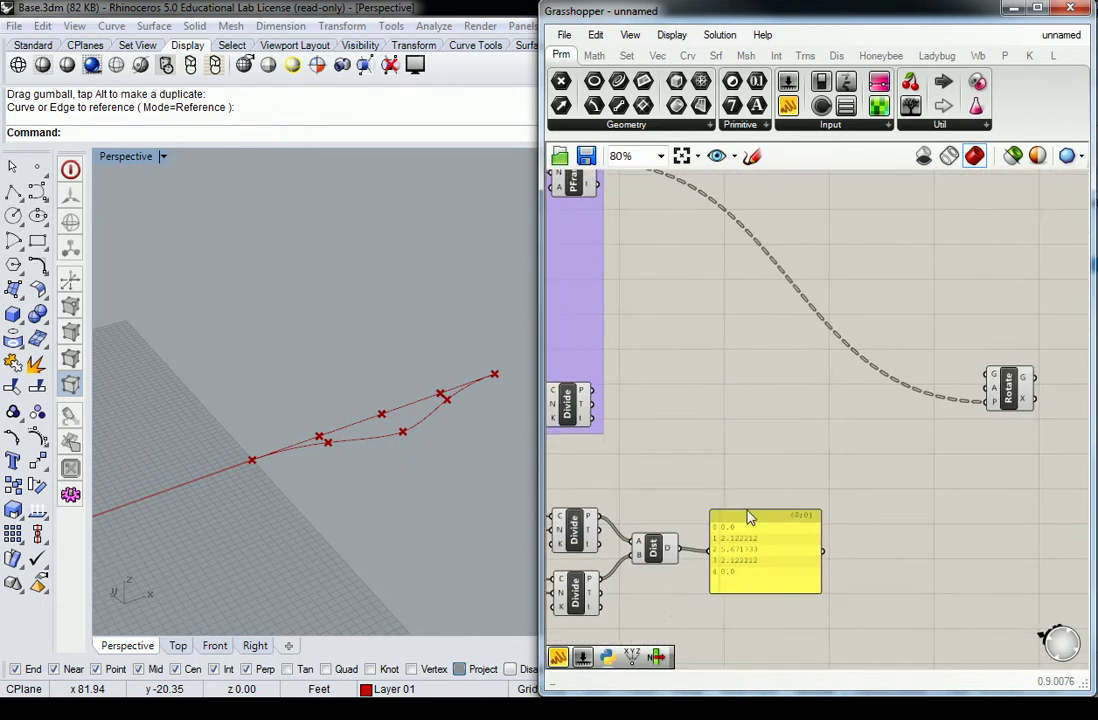
- Move the distance panel below and away from Dist to free the space beside its output
scroll(756, 530, down, 2)
drag(757, 537, 758, 595)
scroll(760, 542, up, 2)
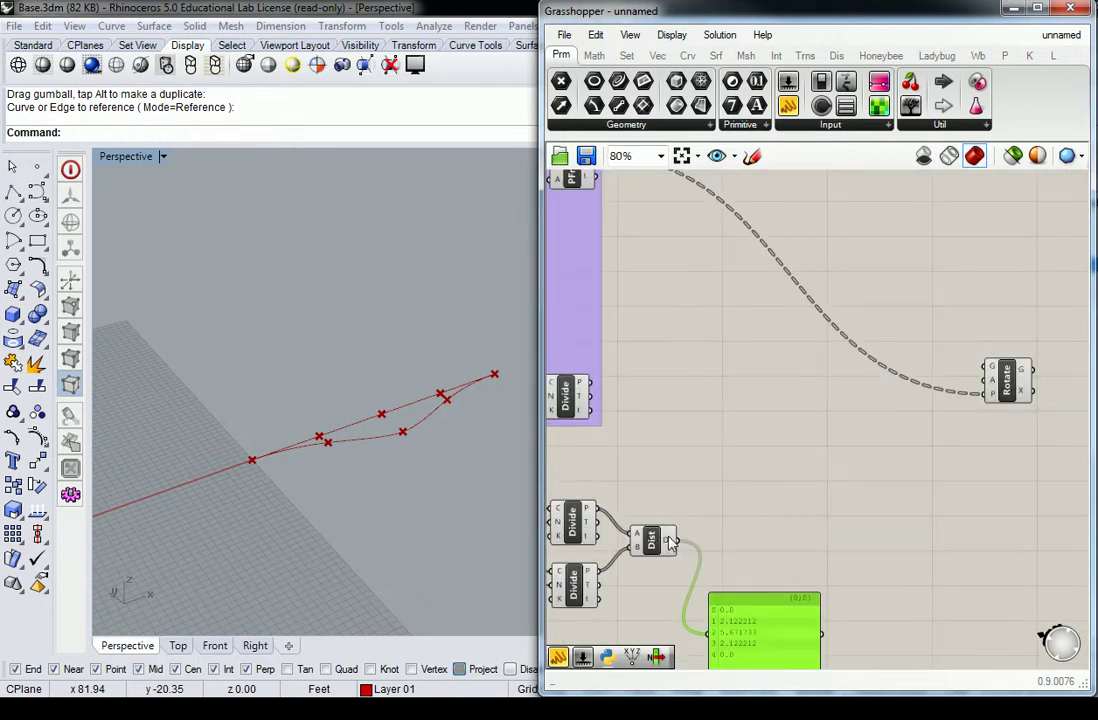
mouse_move(671, 541)
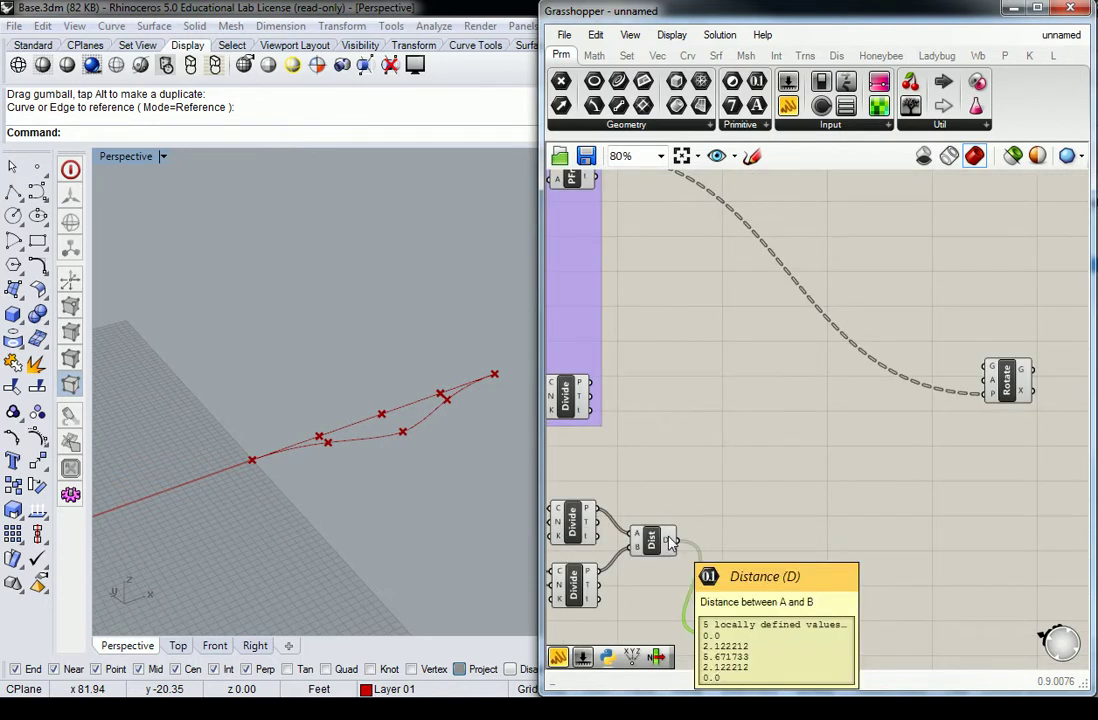
drag(671, 541, 709, 632)
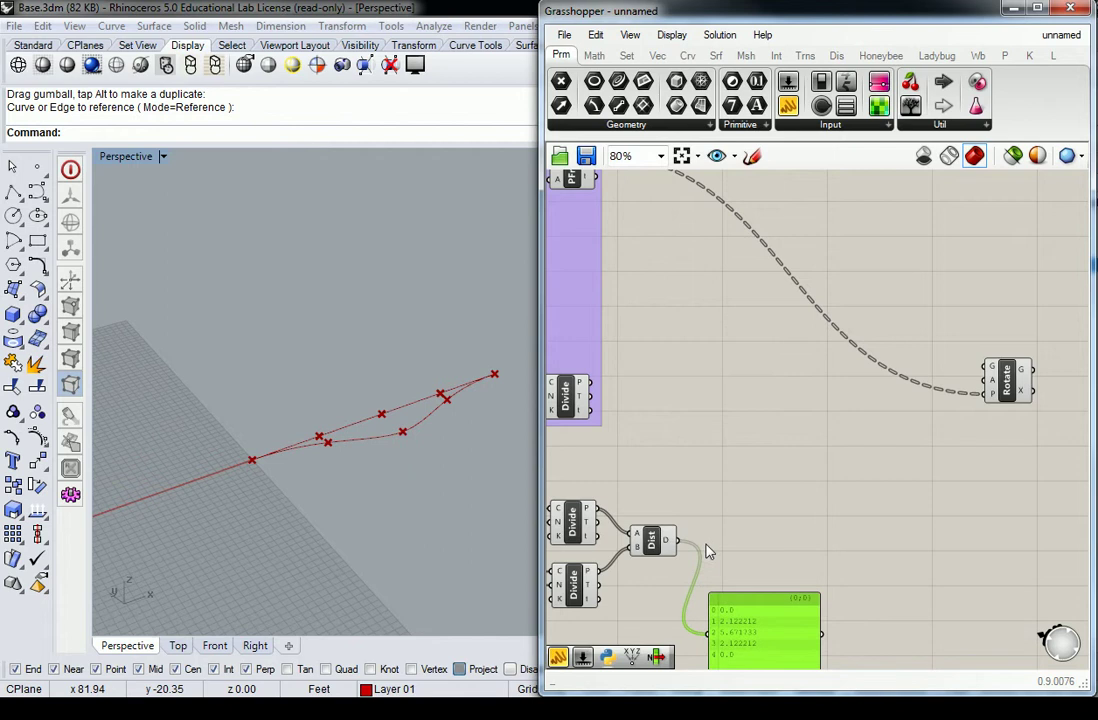
click(765, 500)
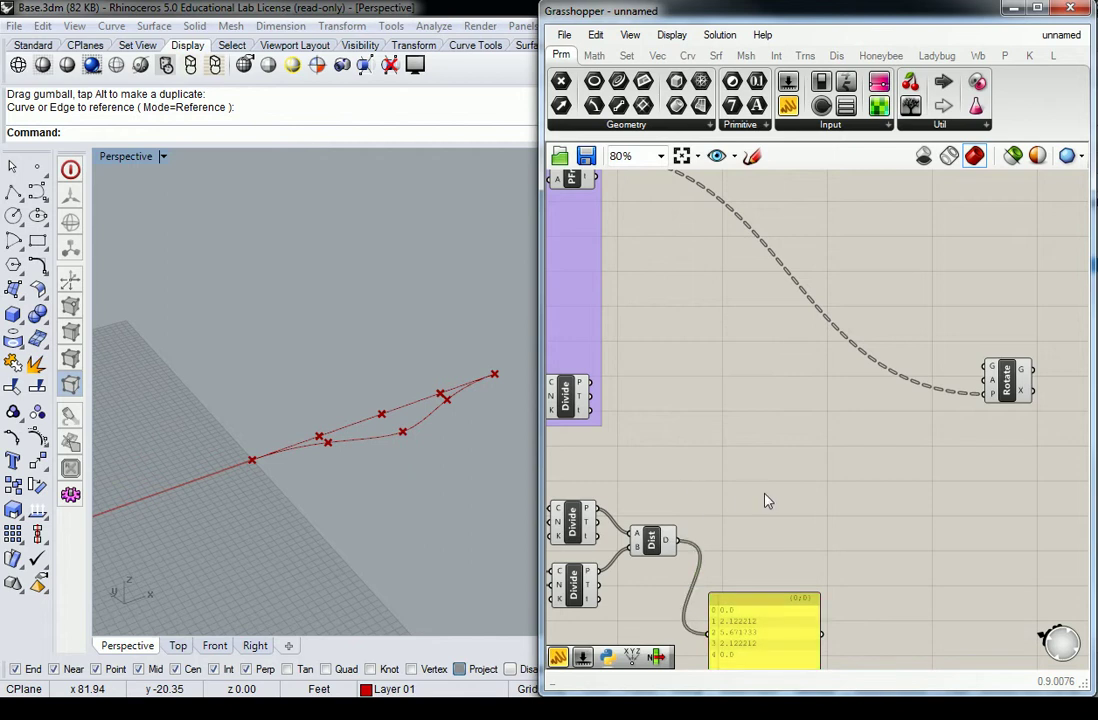
right_drag(759, 497, 769, 430)
drag(775, 575, 819, 597)
click(809, 506)
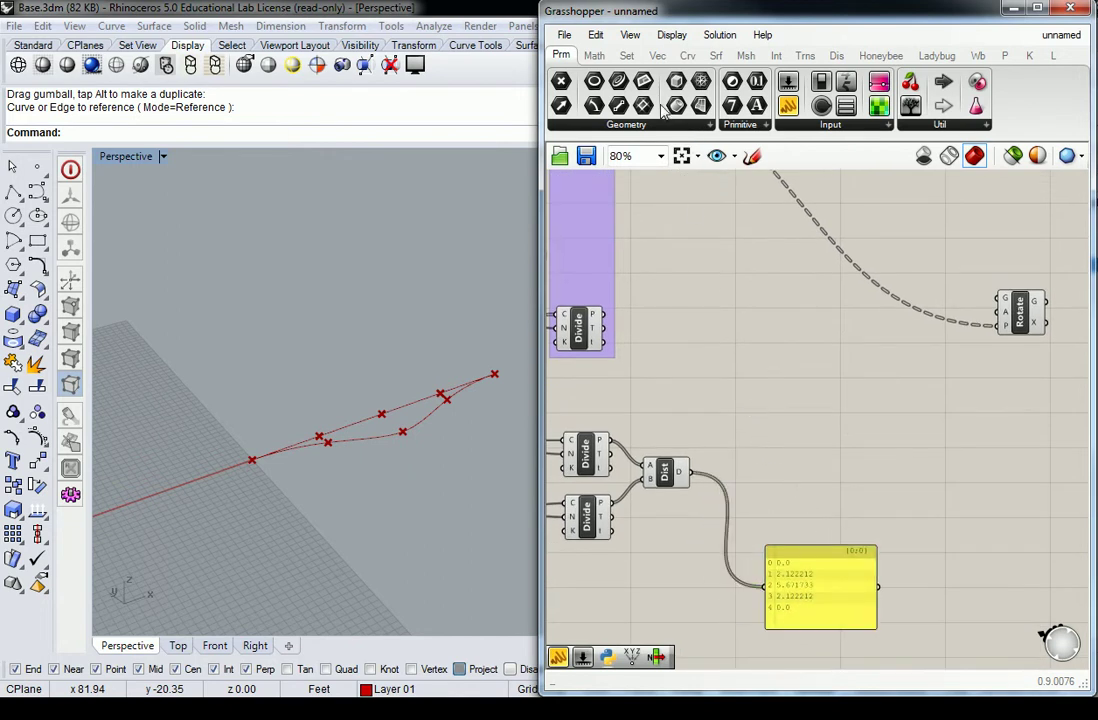
- Place a Multiplication component beside the Dist component
click(594, 56)
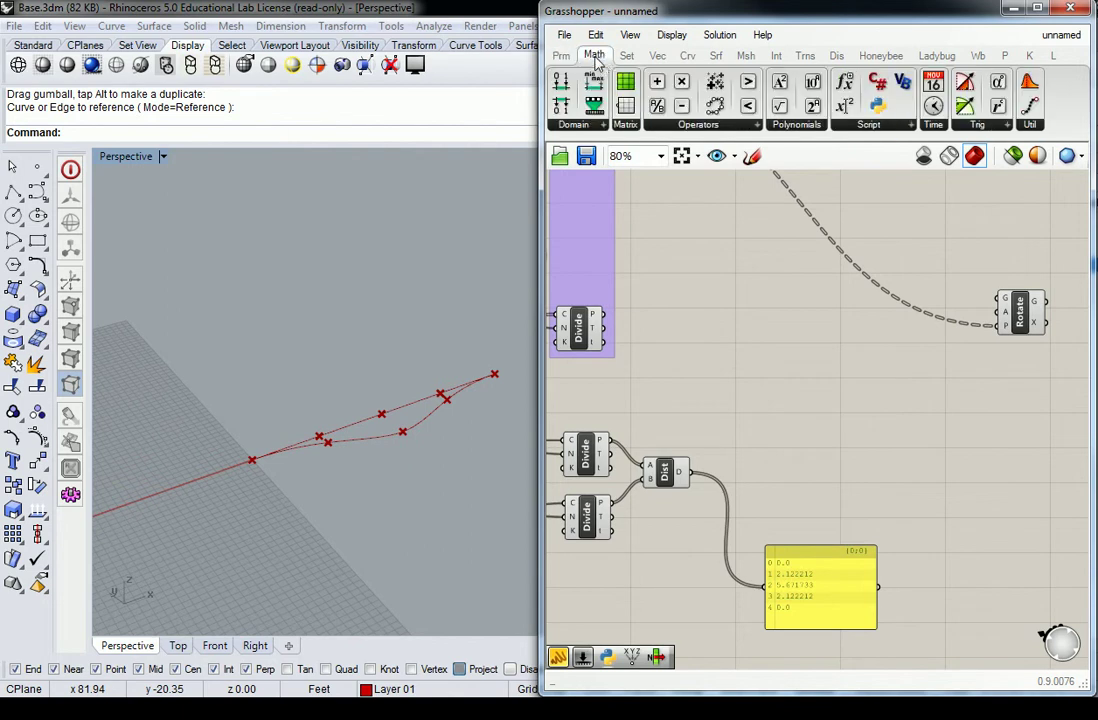
click(698, 124)
click(706, 180)
click(780, 488)
click(862, 306)
right_drag(862, 306, 782, 362)
- Group the Rotate component and label the group "Trans > Euclid"
click(805, 56)
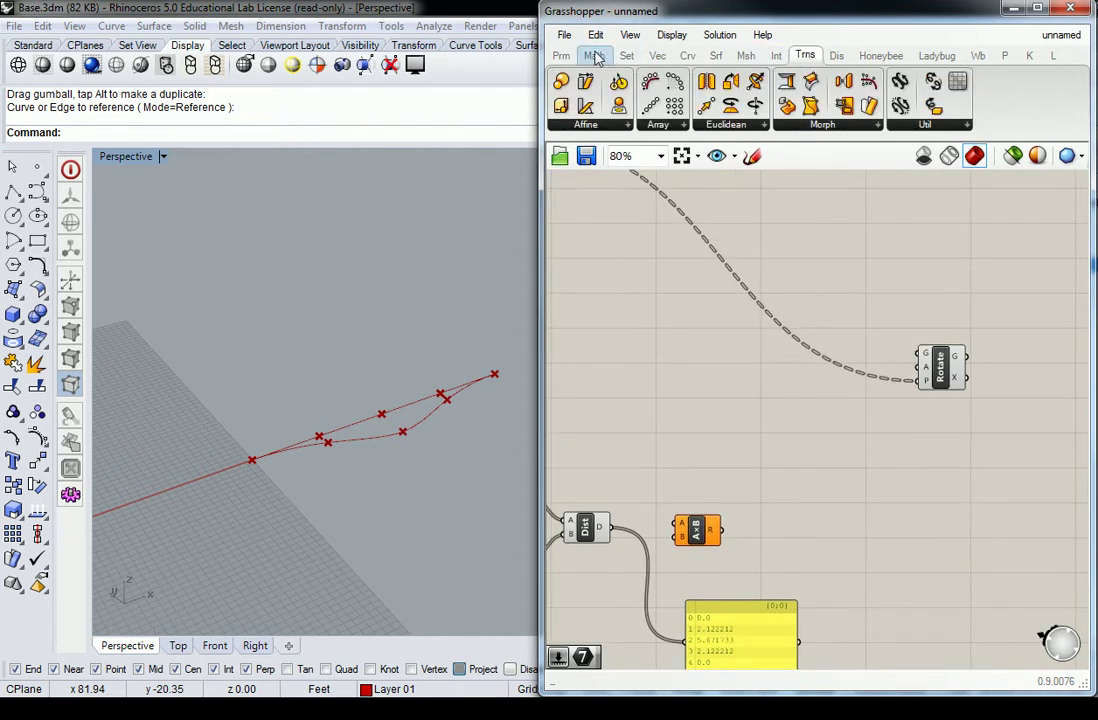
click(561, 55)
click(940, 350)
click(955, 308)
click(956, 356)
key(ctrl+g)
click(939, 318)
right_click(948, 347)
text(Trans > Euclid)
click(896, 279)
scroll(861, 400, down, 2)
- Group the Dist component and label the group "Vect > Pt"
right_drag(861, 400, 950, 347)
scroll(861, 382, up, 3)
click(696, 508)
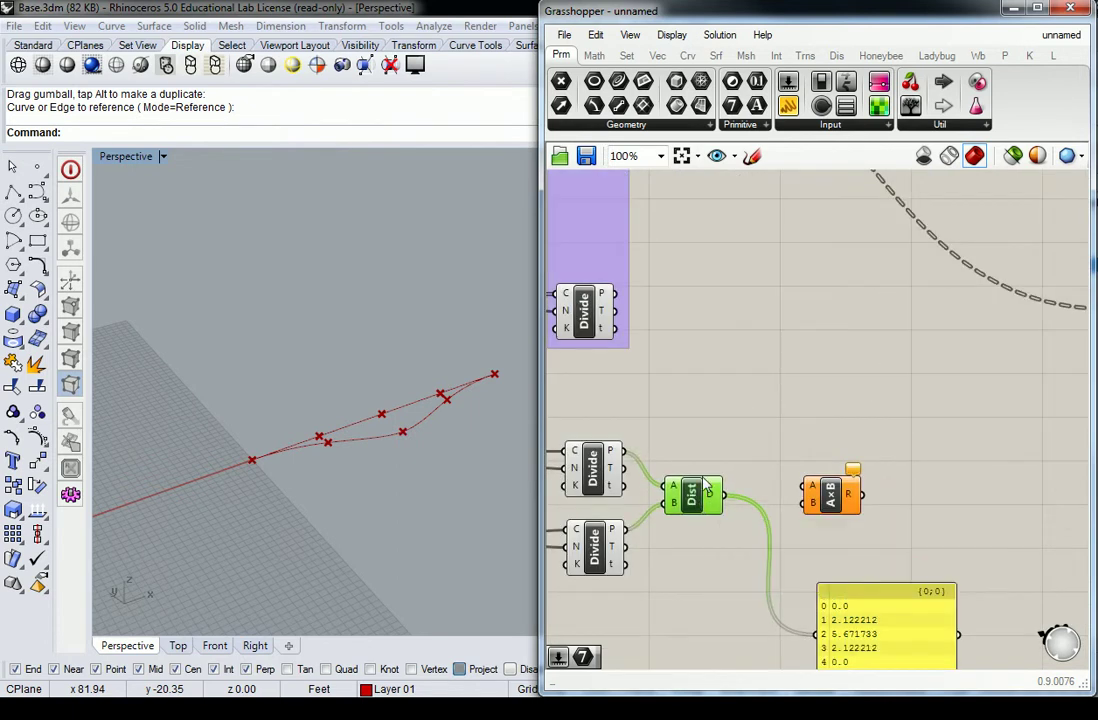
key(ctrl+g)
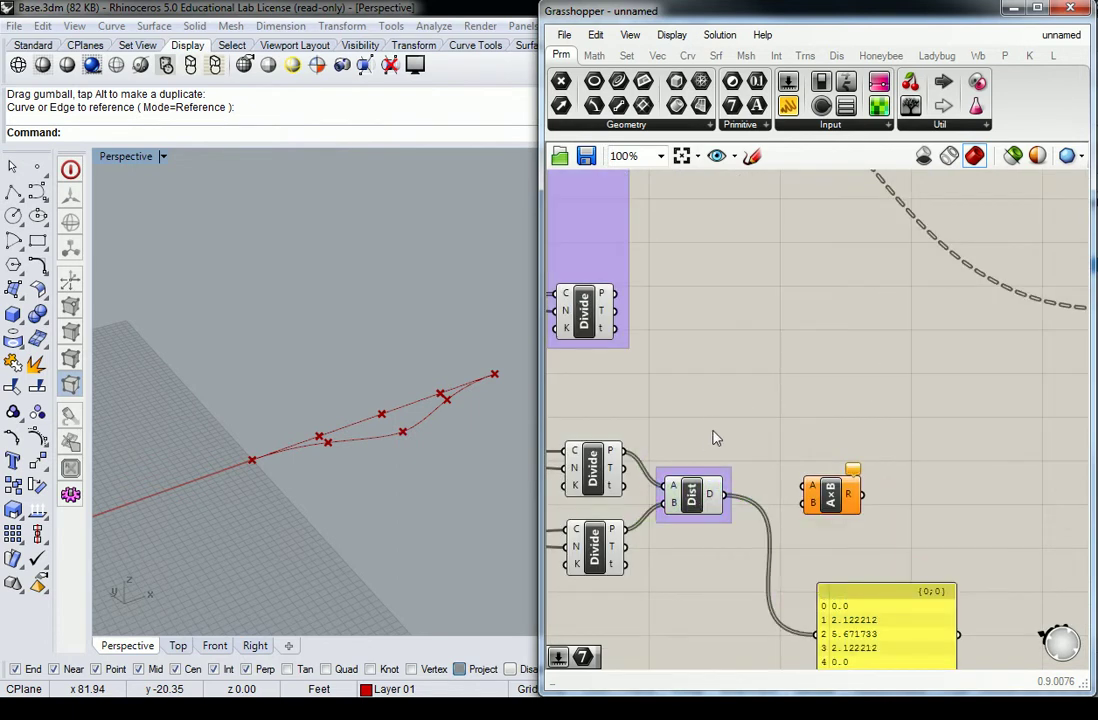
click(657, 55)
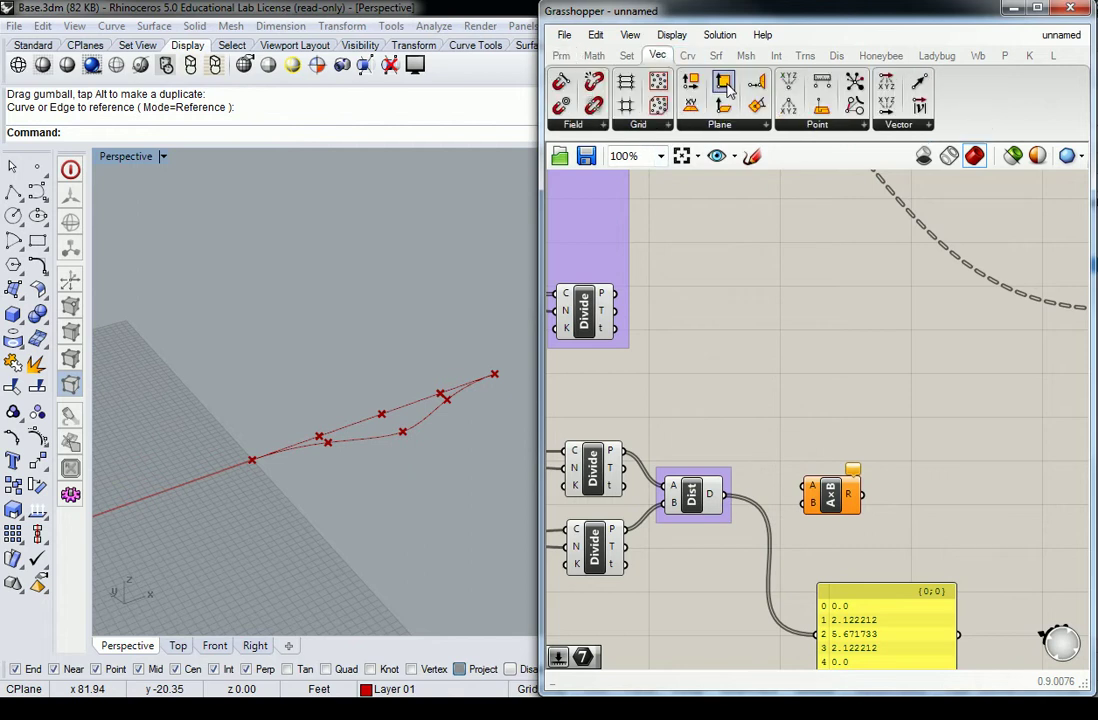
right_click(704, 470)
text(Vect)
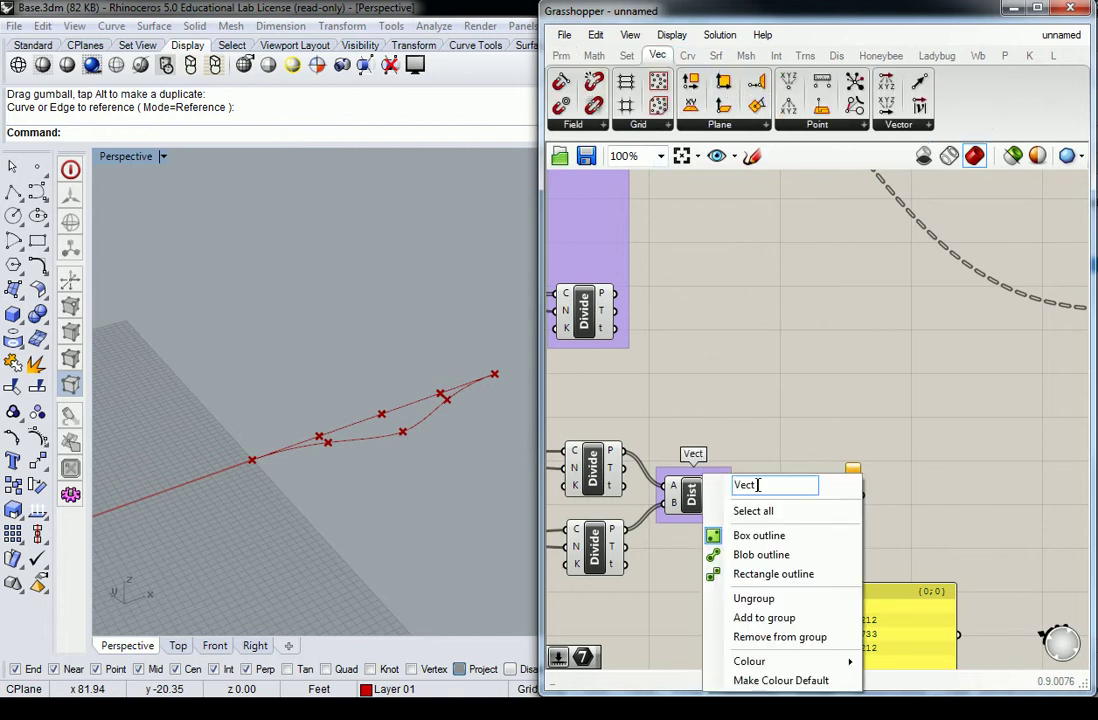
text( > Pt)
key(Return)
- Group the Multiplication component and label the group "Math > Ops"
right_drag(832, 507, 777, 541)
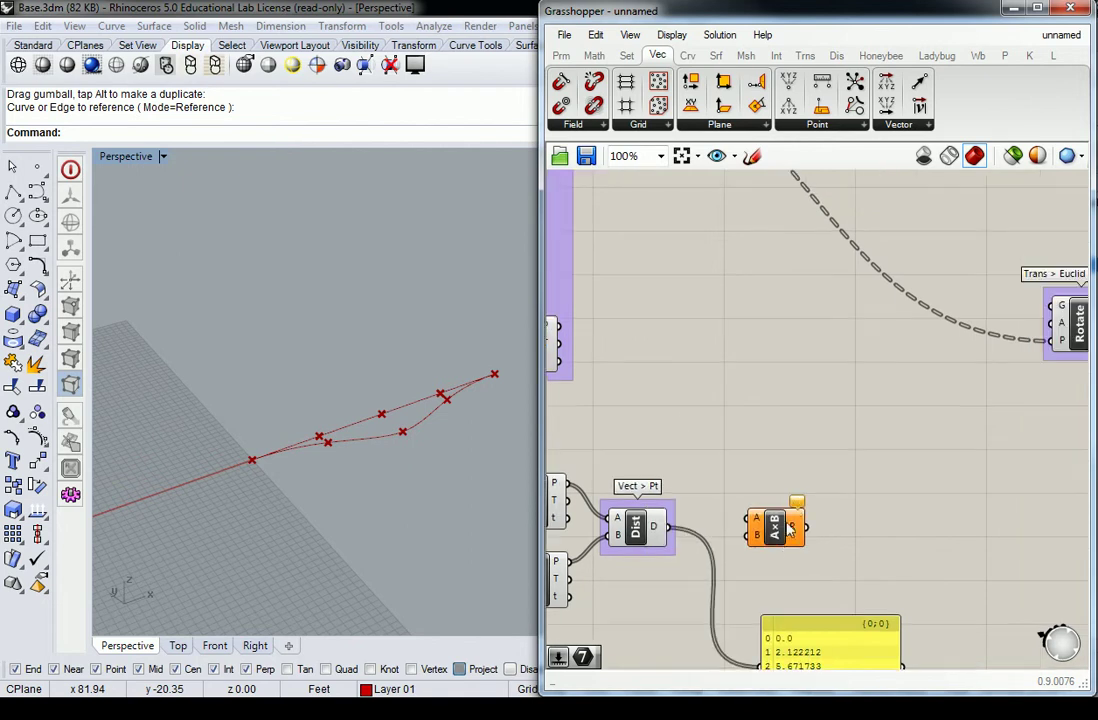
click(776, 541)
key(ctrl+g)
click(781, 458)
right_click(776, 503)
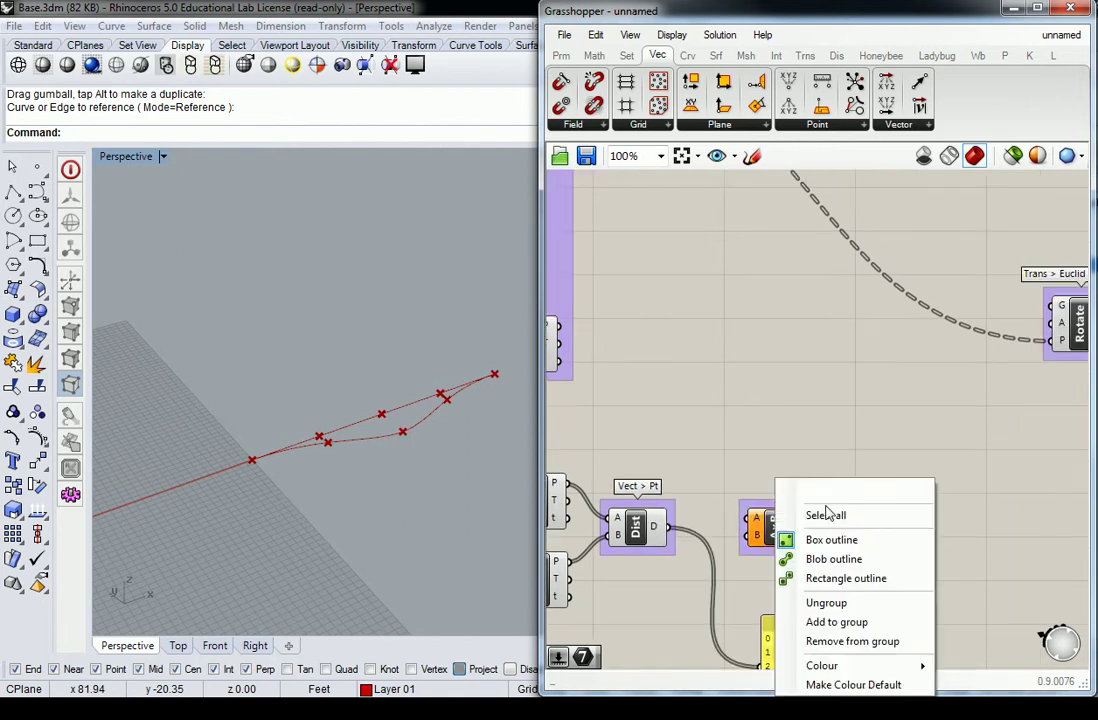
text(MAth O)
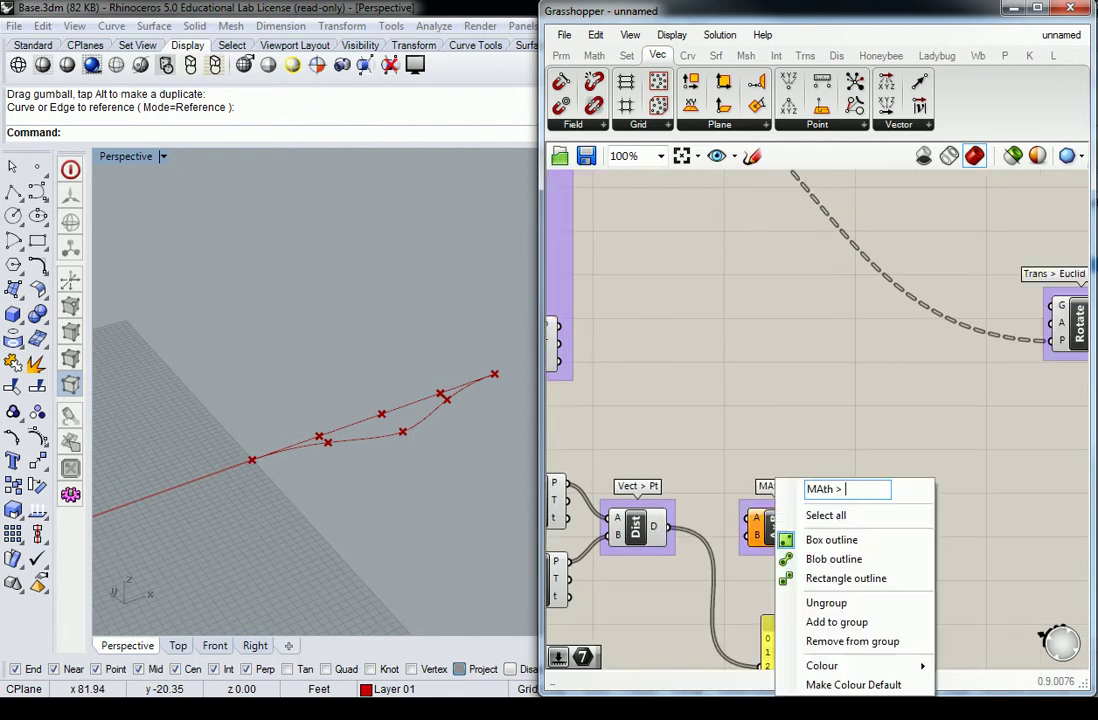
text(ps)
click(824, 489)
key(BackSpace)
text(a)
key(Return)
- Connect the Dist distance output to input A of the Multiplication component
right_drag(755, 550, 786, 528)
drag(787, 533, 797, 529)
drag(700, 504, 843, 537)
- Create an integer number slider ranging from 0 to 50 below the lower Divide component
right_drag(843, 537, 991, 463)
double_click(699, 563)
text(0)
text(.)
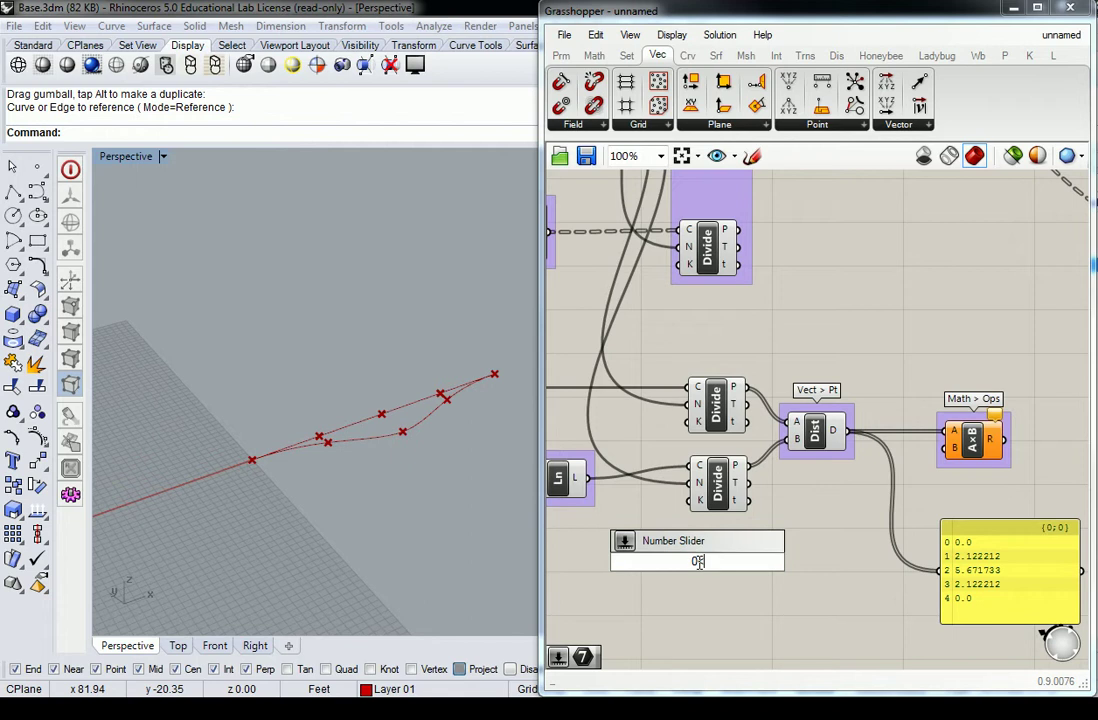
text(50)
key(Return)
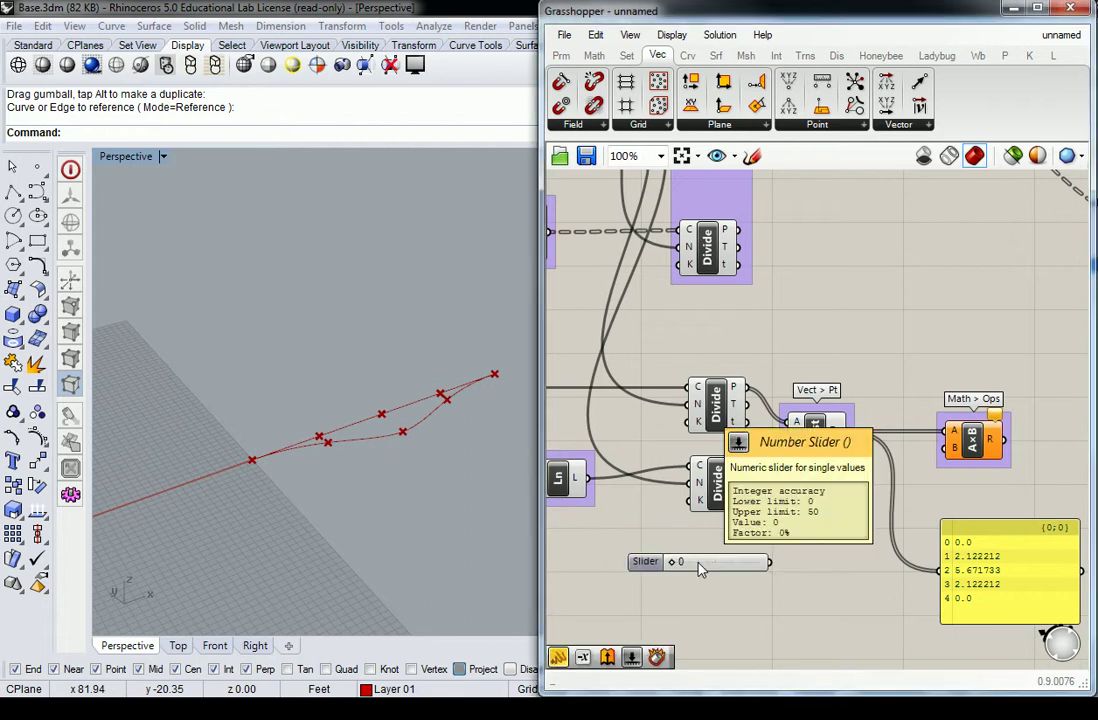
- Connect the new slider to input B of the Multiplication component and raise its value to around mid-range
drag(768, 562, 952, 446)
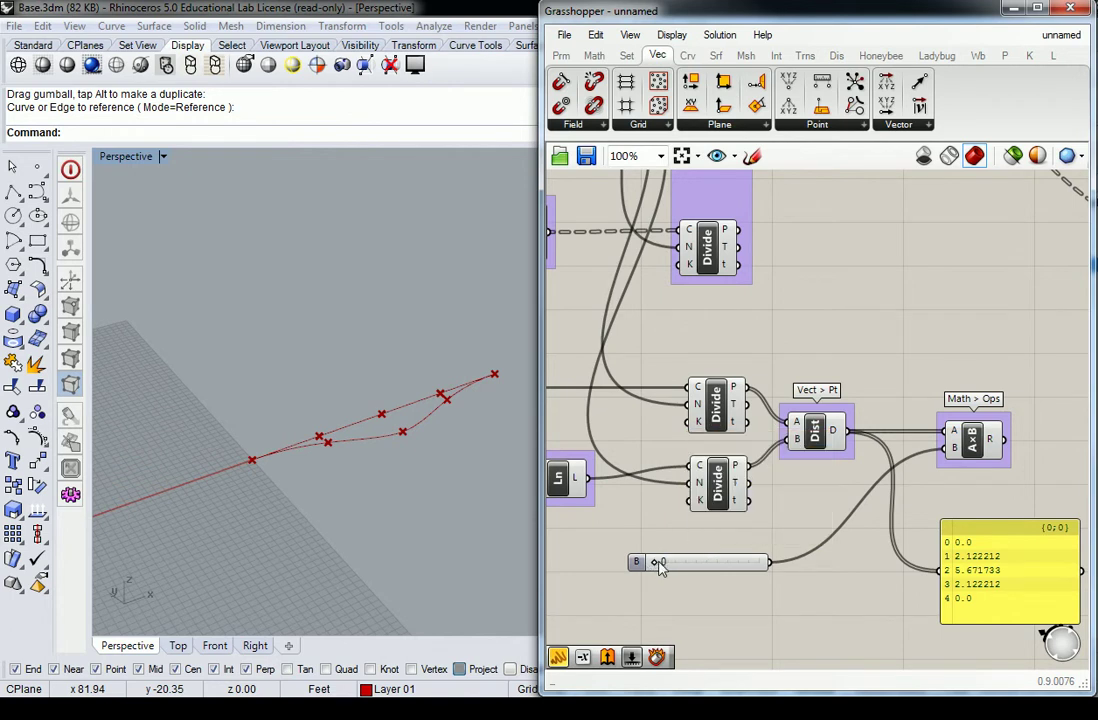
drag(660, 563, 717, 565)
right_drag(943, 459, 760, 490)
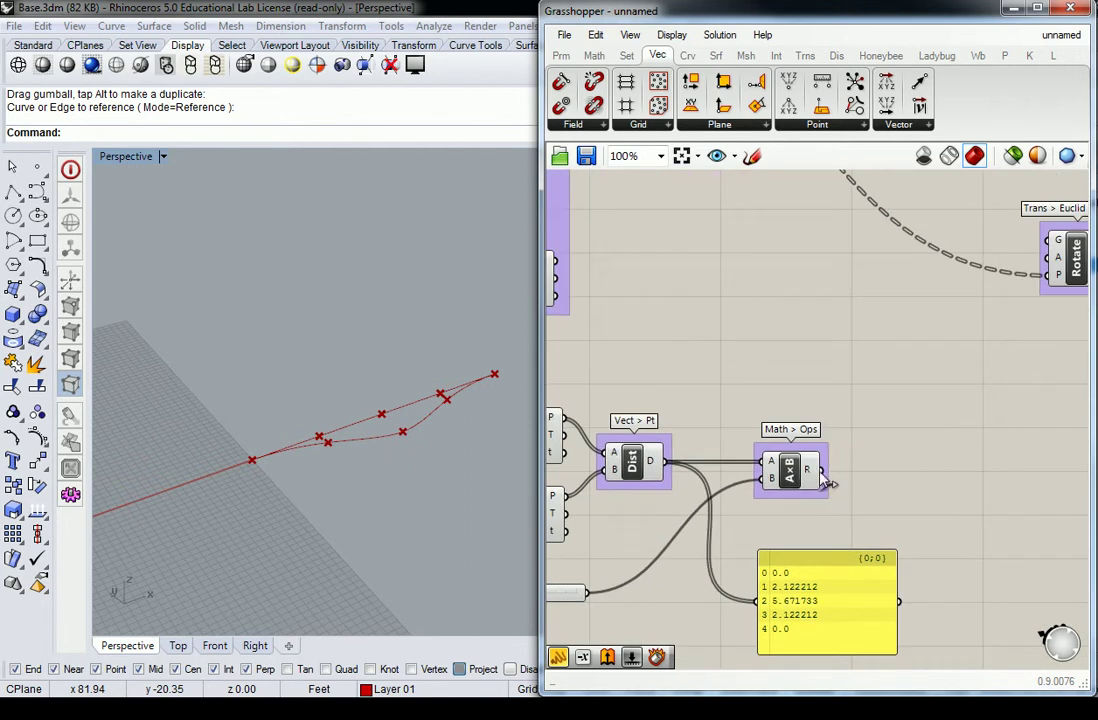
- Reconnect the output panel to result R of the Multiplication component and place it below and beyond that component
drag(821, 469, 919, 601)
right_drag(958, 515, 751, 480)
scroll(723, 532, up, 1)
right_drag(725, 538, 675, 486)
scroll(676, 492, up, 1)
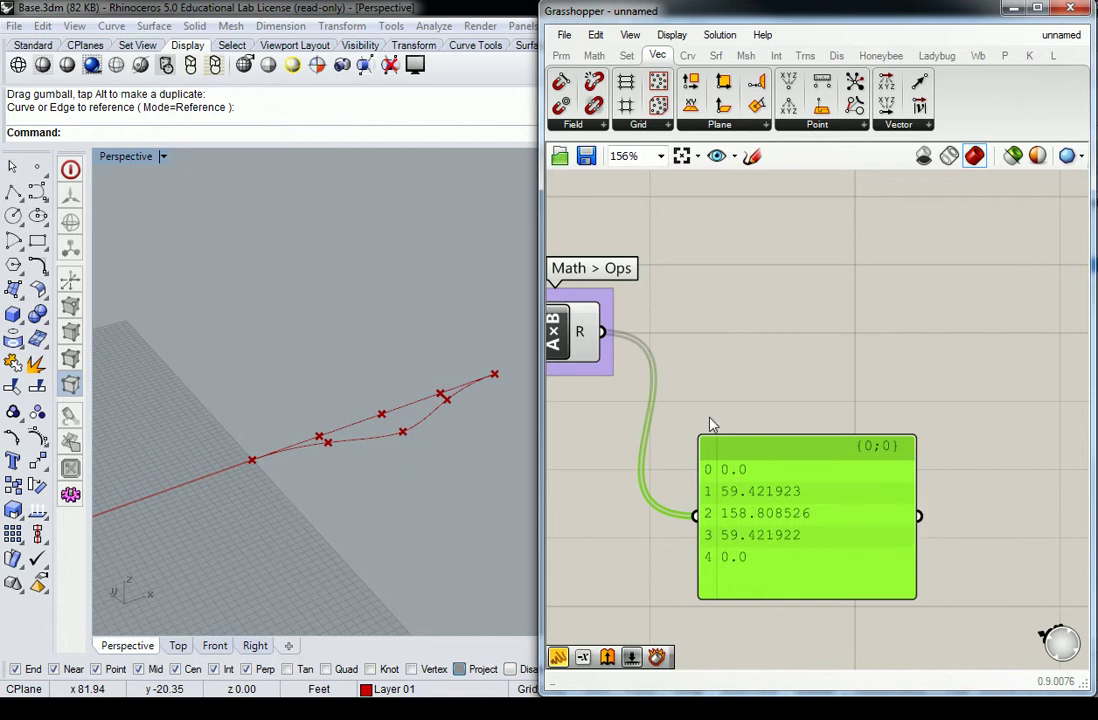
scroll(728, 525, down, 2)
scroll(800, 538, up, 1)
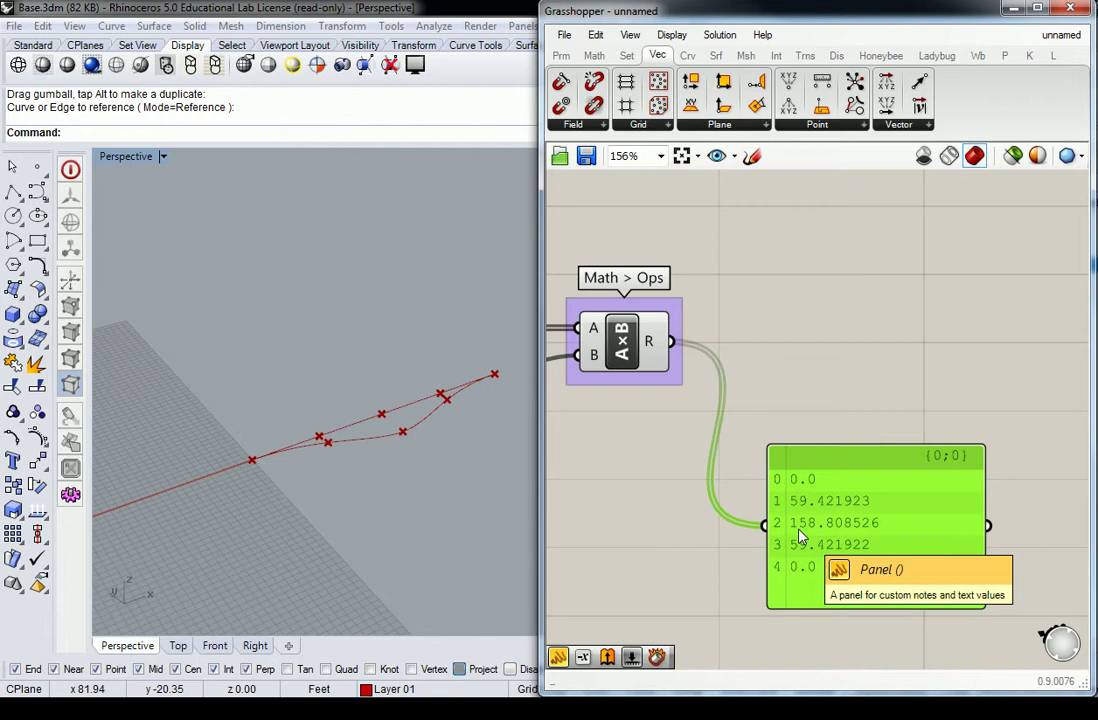
scroll(800, 537, down, 3)
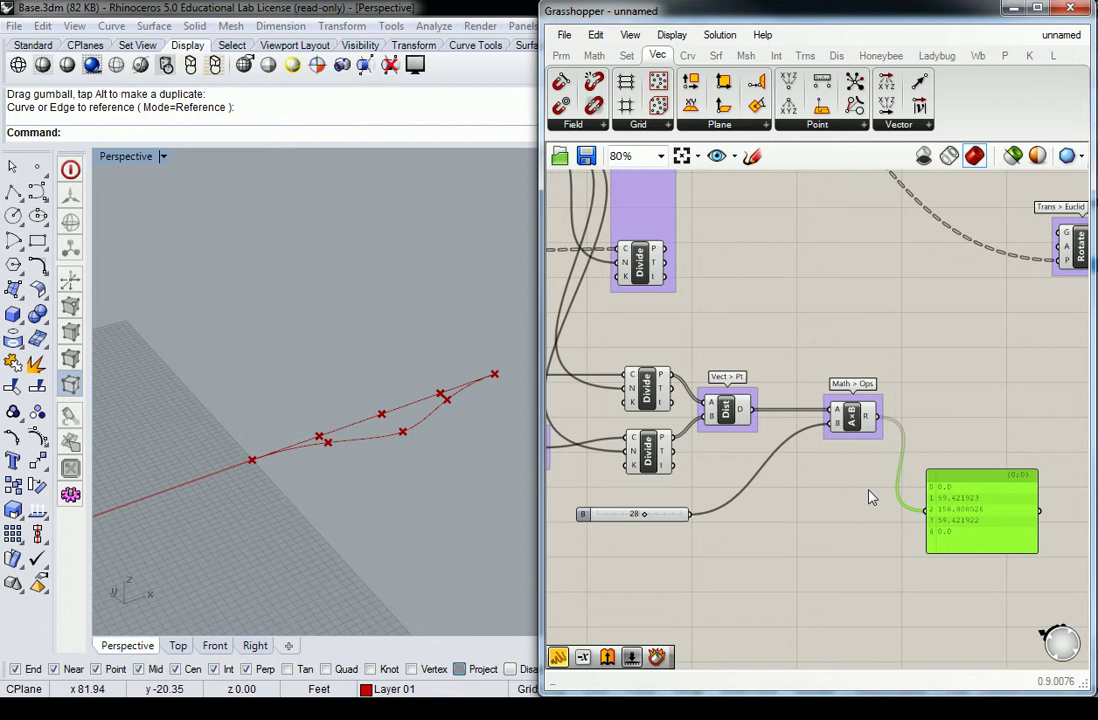
- Lower the slider feeding input B of the Multiplication component to 17 and inspect the products in the panel
scroll(650, 515, up, 2)
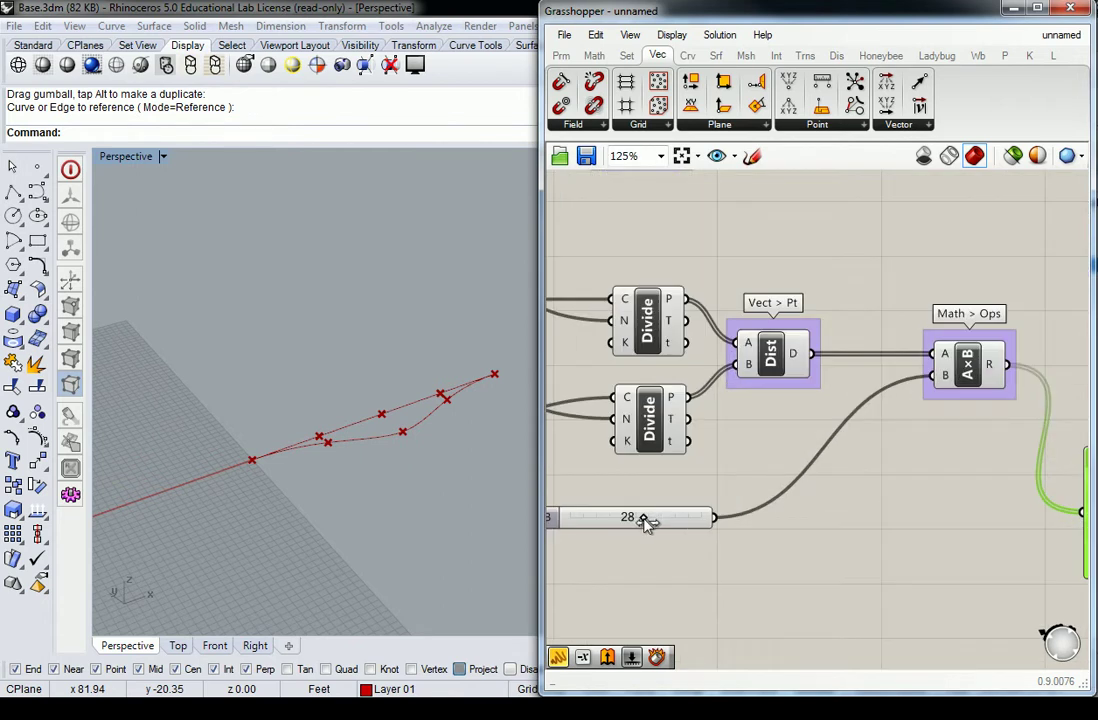
scroll(650, 518, down, 2)
scroll(645, 522, up, 1)
right_drag(727, 502, 698, 485)
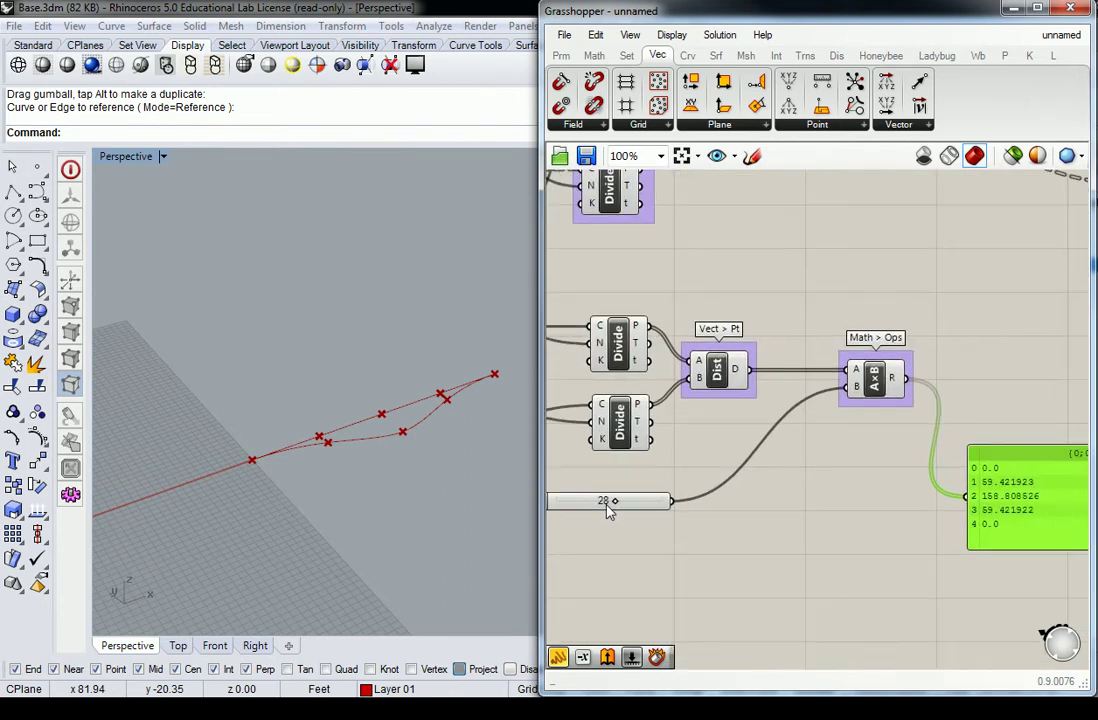
drag(615, 503, 592, 508)
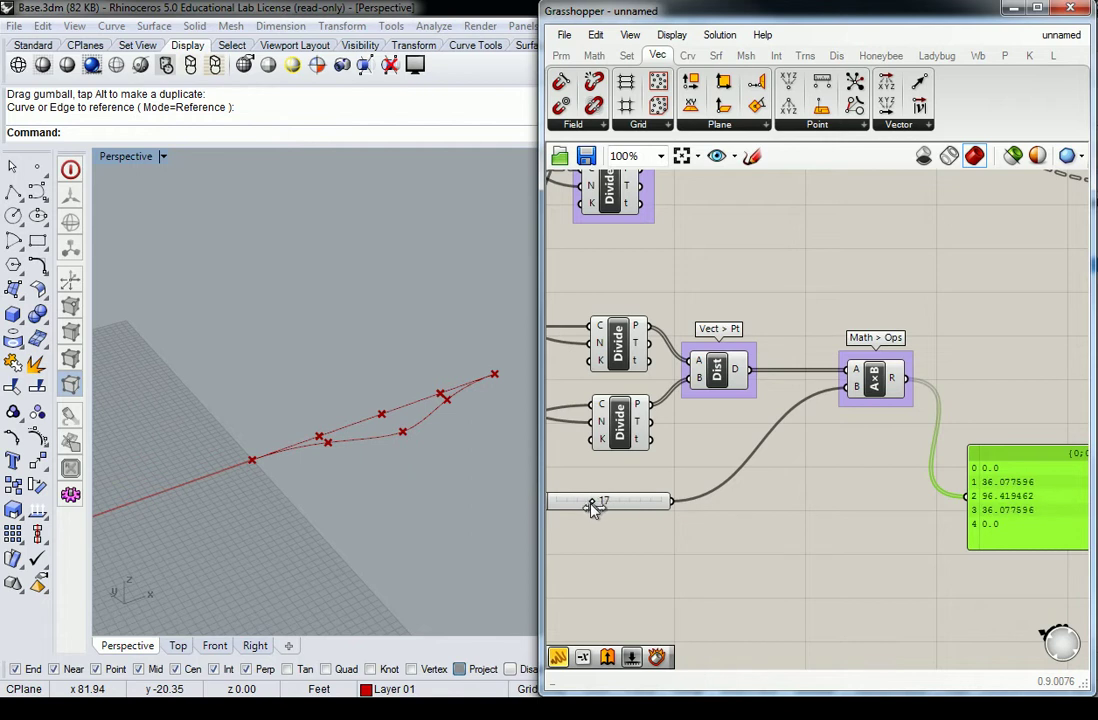
click(708, 521)
scroll(745, 521, down, 1)
right_drag(990, 511, 873, 509)
scroll(873, 509, up, 1)
scroll(827, 482, up, 3)
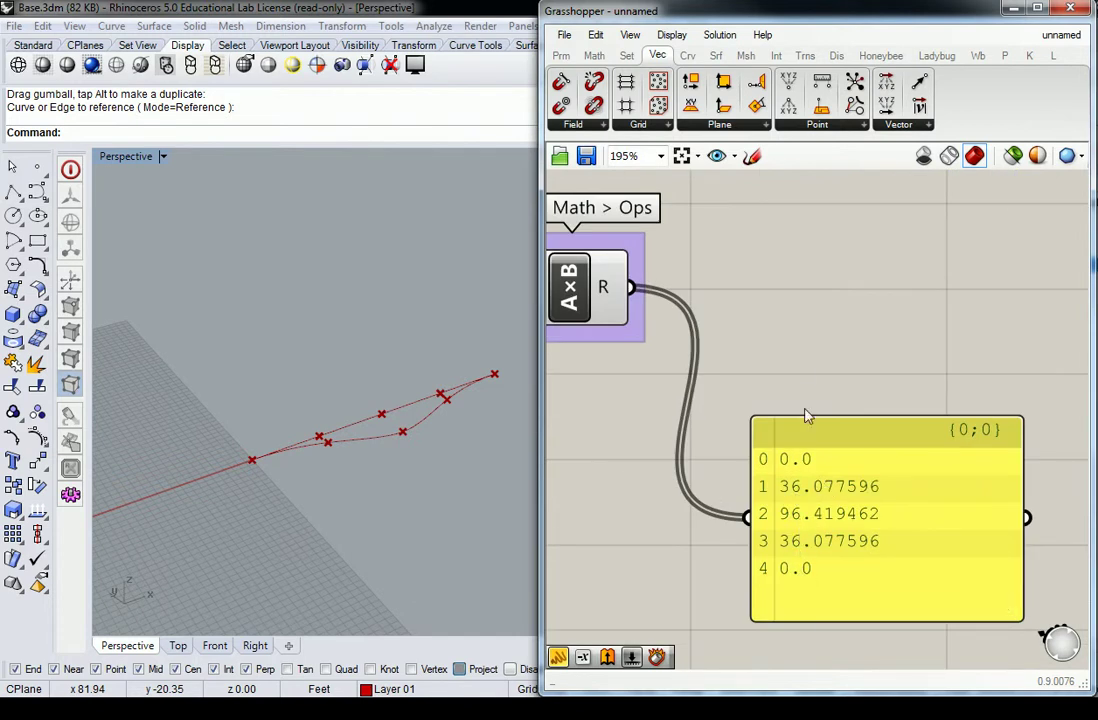
- Add a Radians component between the Multiplication and Rotate components
scroll(804, 404, down, 2)
right_drag(804, 375, 786, 493)
scroll(788, 492, down, 1)
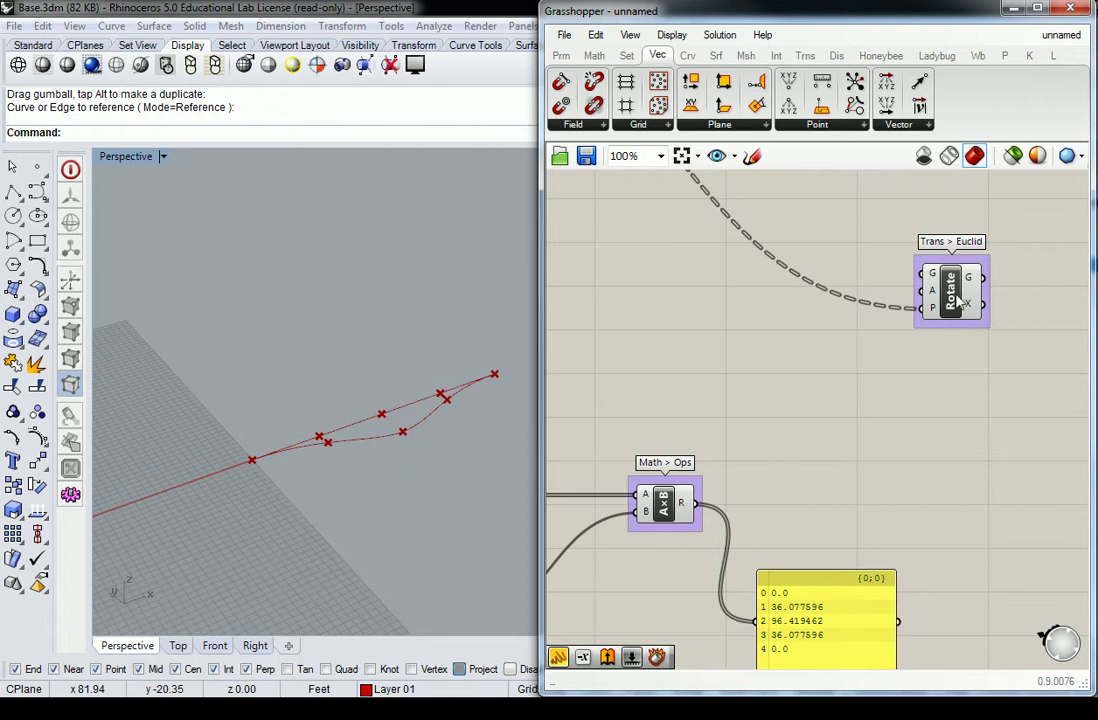
mouse_move(934, 296)
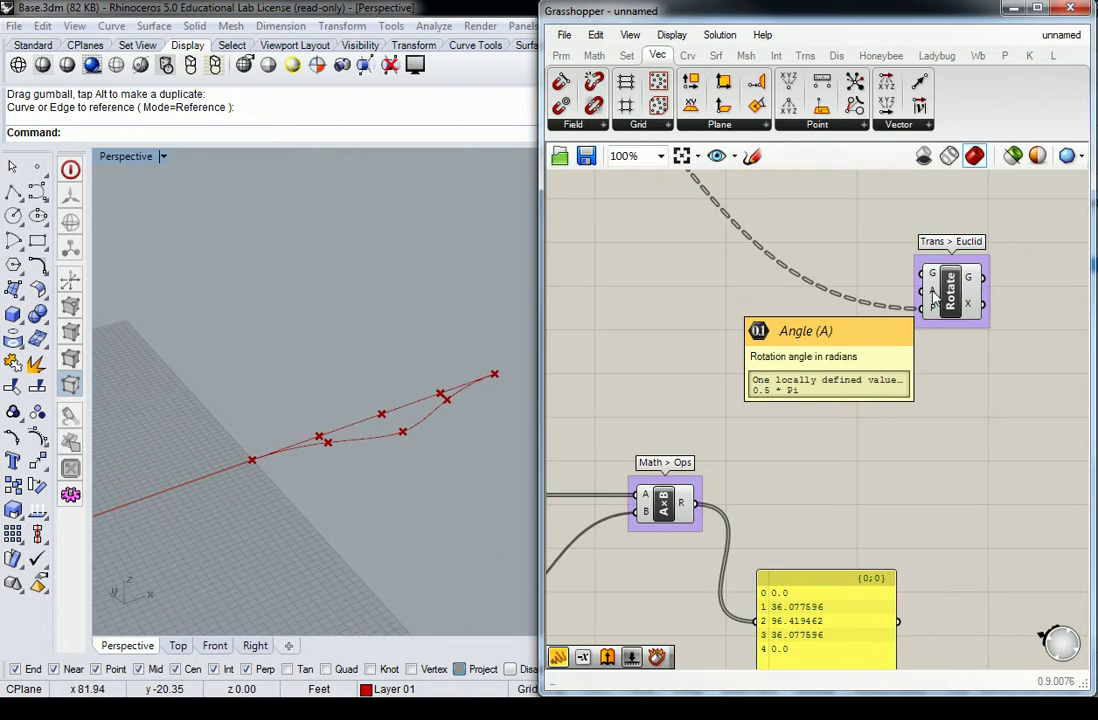
click(594, 55)
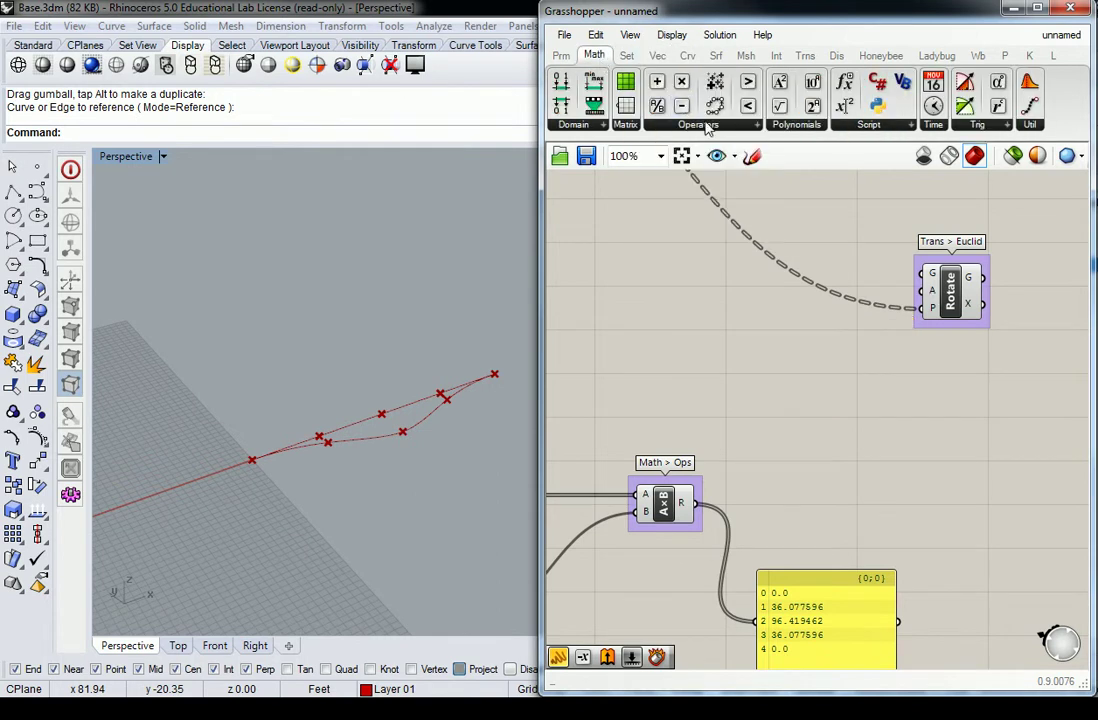
click(716, 126)
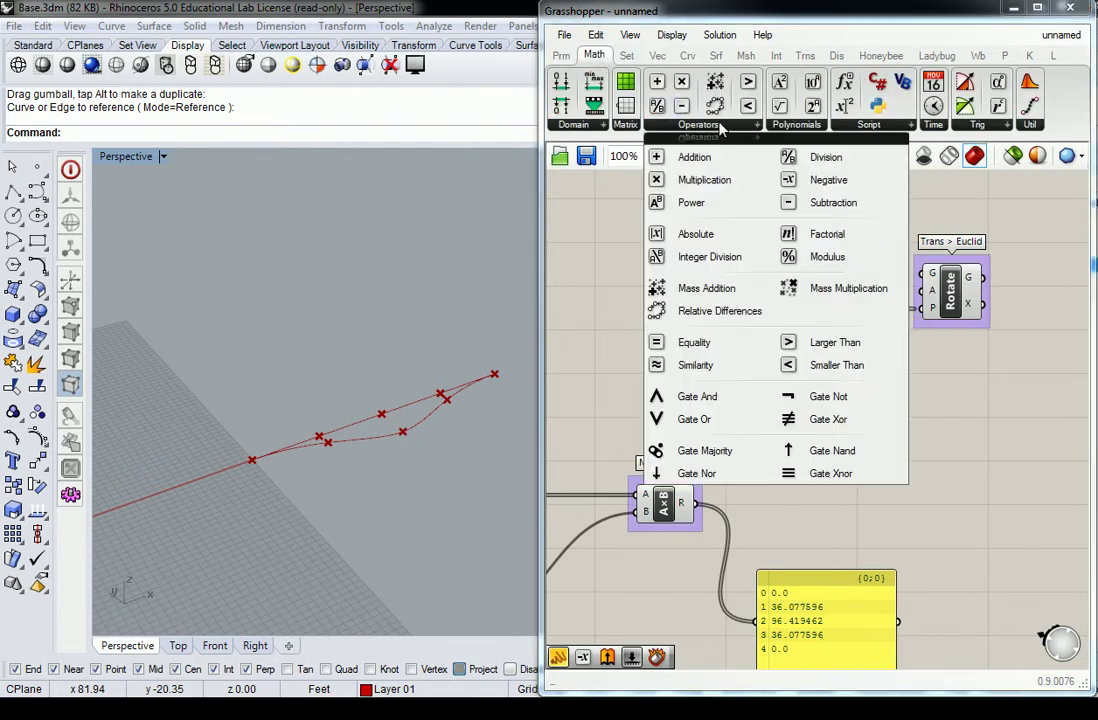
click(993, 125)
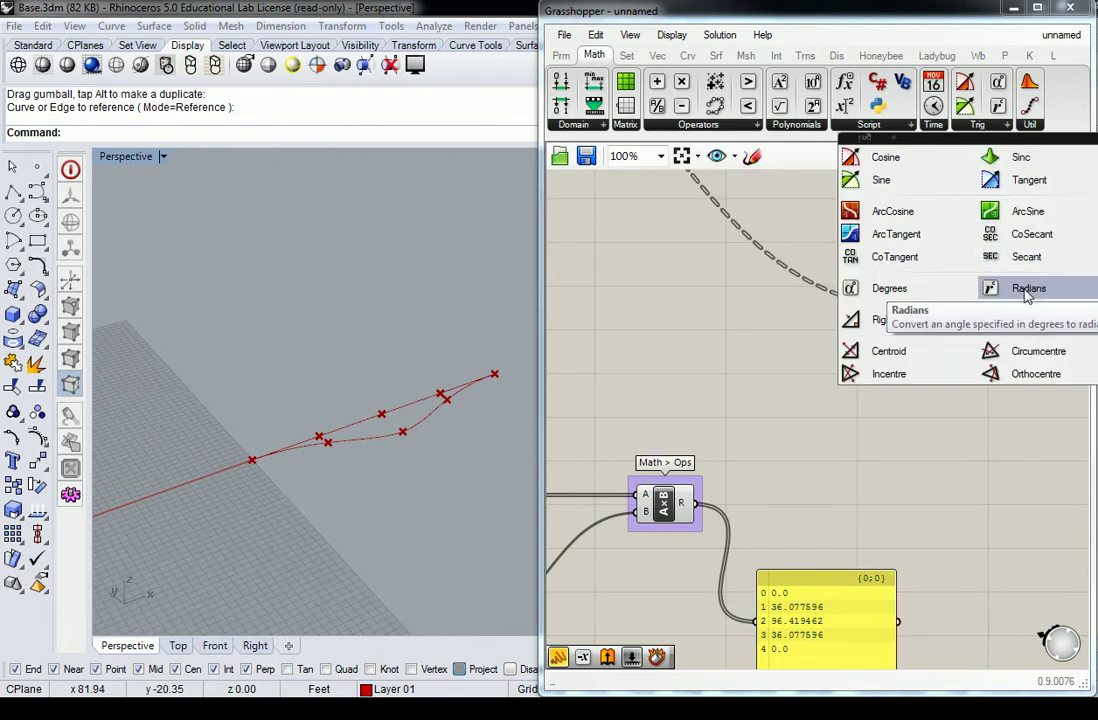
drag(1027, 290, 814, 396)
- Connect the Multiplication result R to input D of the Radians component and its output to angle input A of Rotate
drag(697, 503, 788, 396)
mouse_move(840, 400)
right_drag(862, 408, 740, 474)
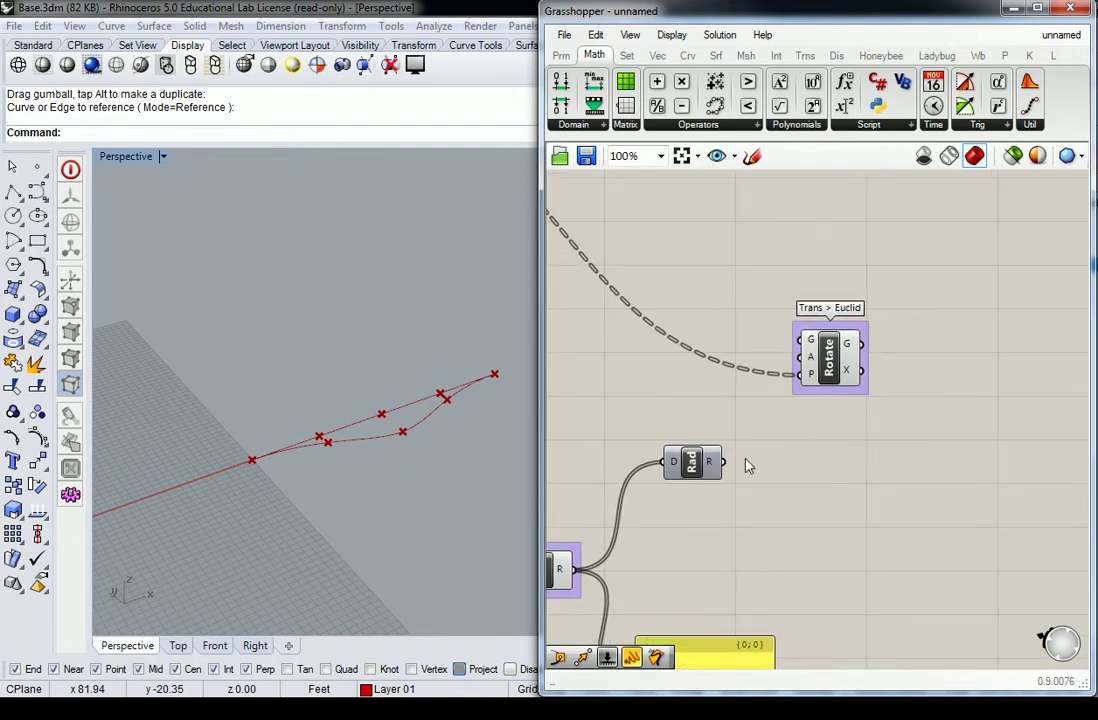
drag(726, 463, 785, 362)
- Connect the points output P of the grouped Divide component below PFrames to geometry input G of Rotate
scroll(764, 337, down, 3)
right_drag(729, 334, 872, 390)
scroll(742, 324, up, 1)
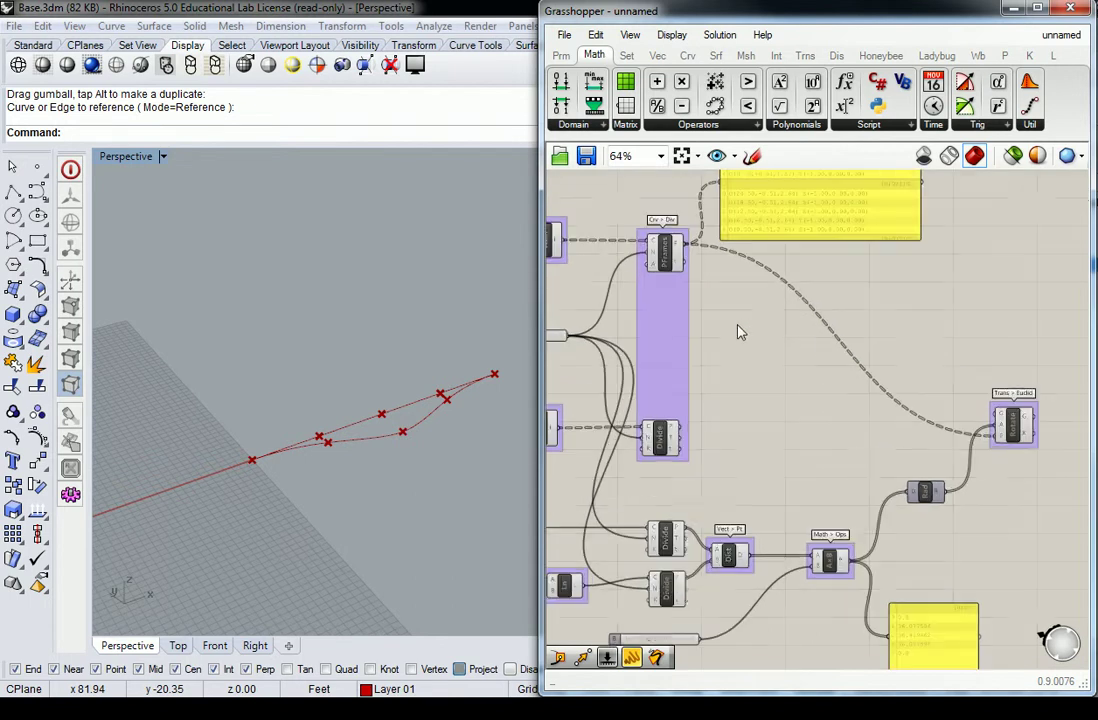
right_drag(755, 429, 735, 383)
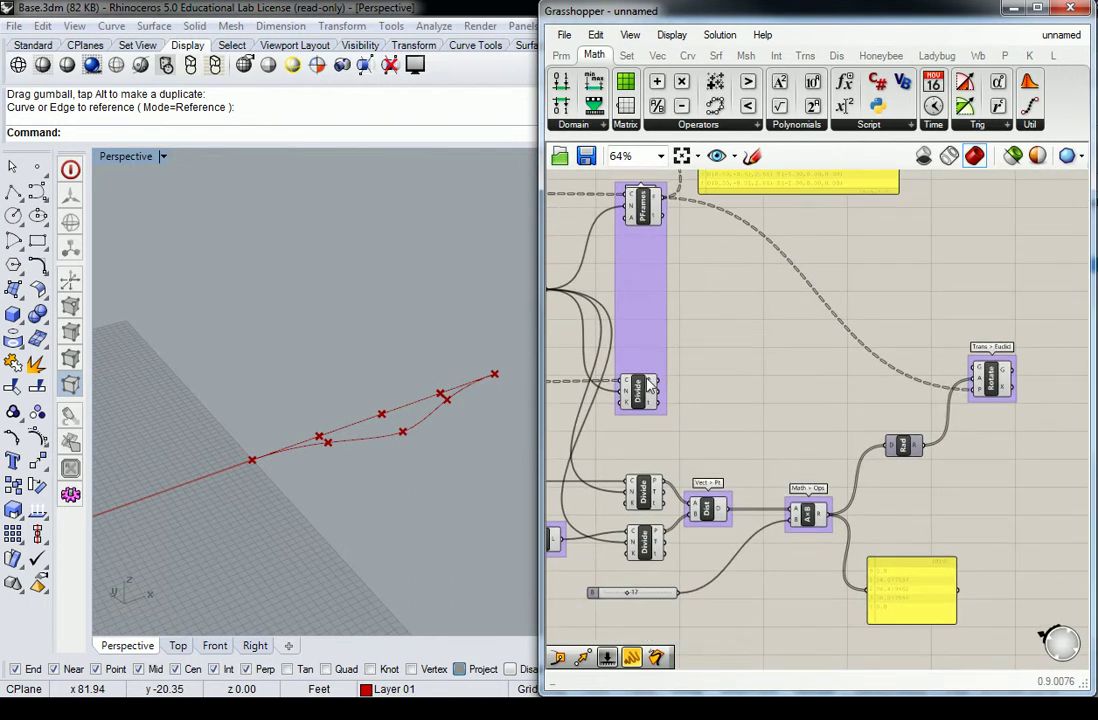
mouse_move(653, 386)
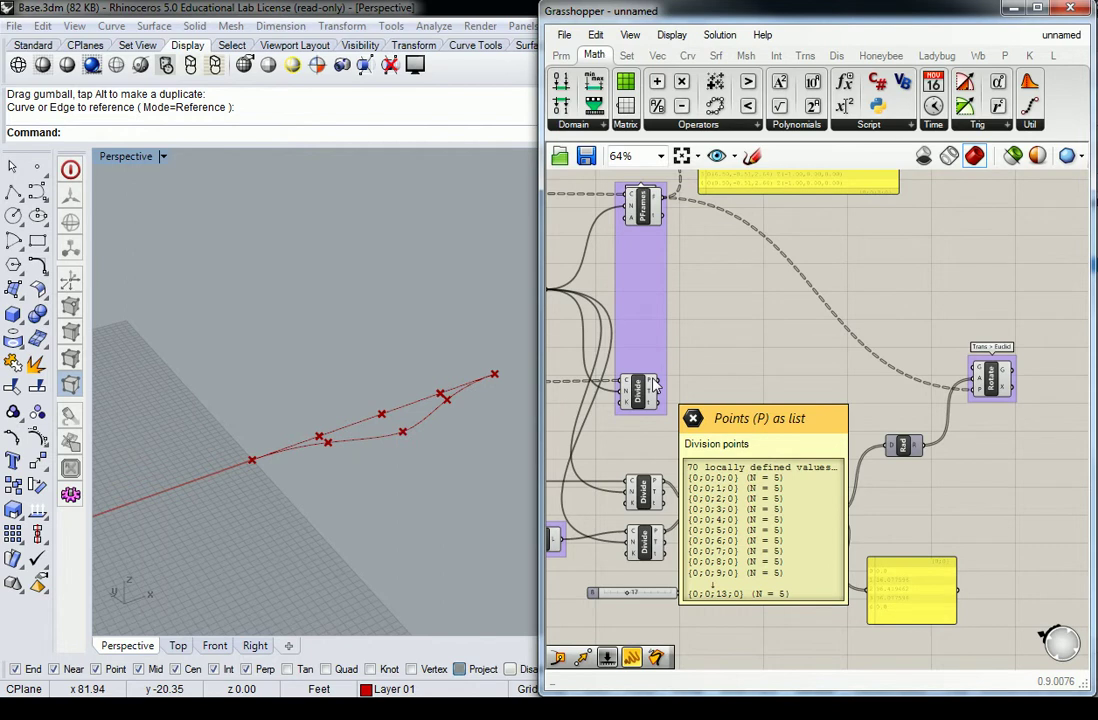
right_drag(638, 257, 625, 310)
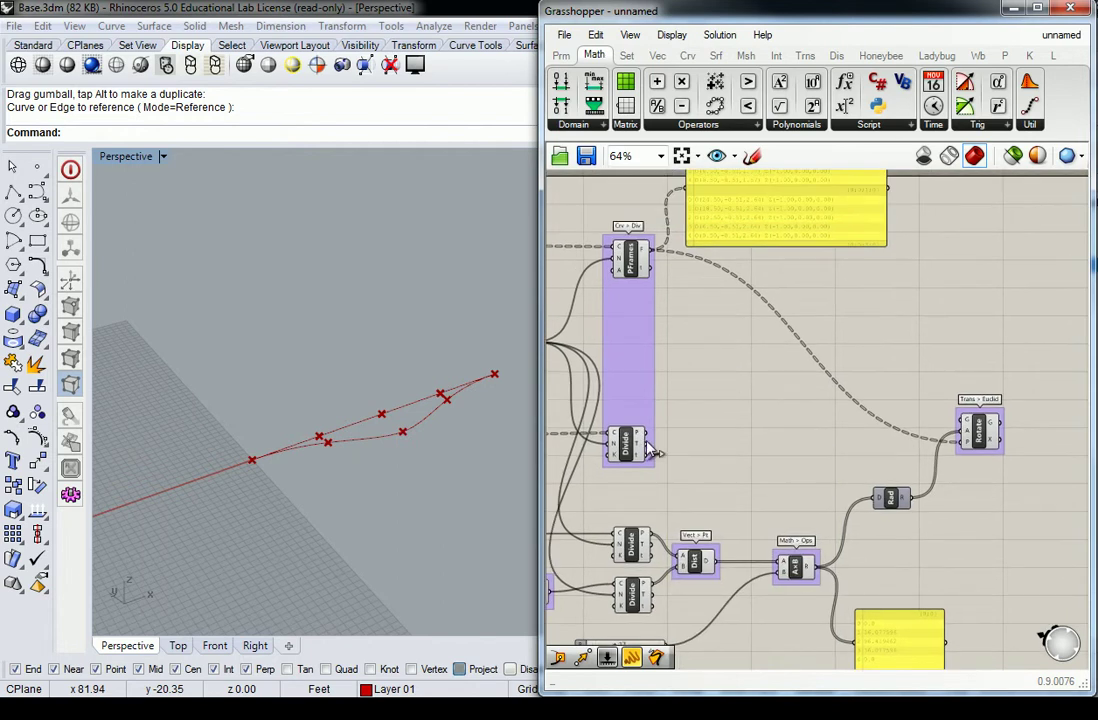
drag(655, 444, 962, 424)
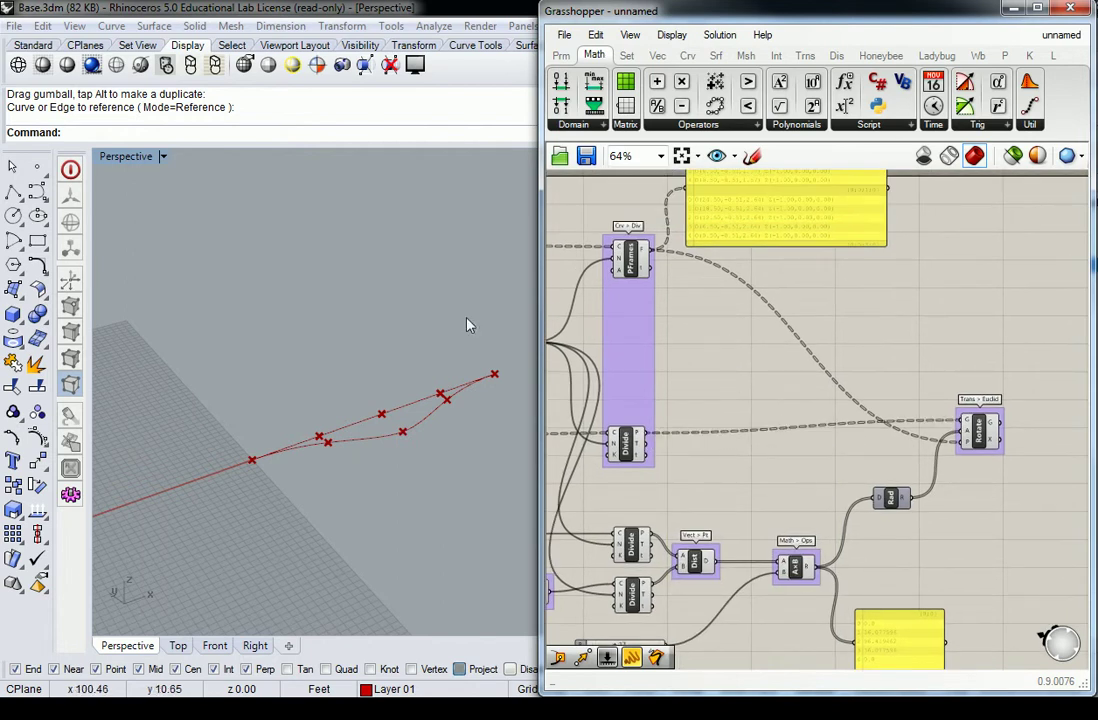
- Turn off the preview of the PFrames component, the Divide grouped with it and the edge-selection components feeding them
scroll(280, 266, down, 2)
scroll(280, 266, up, 8)
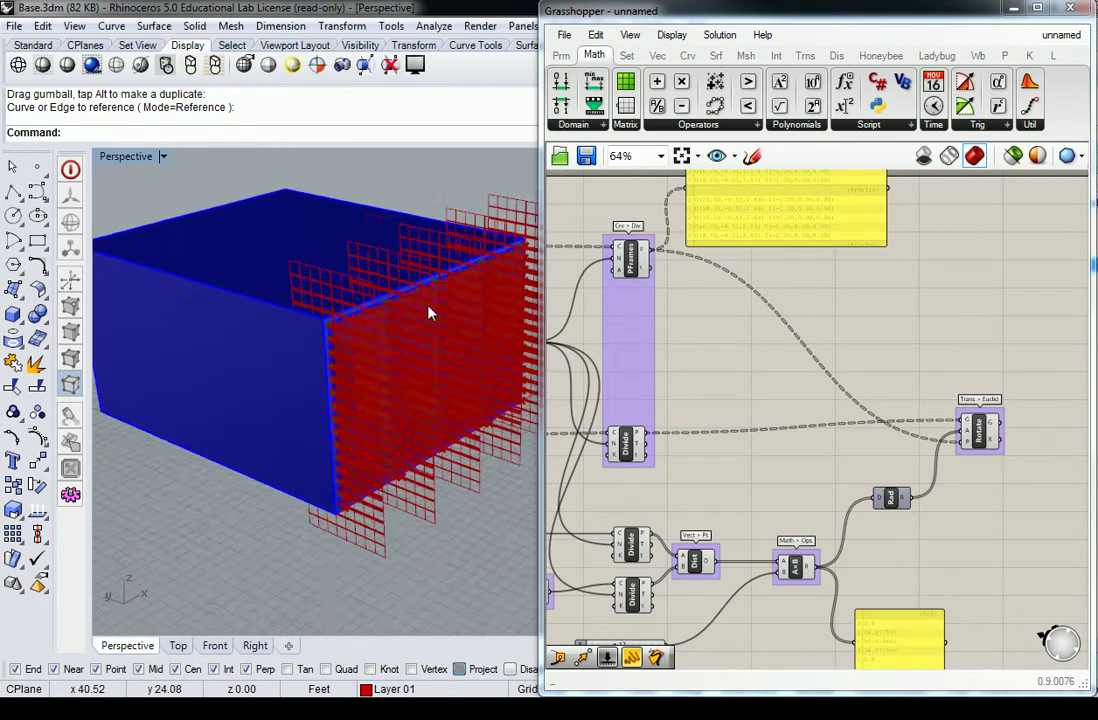
right_drag(413, 309, 391, 325)
right_drag(713, 343, 831, 343)
drag(811, 222, 580, 500)
click(843, 379)
scroll(843, 379, down, 3)
drag(826, 293, 656, 431)
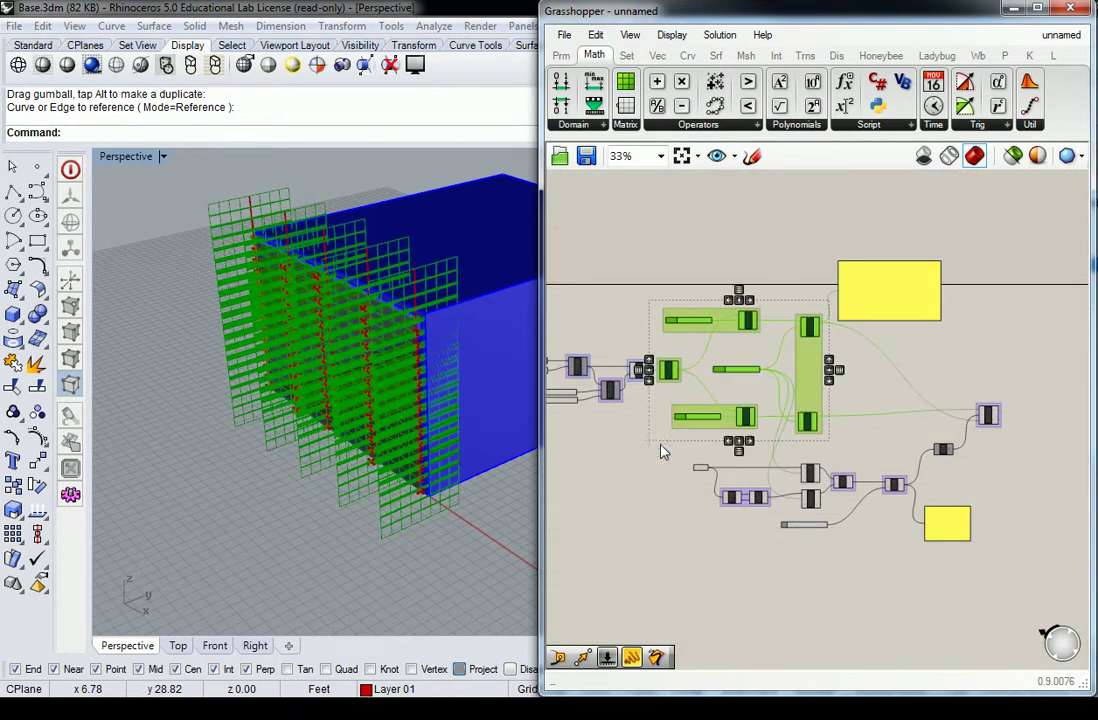
middle_click(643, 383)
click(699, 327)
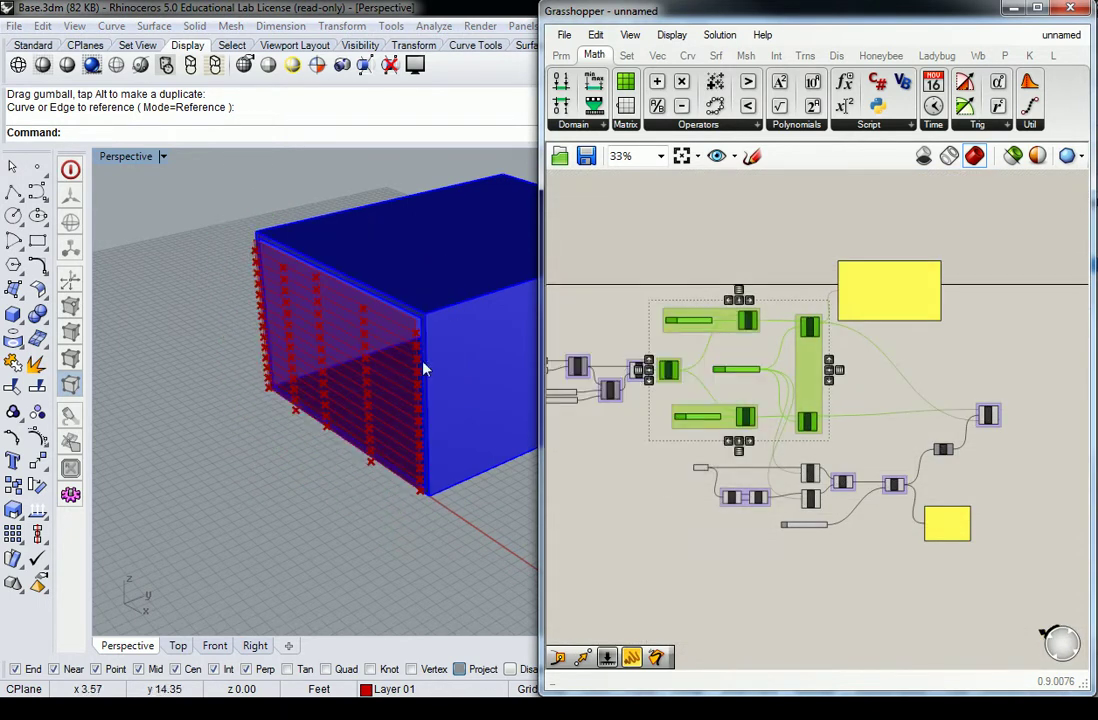
right_drag(416, 368, 364, 233)
click(765, 340)
- Set the maximum of the slider feeding input B of the Multiplication component to 17
scroll(760, 538, up, 6)
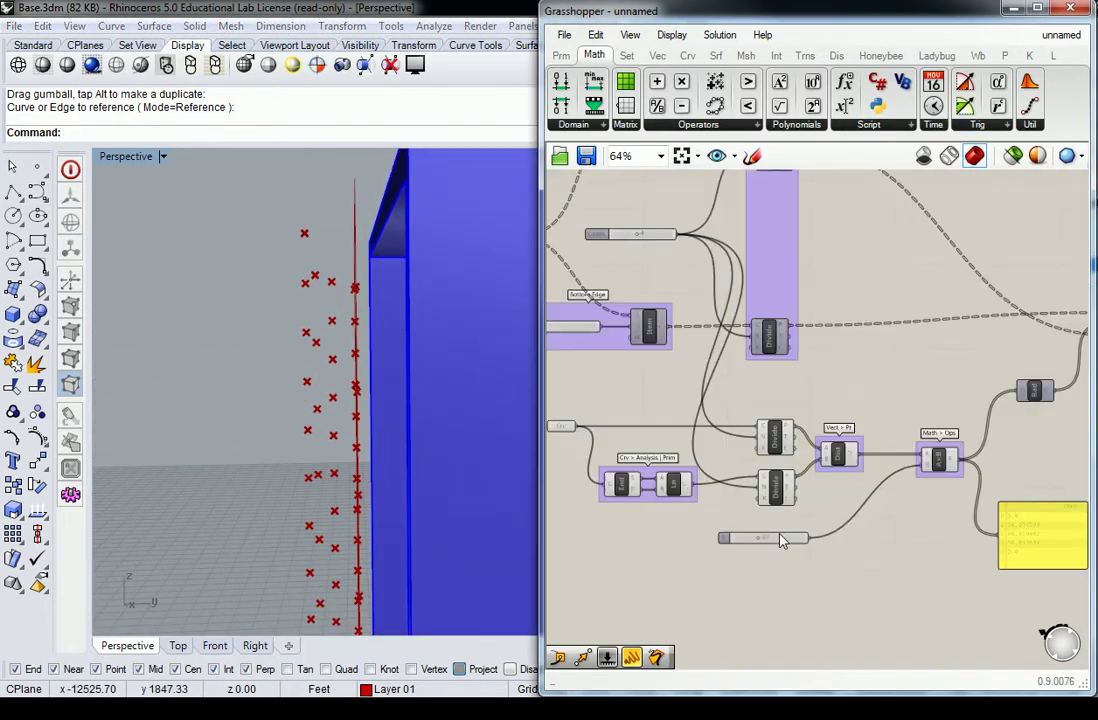
scroll(760, 538, up, 2)
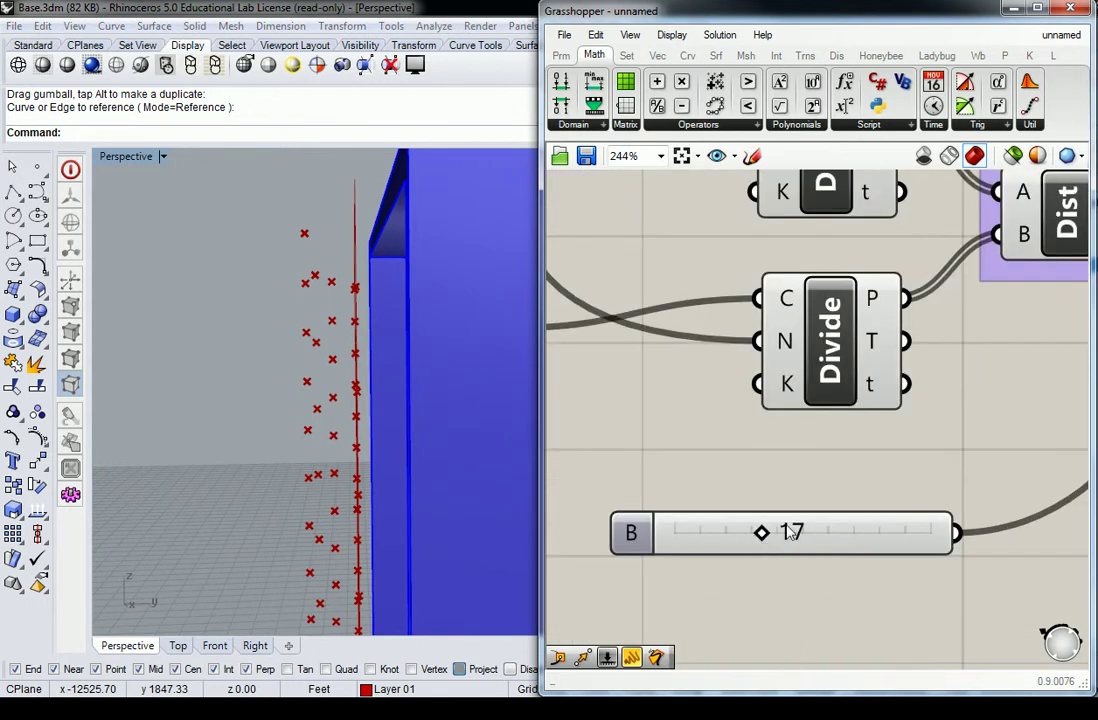
double_click(633, 533)
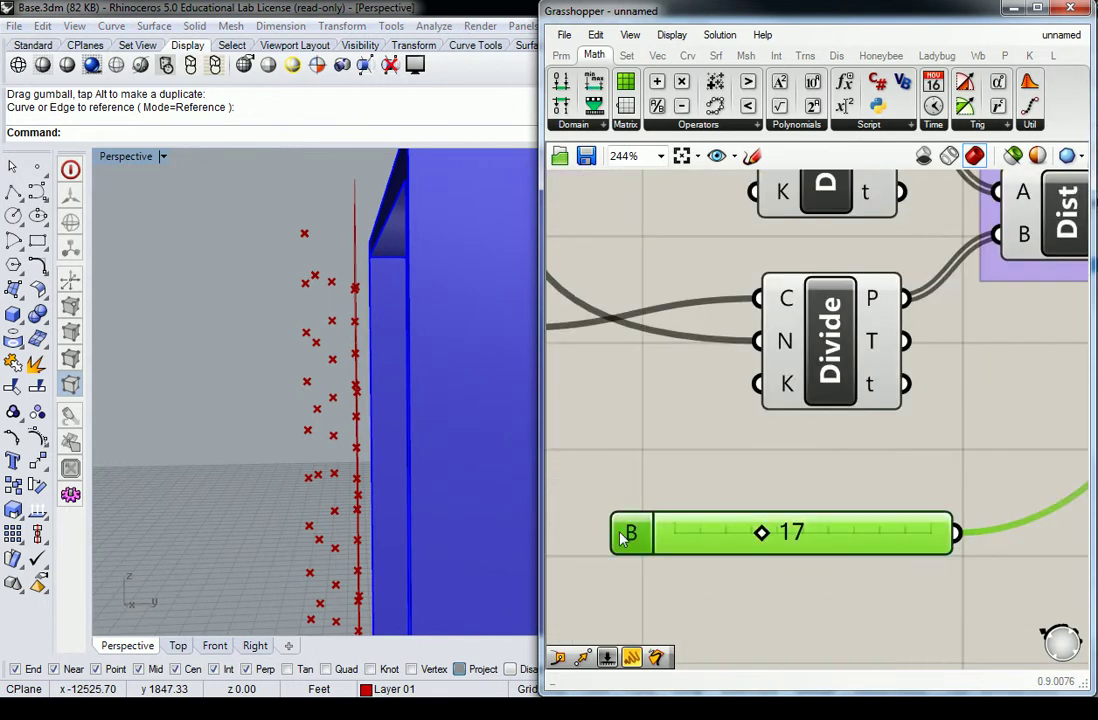
double_click(733, 557)
text(17)
key(Return)
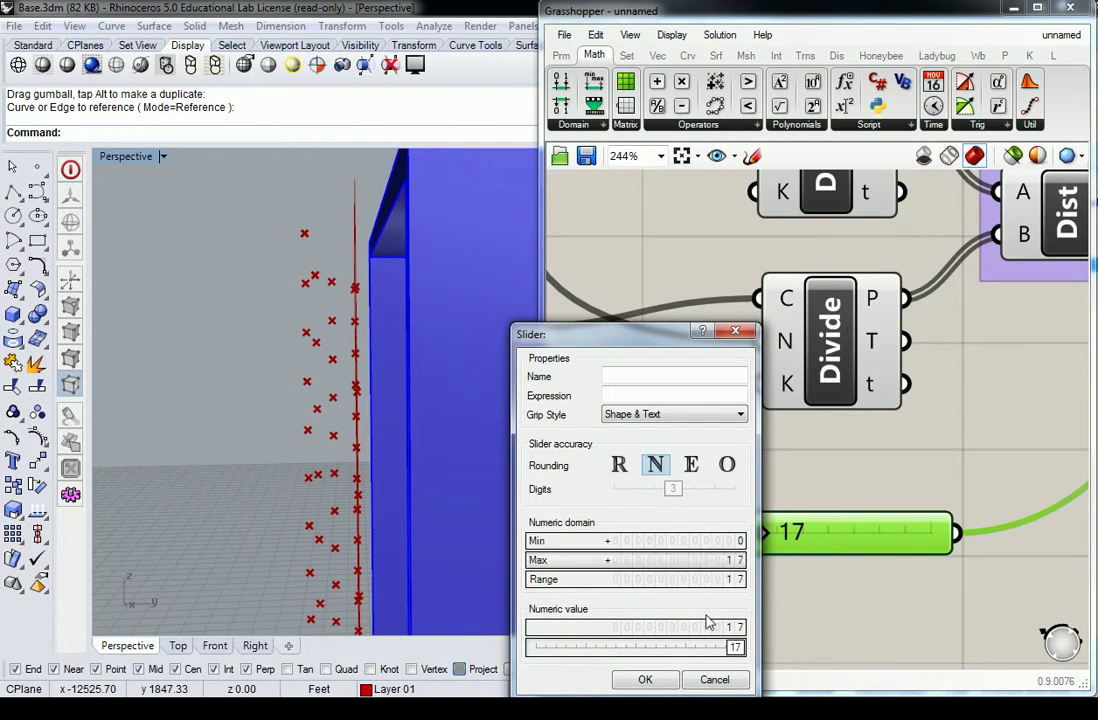
click(659, 680)
click(767, 502)
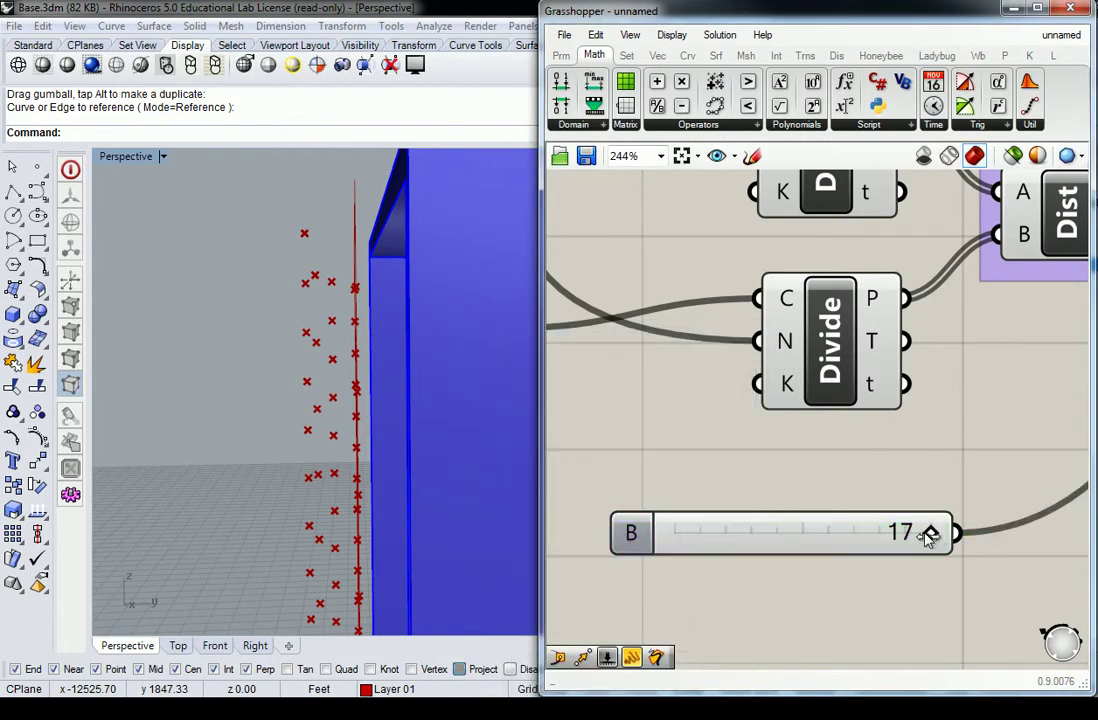
- Try a low value on the slider feeding Multiplication input B, inspect the rotated points, and set it to 12
drag(931, 531, 706, 543)
mouse_move(336, 356)
right_down()
mouse_move(353, 370)
mouse_move(338, 367)
right_up()
drag(705, 532, 857, 535)
scroll(913, 444, down, 4)
- Group the Radians component and label the group "Math > Trig"
right_drag(1042, 409, 685, 517)
scroll(685, 517, down, 3)
scroll(865, 370, up, 3)
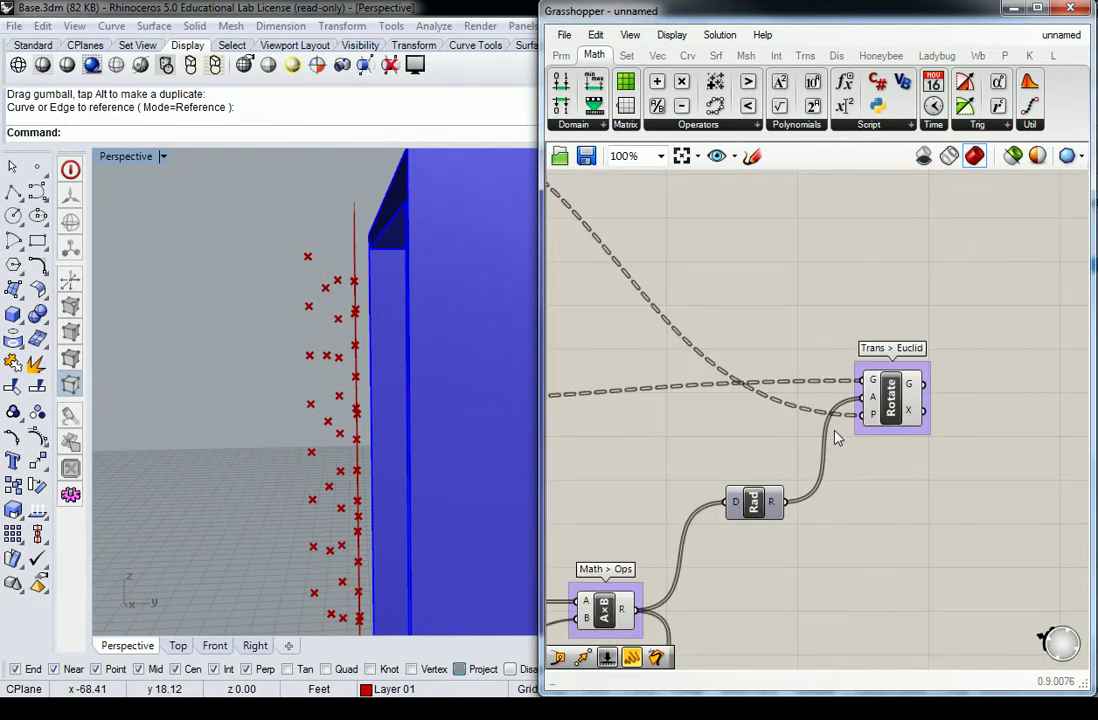
click(765, 493)
key(ctrl+g)
click(749, 454)
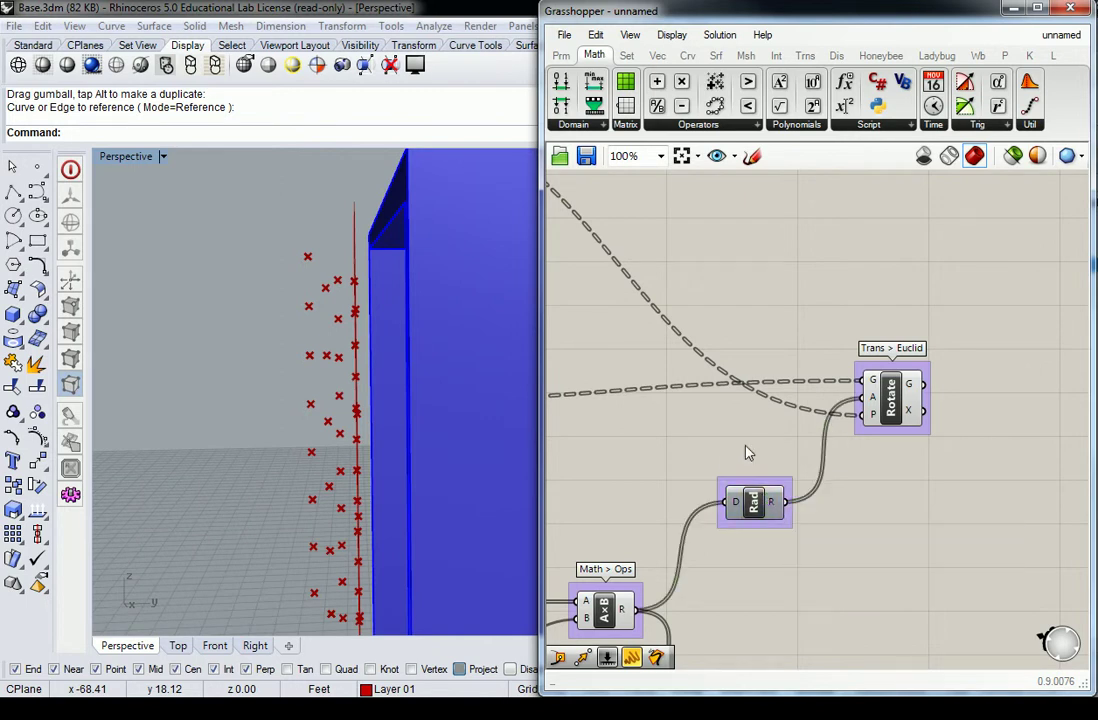
right_click(763, 480)
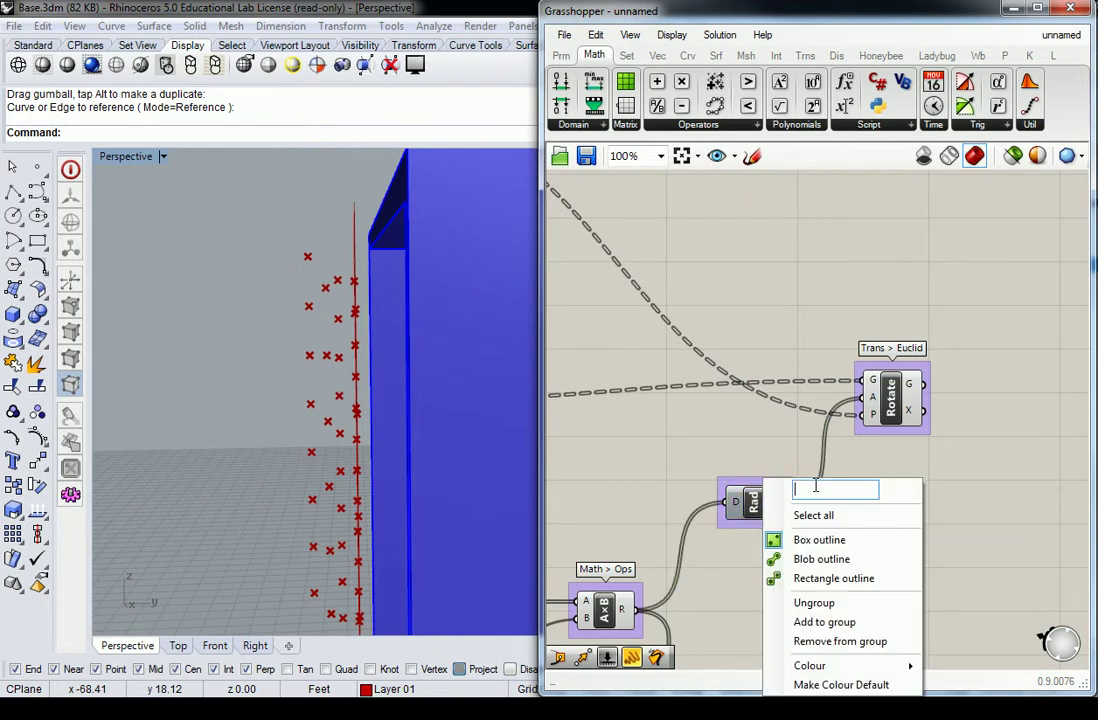
text(Math > Trig)
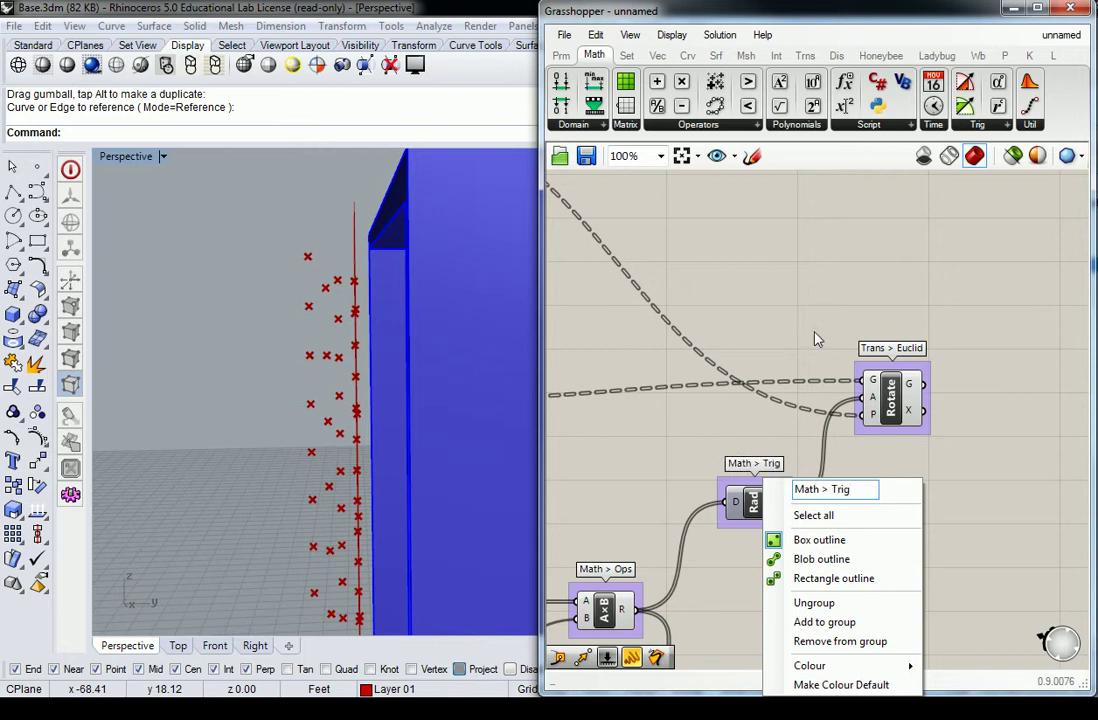
click(807, 302)
- Tidy the layout by placing the value slider, Radians and Rotate components closer to the Multiplication component
right_drag(983, 339, 886, 374)
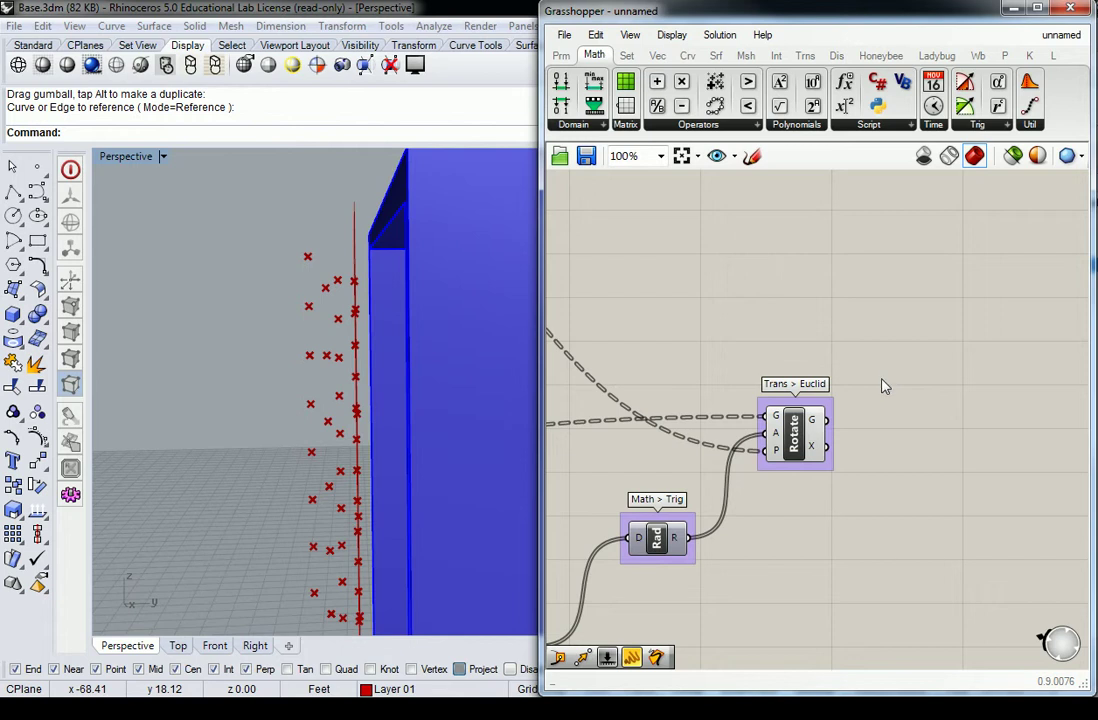
scroll(882, 382, down, 3)
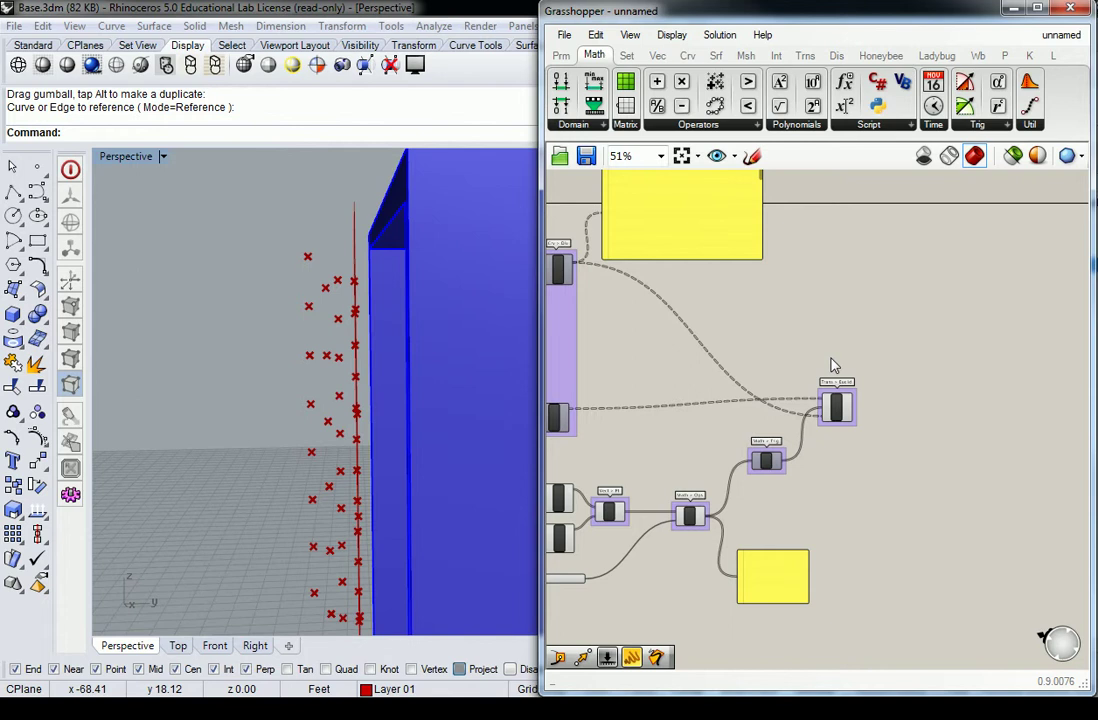
right_drag(640, 440, 779, 426)
scroll(834, 417, up, 2)
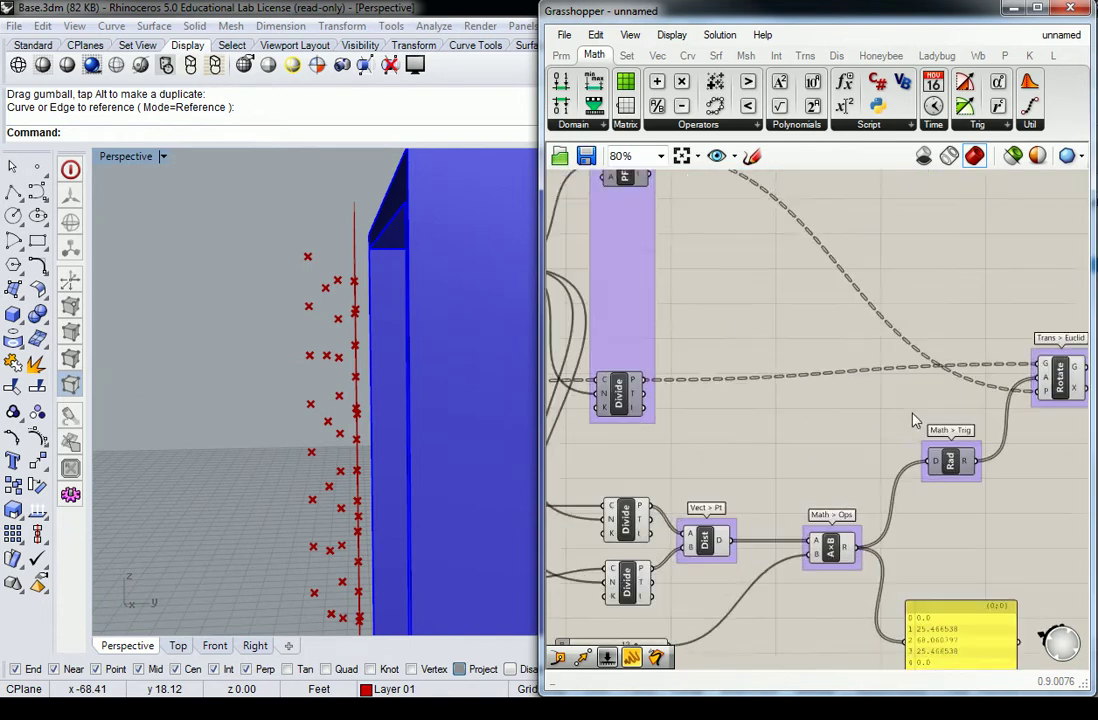
right_drag(911, 415, 905, 332)
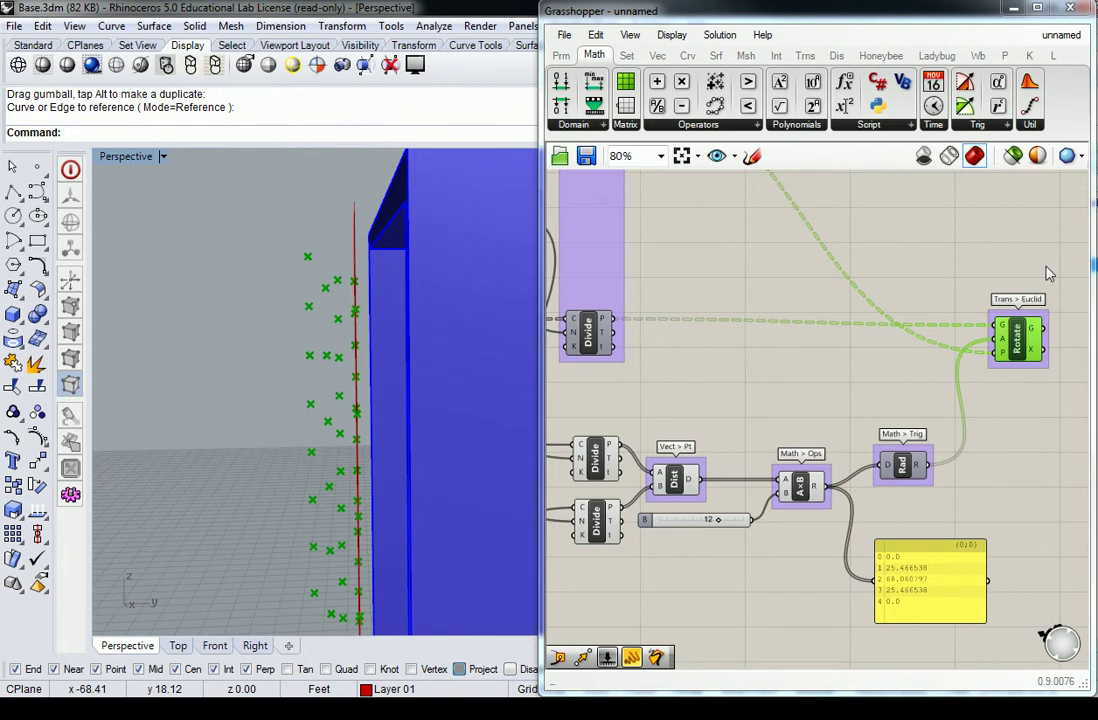
scroll(946, 259, down, 3)
scroll(862, 343, up, 2)
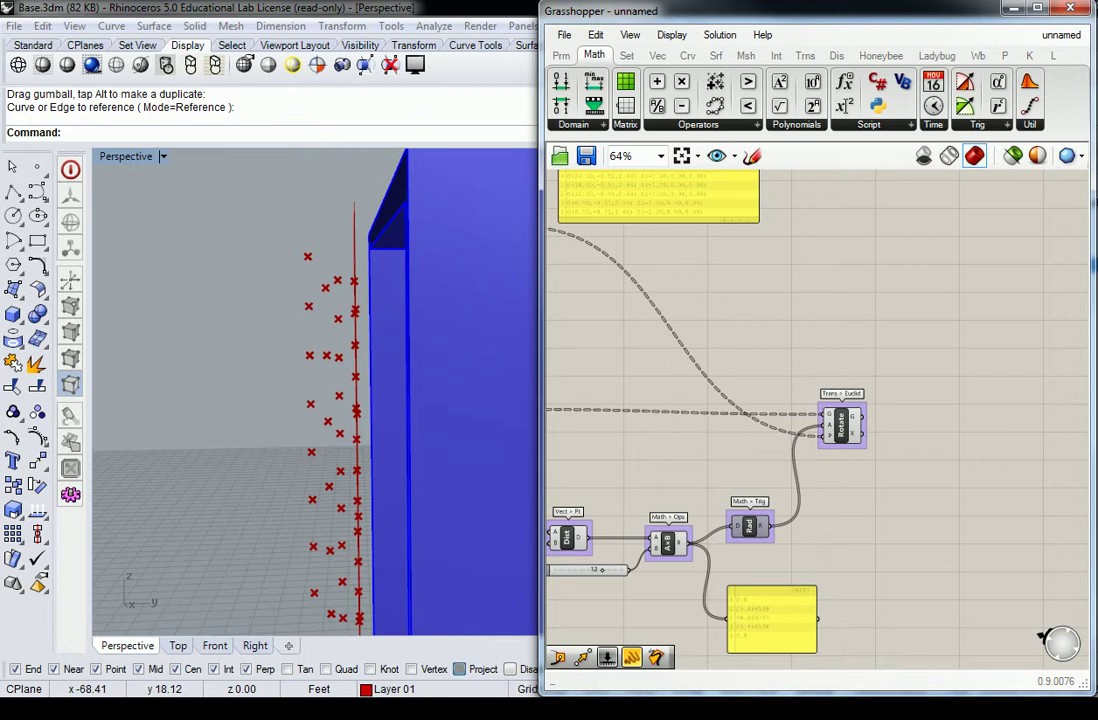
- Add a Nurbs Curve component to the canvas just past the Rotate component
click(688, 56)
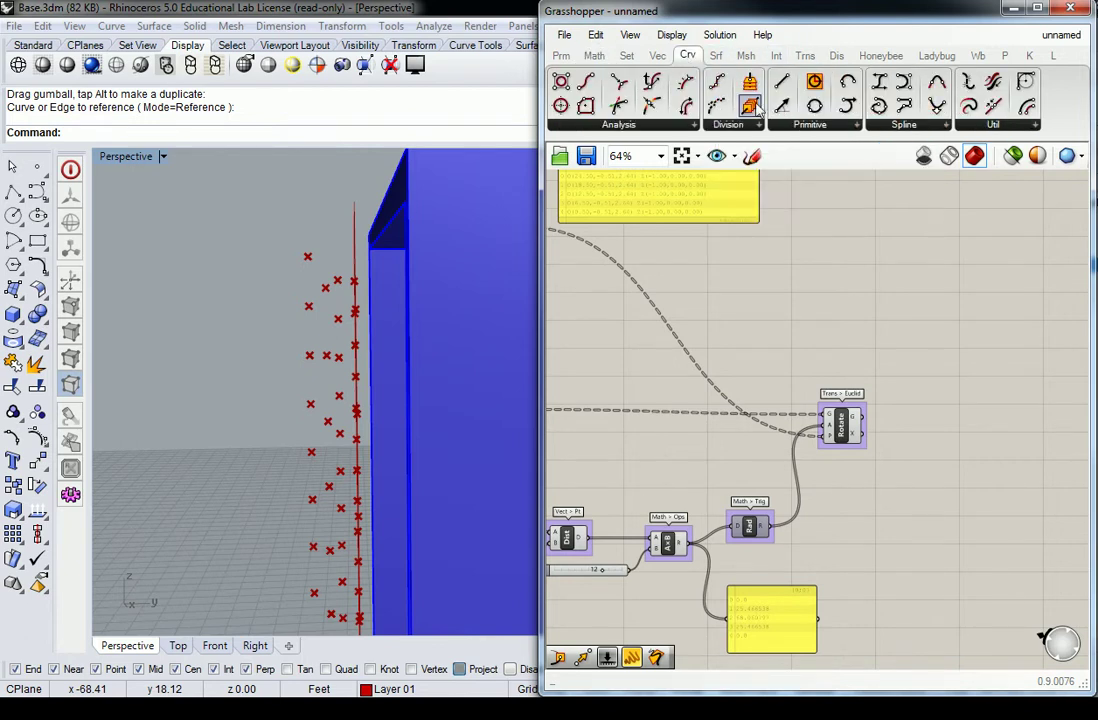
click(905, 124)
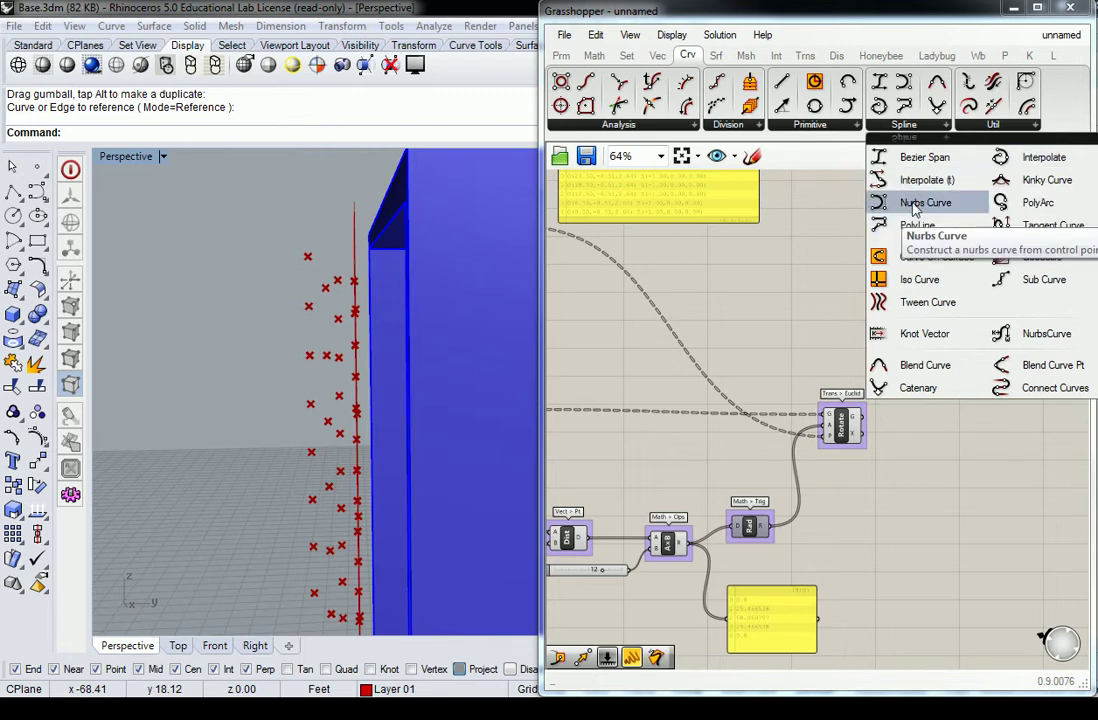
click(913, 203)
click(932, 390)
scroll(935, 365, up, 2)
click(848, 348)
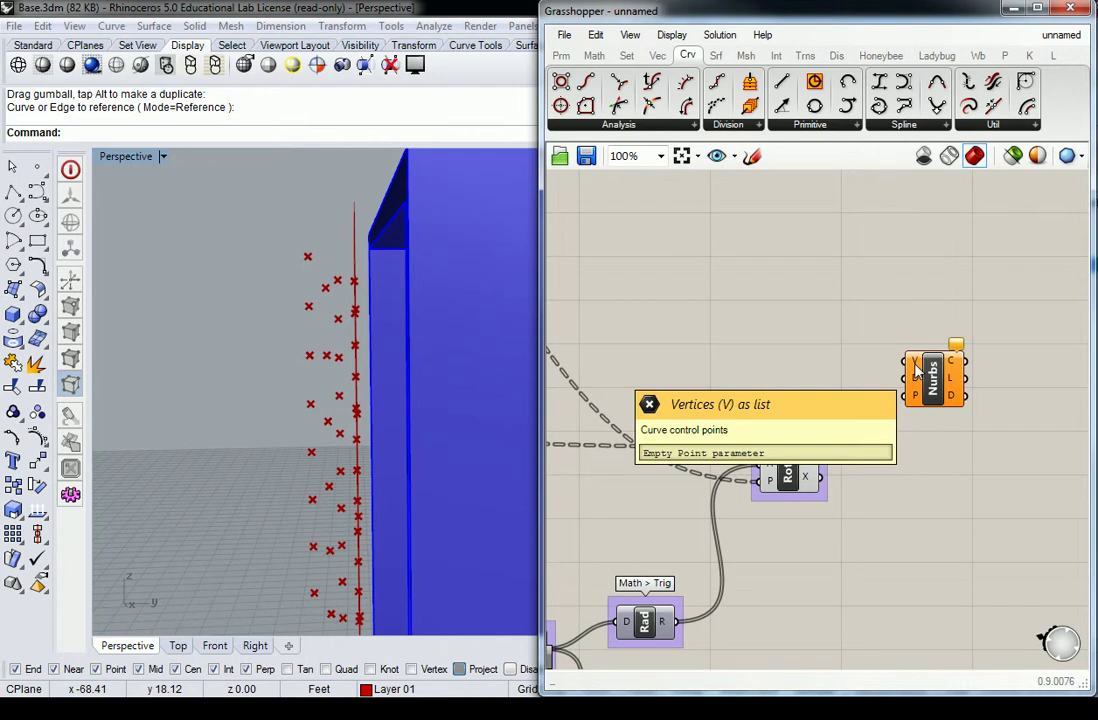
- Connect the Geometry output of Rotate to the Vertices input of the Nurbs Curve component
scroll(916, 369, down, 3)
scroll(859, 365, up, 2)
mouse_move(862, 436)
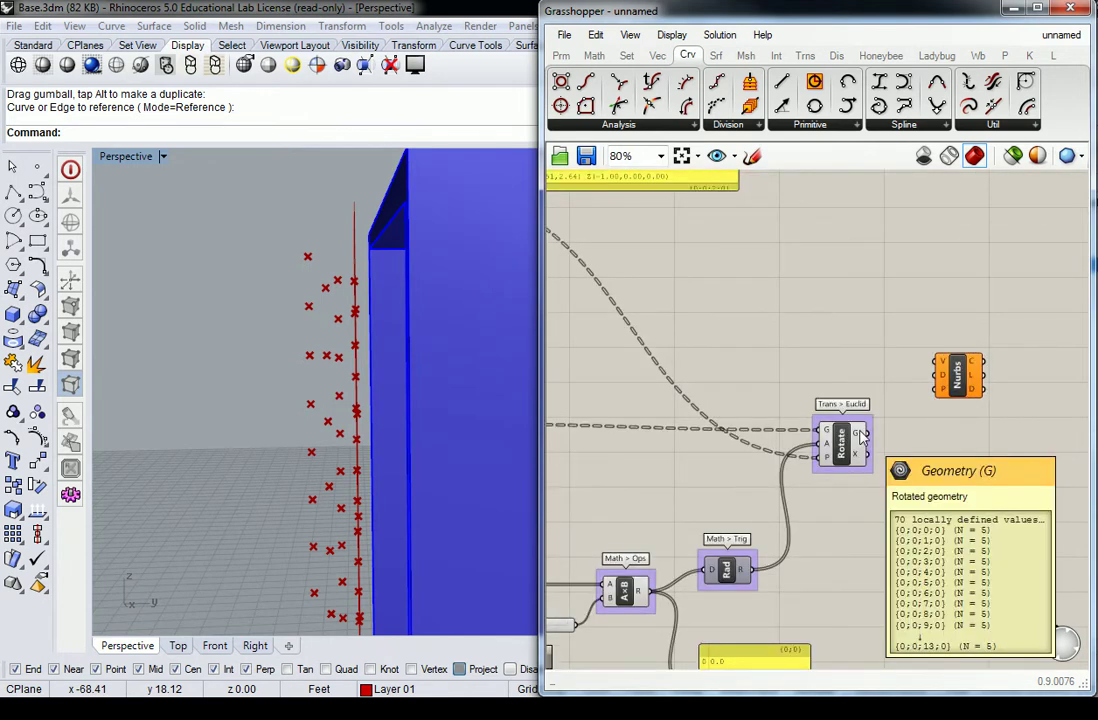
drag(862, 436, 938, 361)
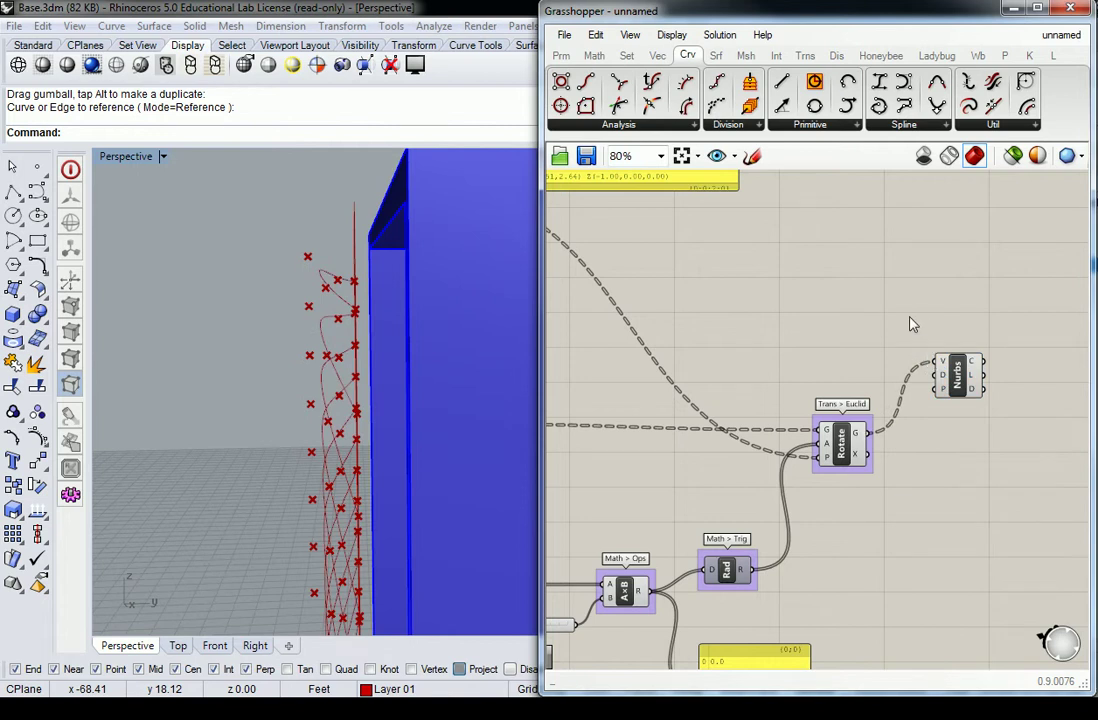
- Inspect the new curves in the Rhino viewport, then select the reference curve on the ground and turn on its control points
right_drag(360, 292, 373, 260)
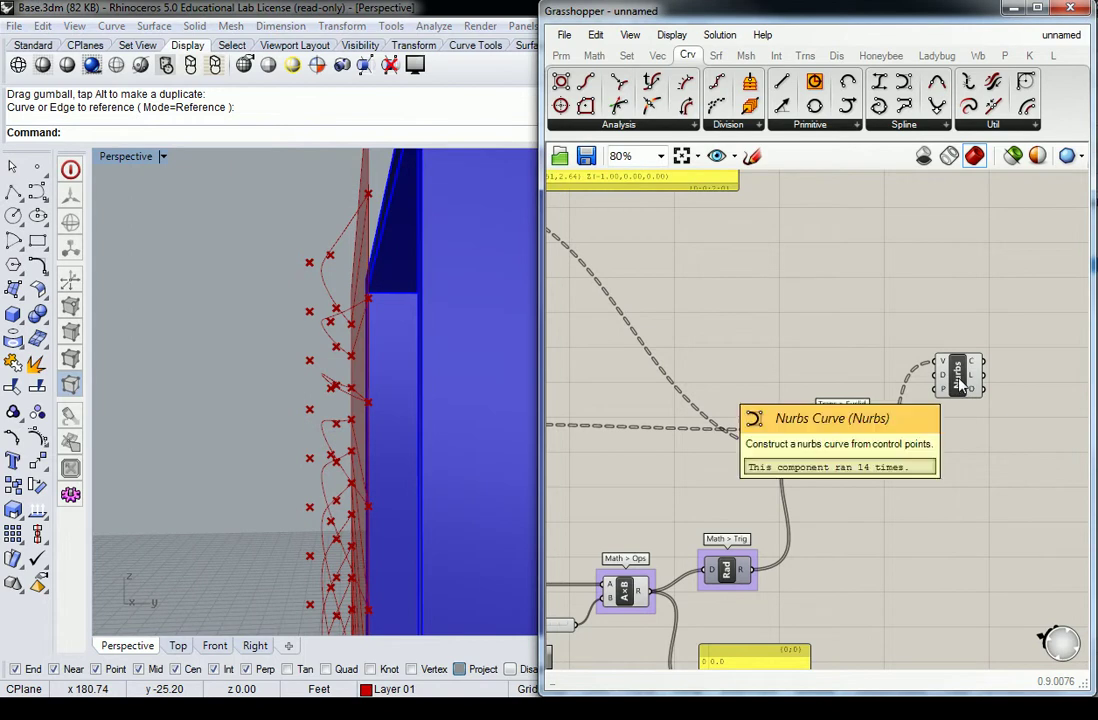
scroll(866, 321, down, 5)
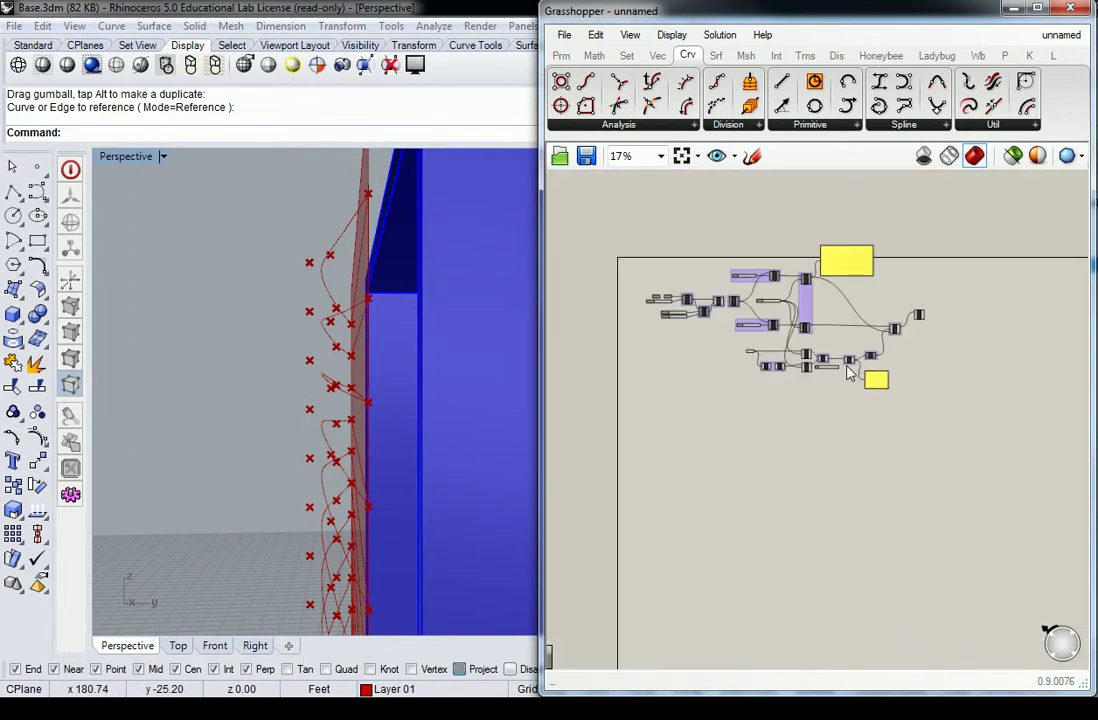
scroll(213, 284, down, 5)
right_drag(213, 284, 380, 438)
scroll(422, 358, down, 4)
click(278, 452)
key(F10)
right_drag(355, 530, 315, 363)
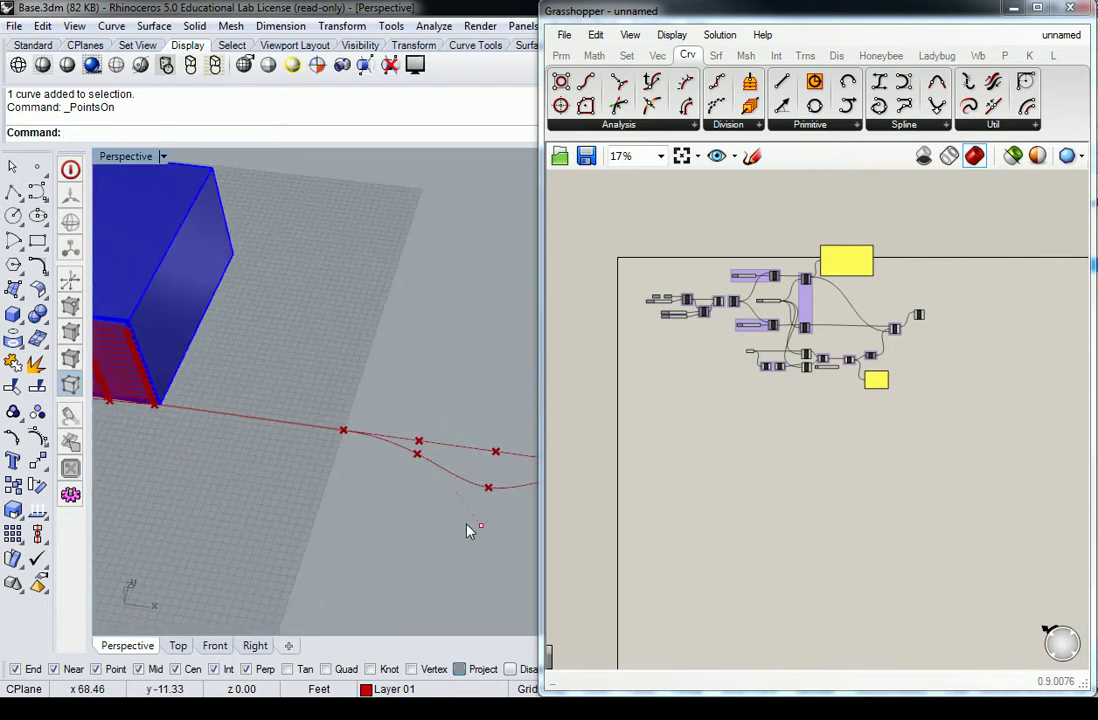
right_drag(250, 378, 355, 274)
- Highlight the output of the Nurbs Curve component and examine its curves against the box from another angle
click(830, 412)
scroll(880, 346, up, 5)
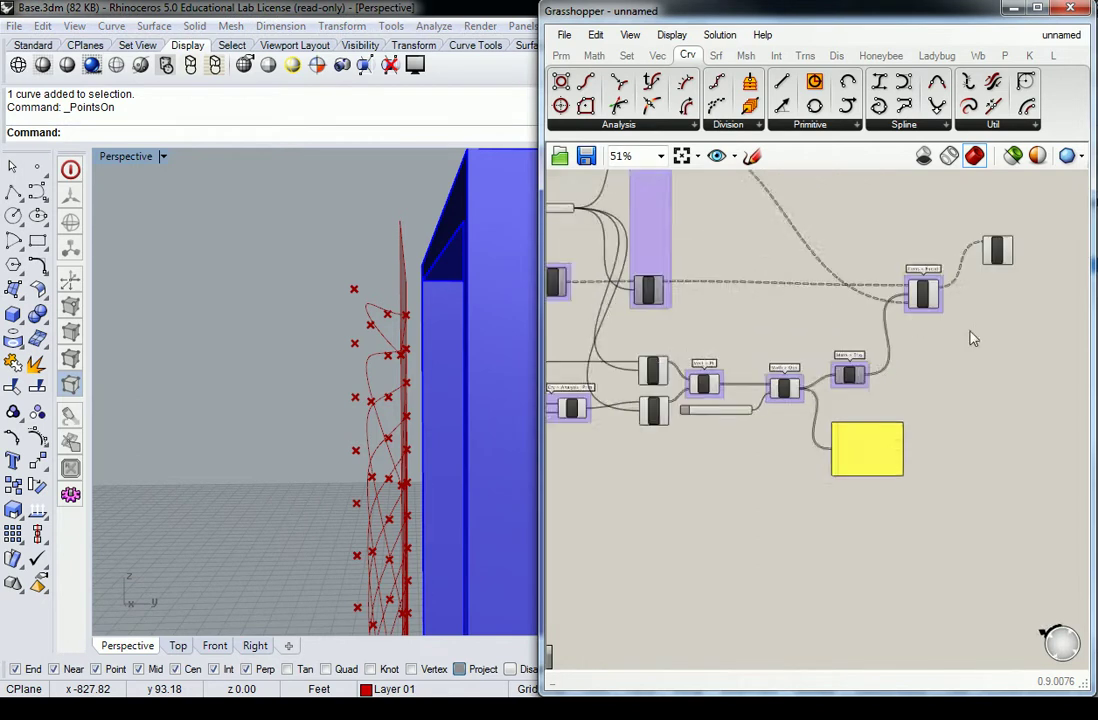
right_drag(985, 333, 855, 428)
scroll(832, 321, up, 2)
right_drag(832, 321, 941, 371)
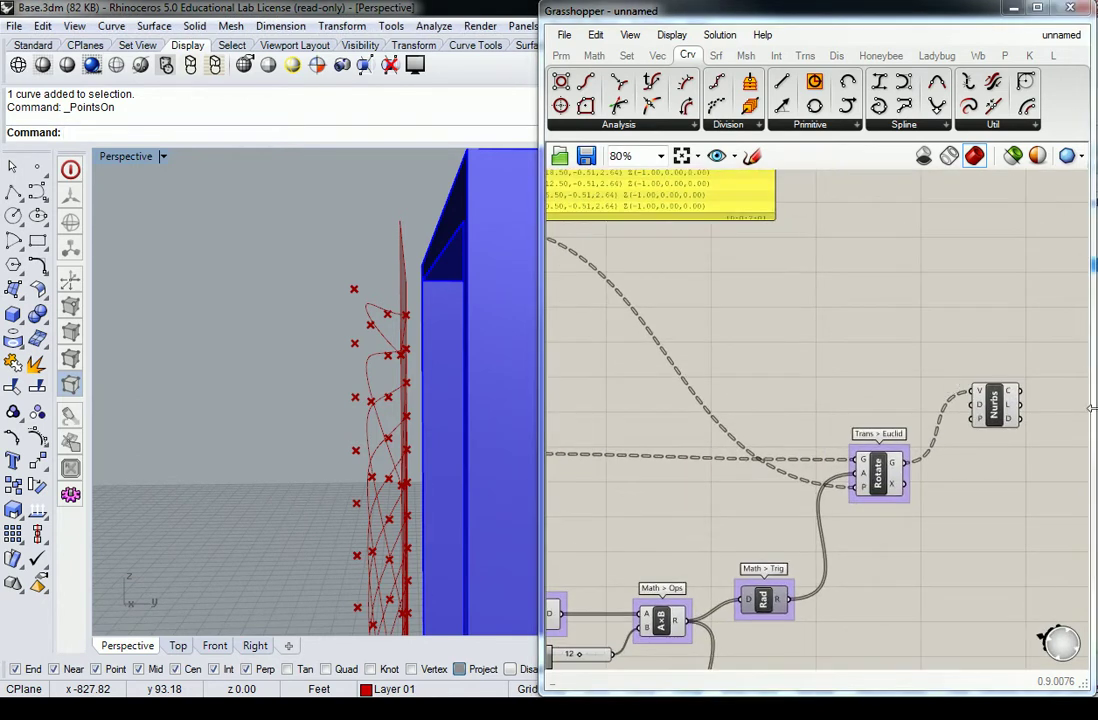
scroll(990, 400, up, 3)
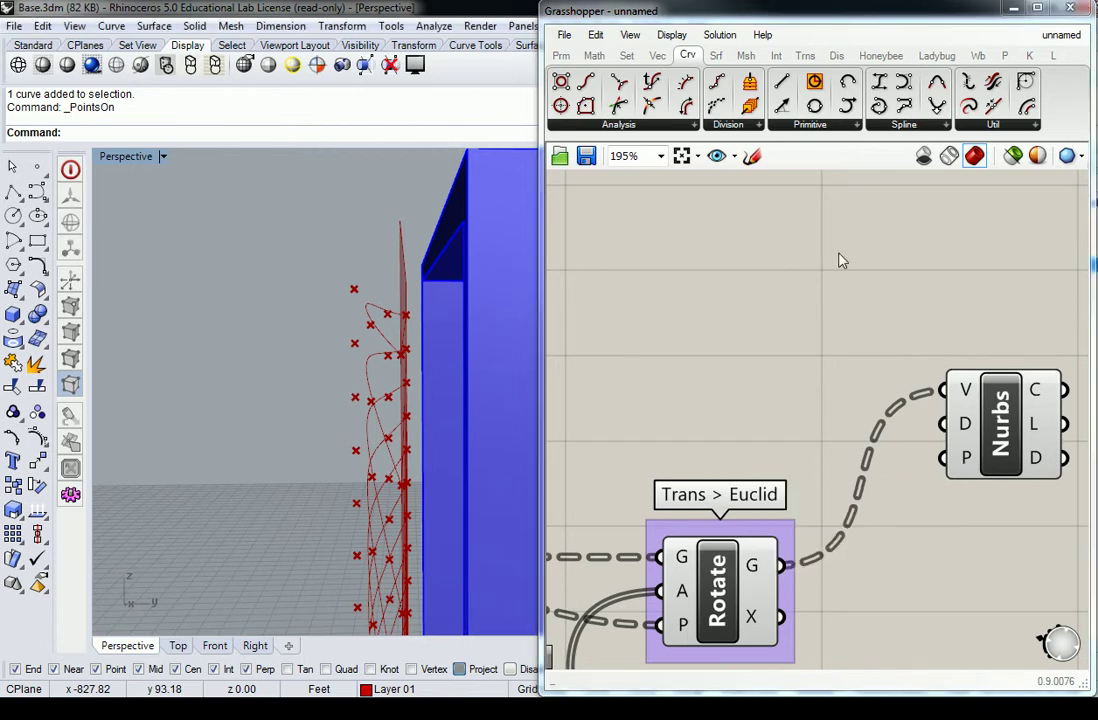
click(1000, 428)
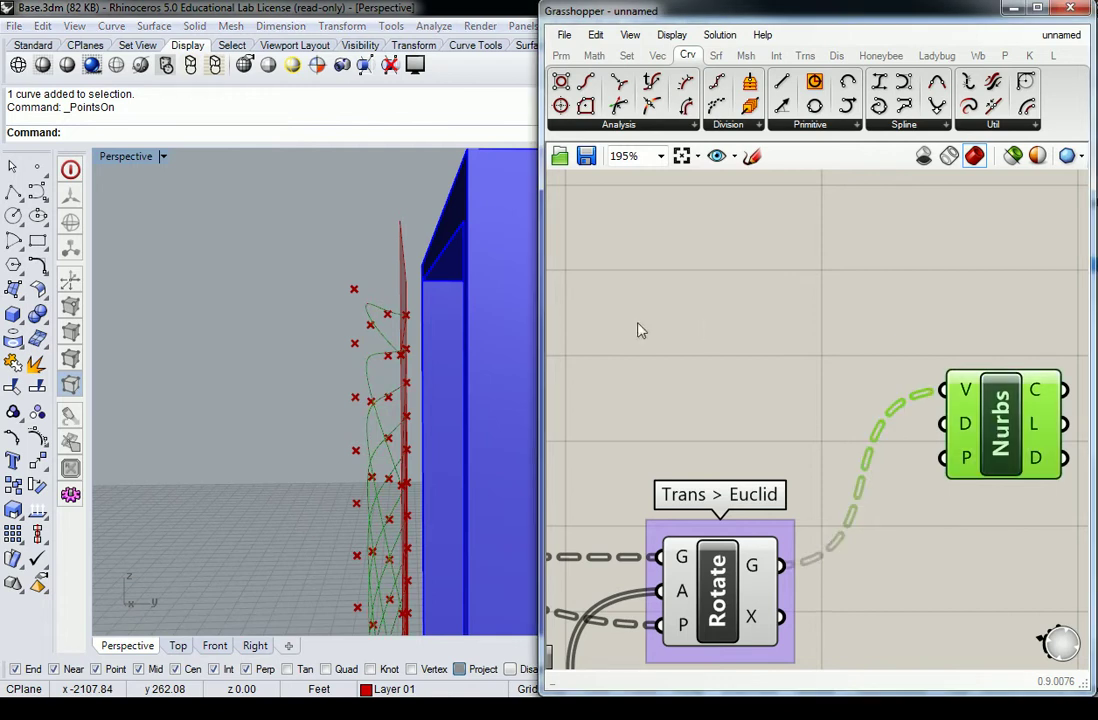
right_drag(502, 343, 295, 352)
click(727, 337)
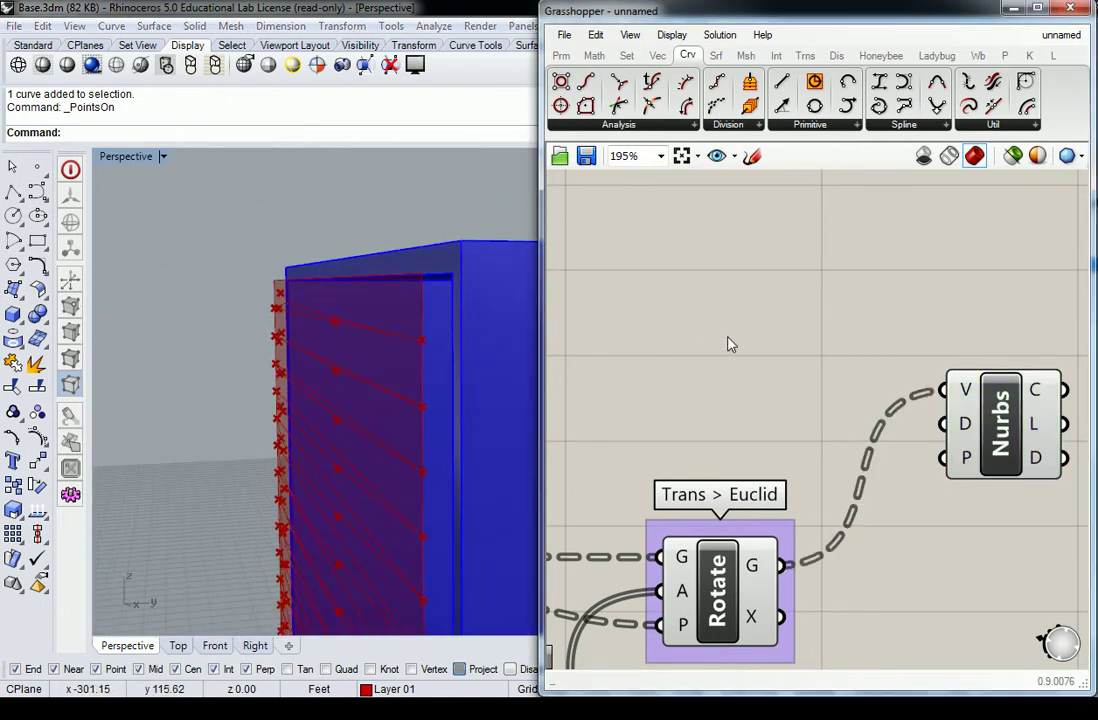
- Turn on the preview of the Top Edge List Item component and inspect its edges in the viewport
scroll(750, 341, down, 4)
right_drag(584, 270, 921, 349)
right_drag(656, 275, 739, 326)
scroll(740, 333, up, 2)
scroll(735, 330, down, 5)
scroll(708, 318, up, 3)
click(710, 312)
right_click(712, 318)
click(735, 348)
right_drag(521, 304, 481, 292)
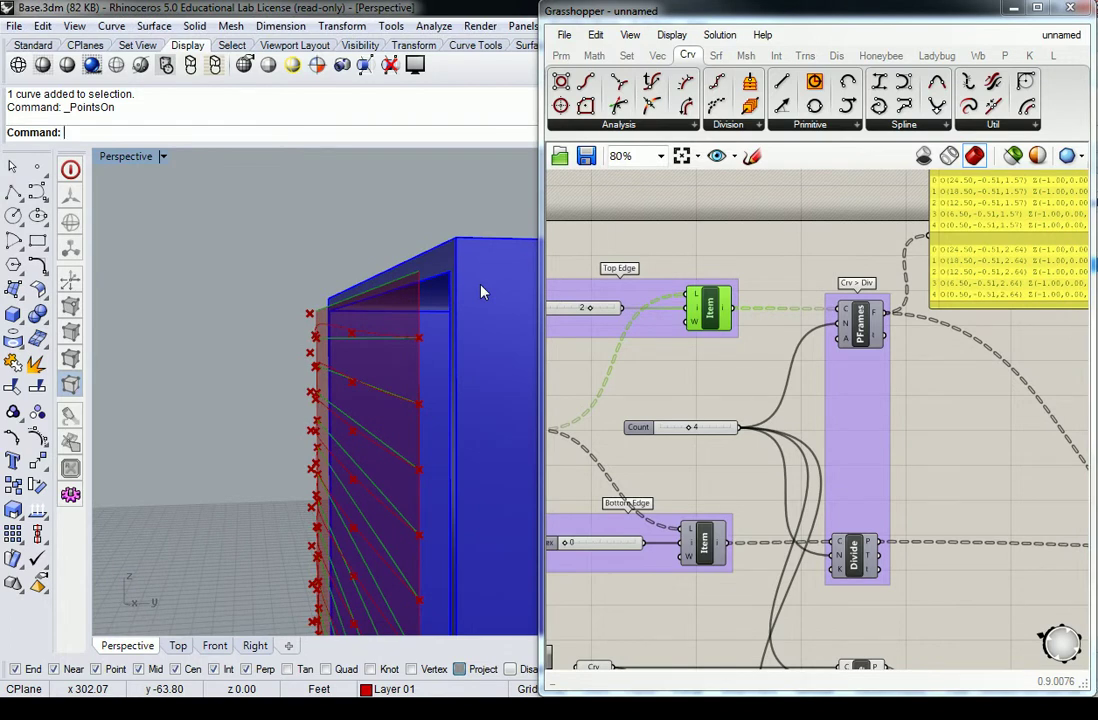
- Delete the panel attached to the PFrames output and move the whole definition lower on the canvas
right_drag(971, 363, 833, 412)
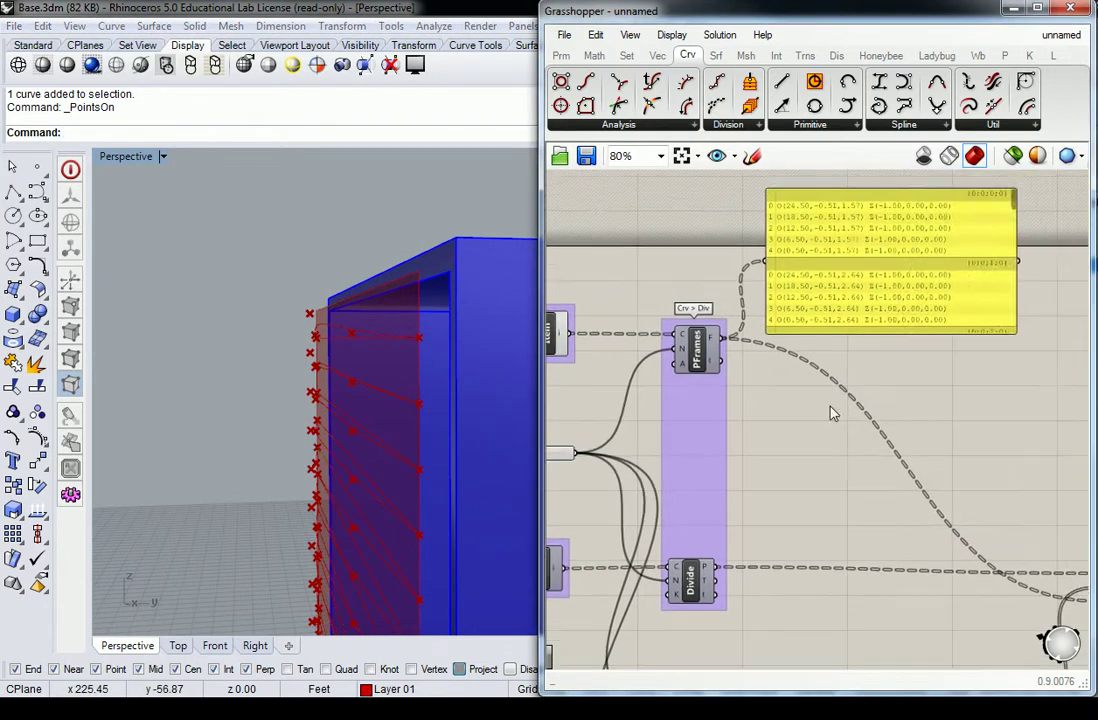
click(873, 266)
scroll(873, 266, down, 5)
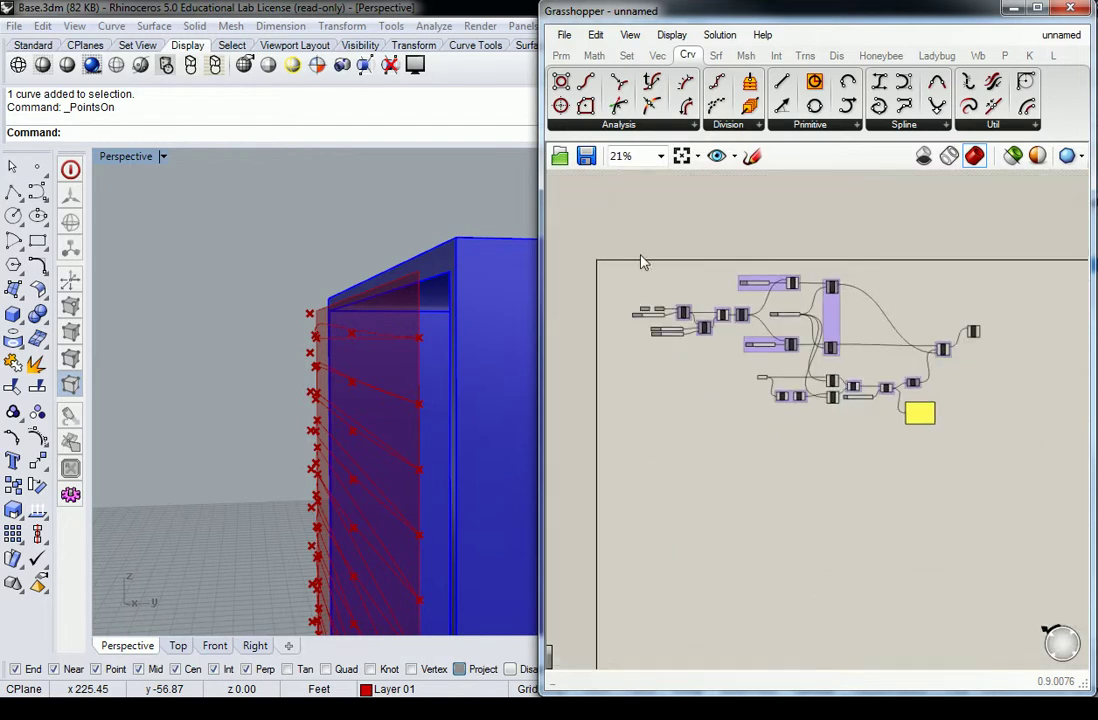
drag(618, 236, 893, 448)
drag(786, 277, 781, 348)
click(873, 207)
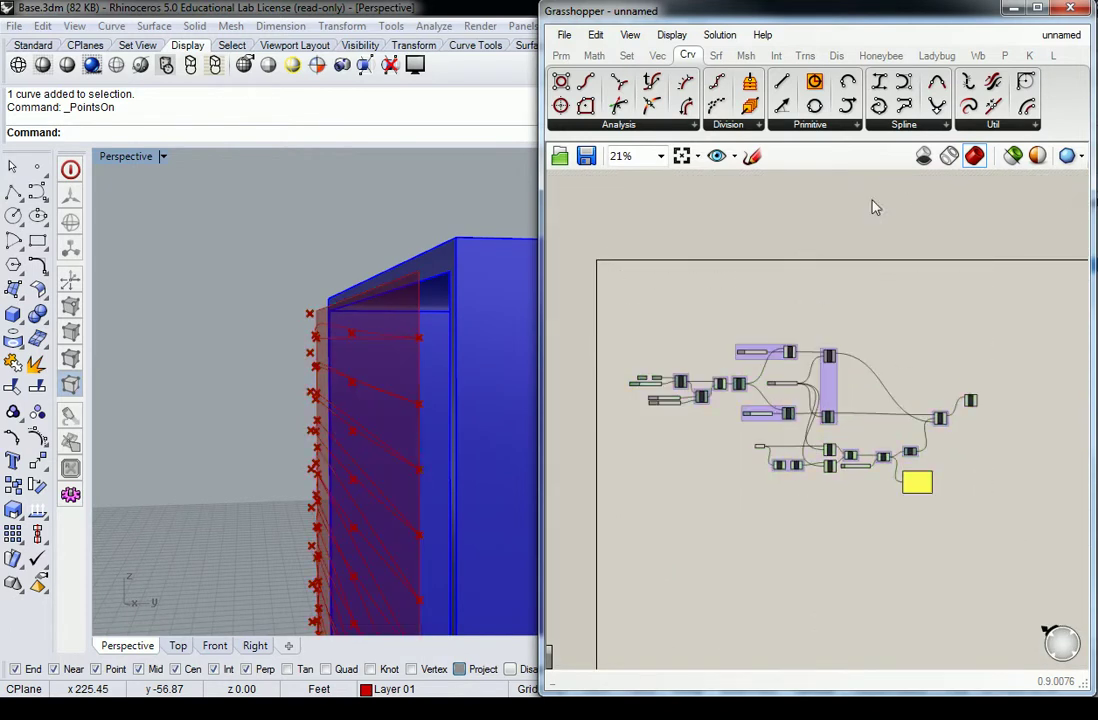
- Add a Ruled Surface component above Nurbs Curve and connect the Nurbs curve output C to its input B
click(716, 56)
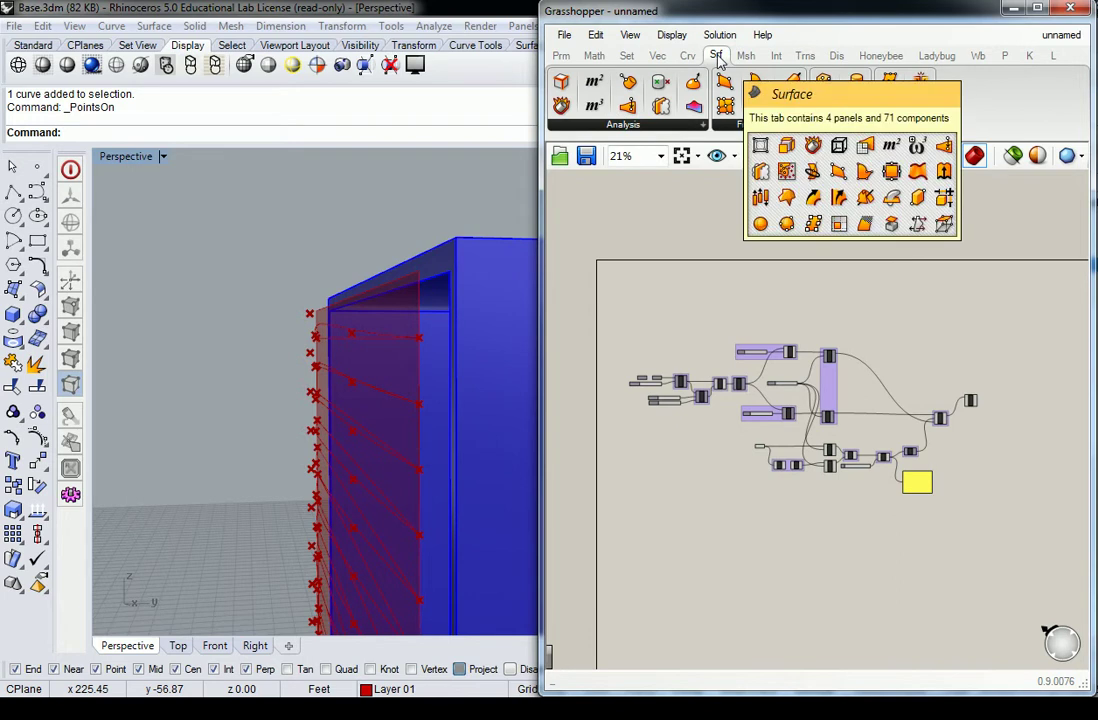
click(800, 125)
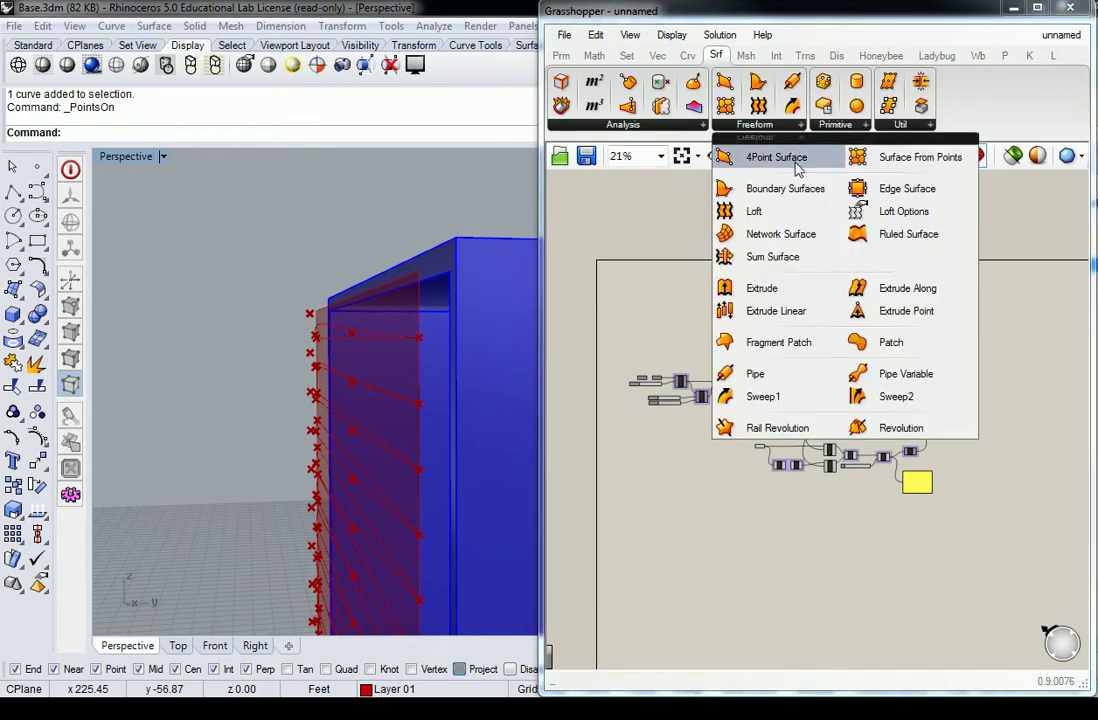
click(908, 234)
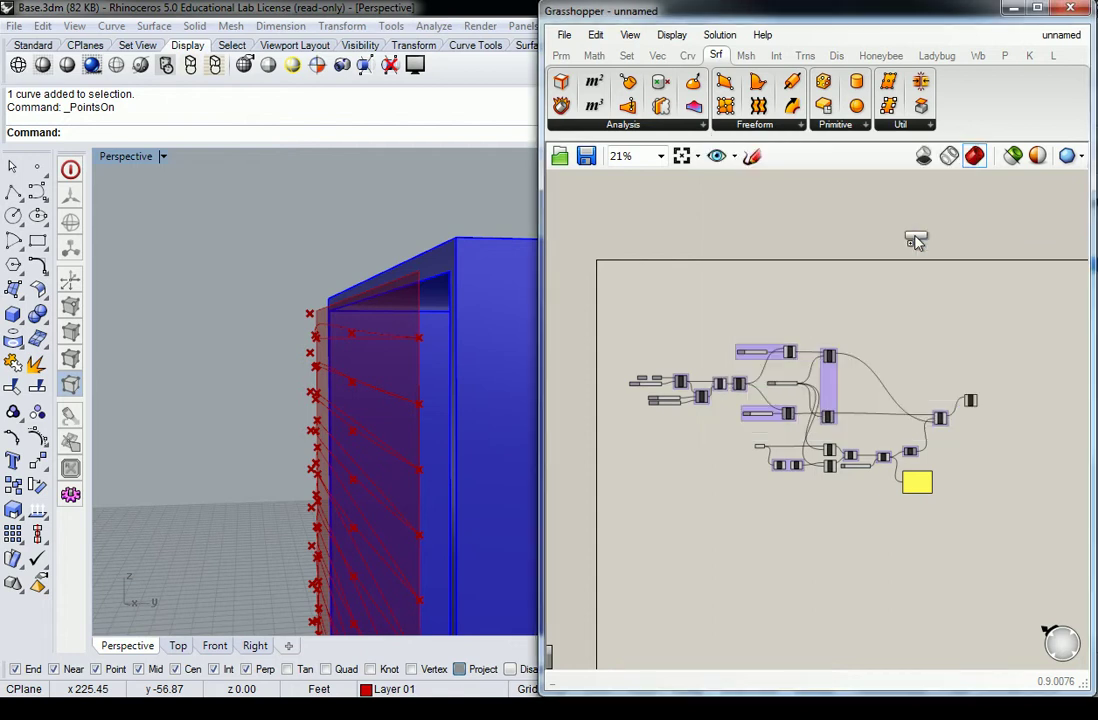
scroll(1019, 385, up, 3)
click(935, 375)
scroll(950, 375, up, 4)
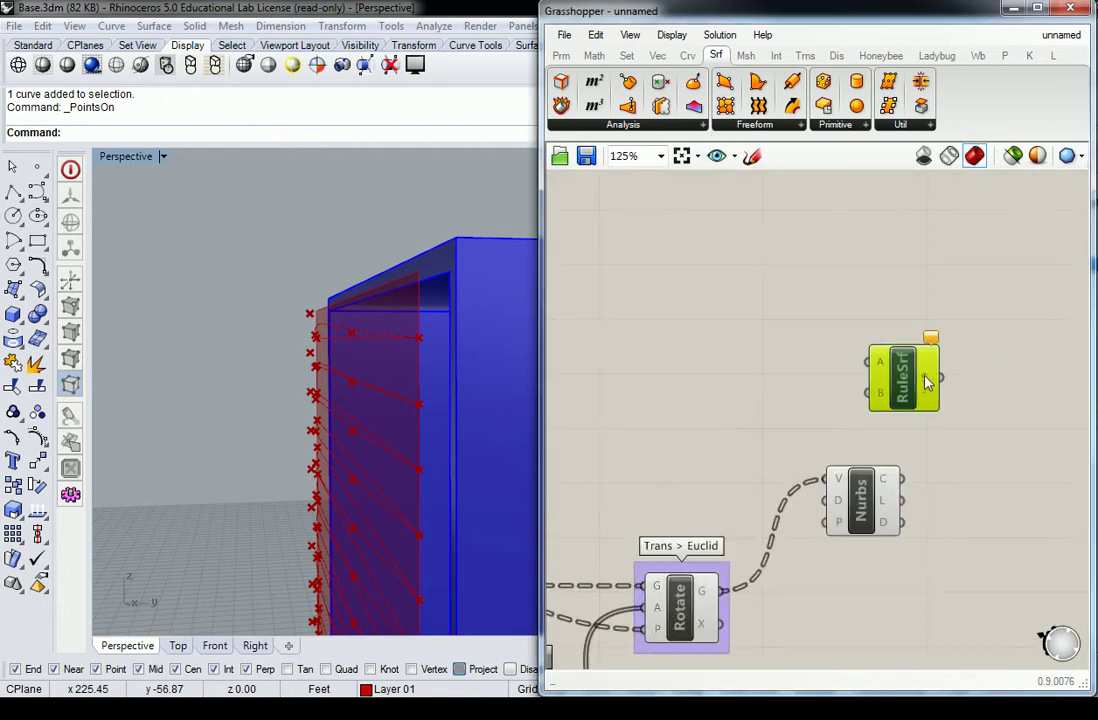
drag(919, 379, 1026, 372)
click(947, 373)
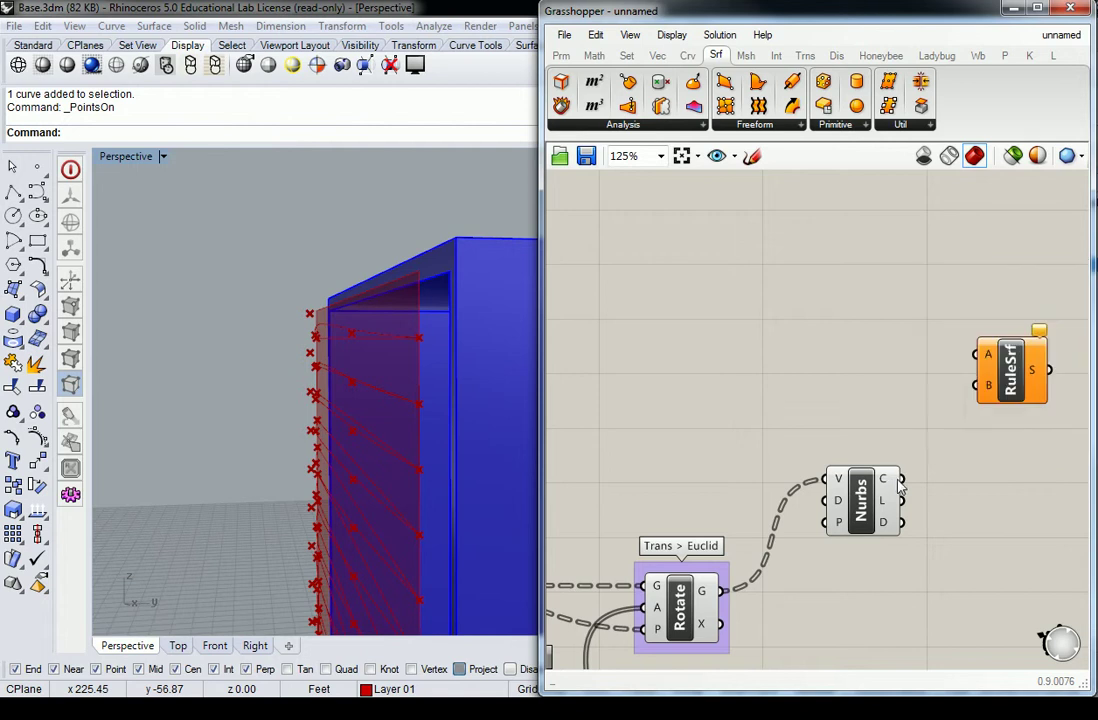
drag(899, 479, 975, 385)
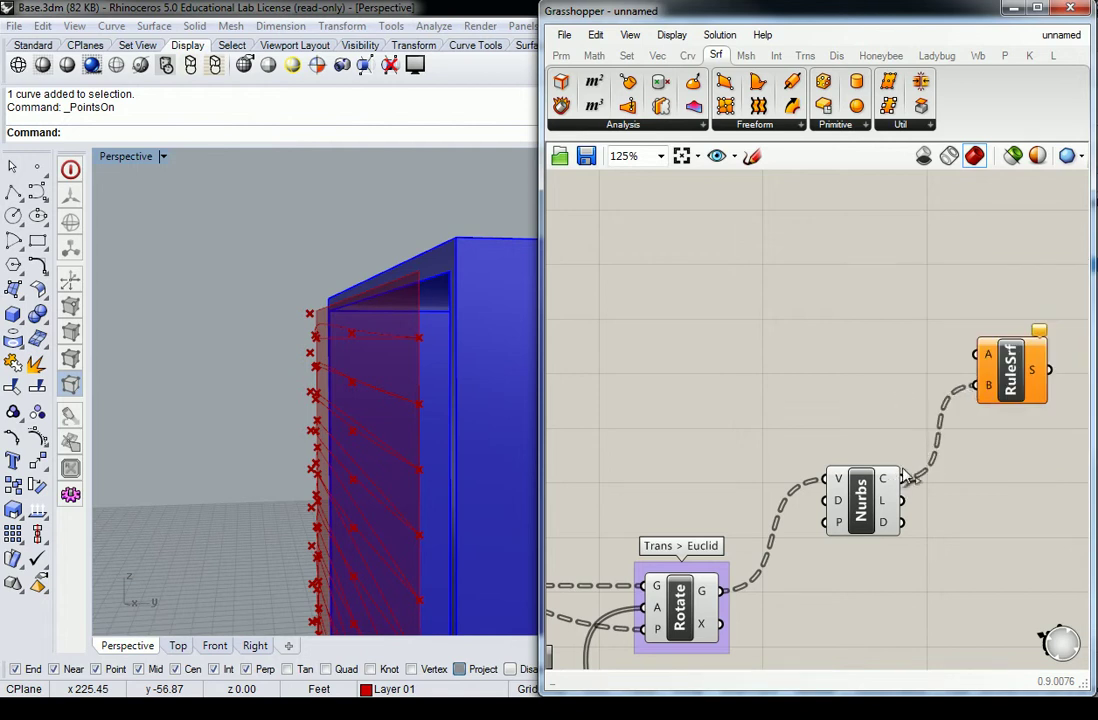
- Move PFrames lower and Ruled Surface higher to clear a wire path from the Top Edge item
scroll(905, 478, down, 4)
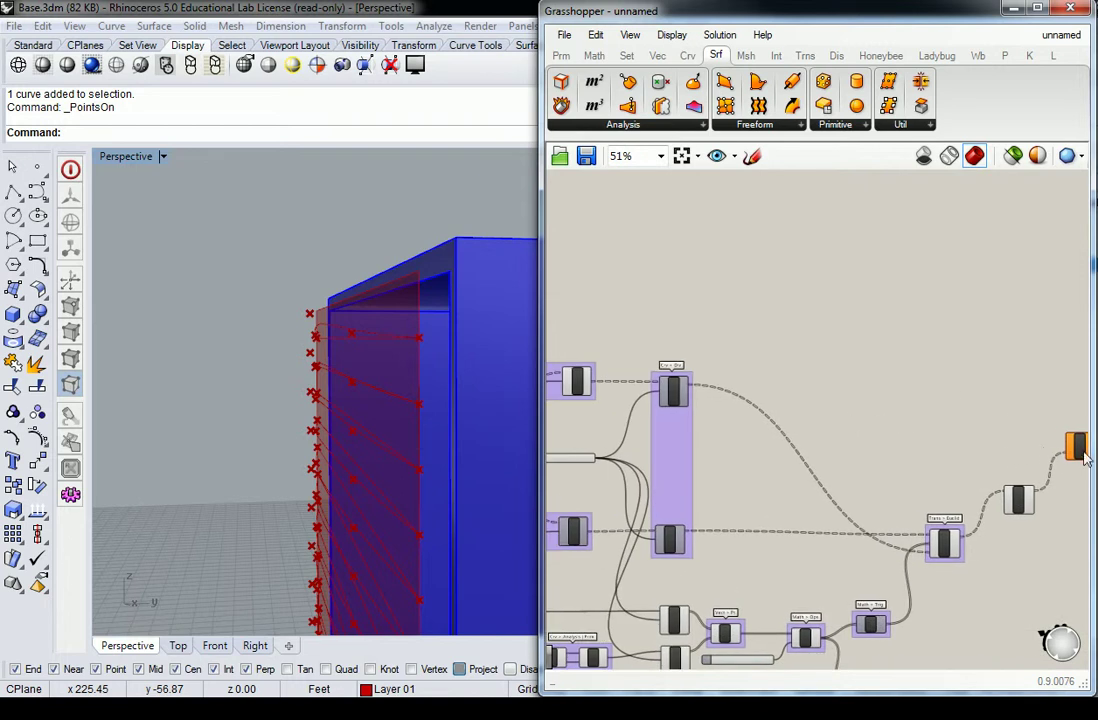
right_drag(579, 385, 705, 420)
click(637, 397)
scroll(637, 397, down, 2)
scroll(729, 393, up, 2)
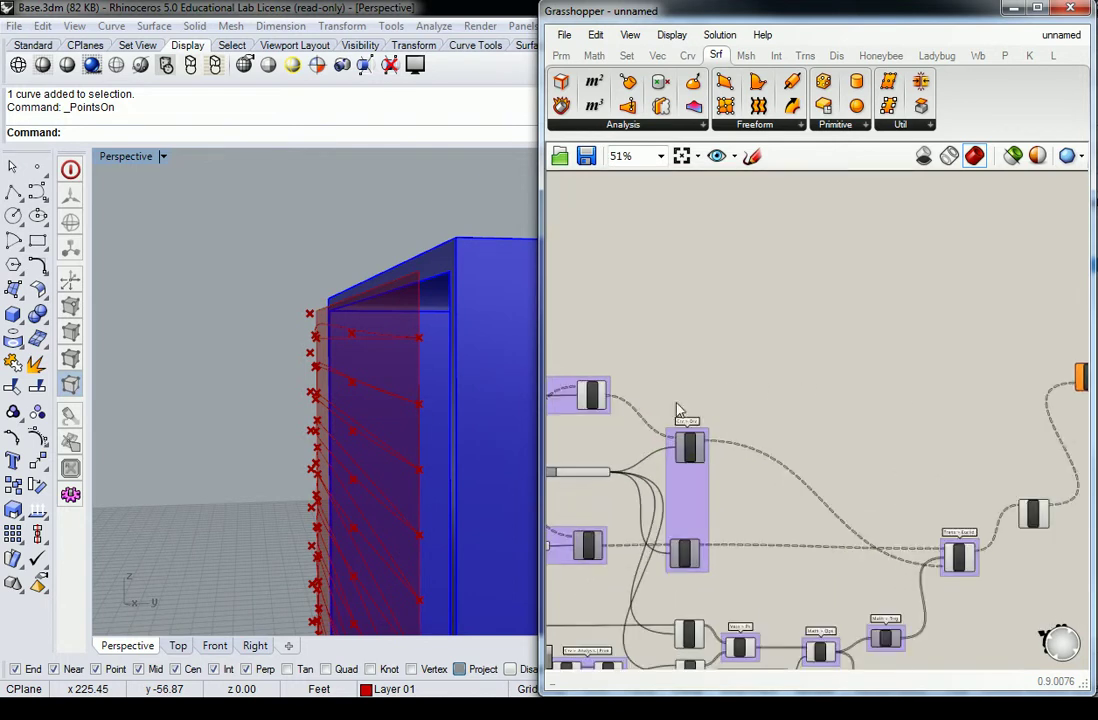
scroll(604, 388, up, 2)
- Connect the Top Edge List Item output to input A of Ruled Surface and inspect the surfaces in the viewport
drag(607, 399, 1040, 350)
scroll(865, 355, down, 2)
scroll(1030, 360, down, 2)
scroll(1041, 355, up, 4)
scroll(1038, 355, up, 1)
click(1040, 350)
click(905, 308)
scroll(905, 308, down, 3)
right_drag(814, 348, 990, 346)
right_drag(375, 316, 360, 341)
click(953, 298)
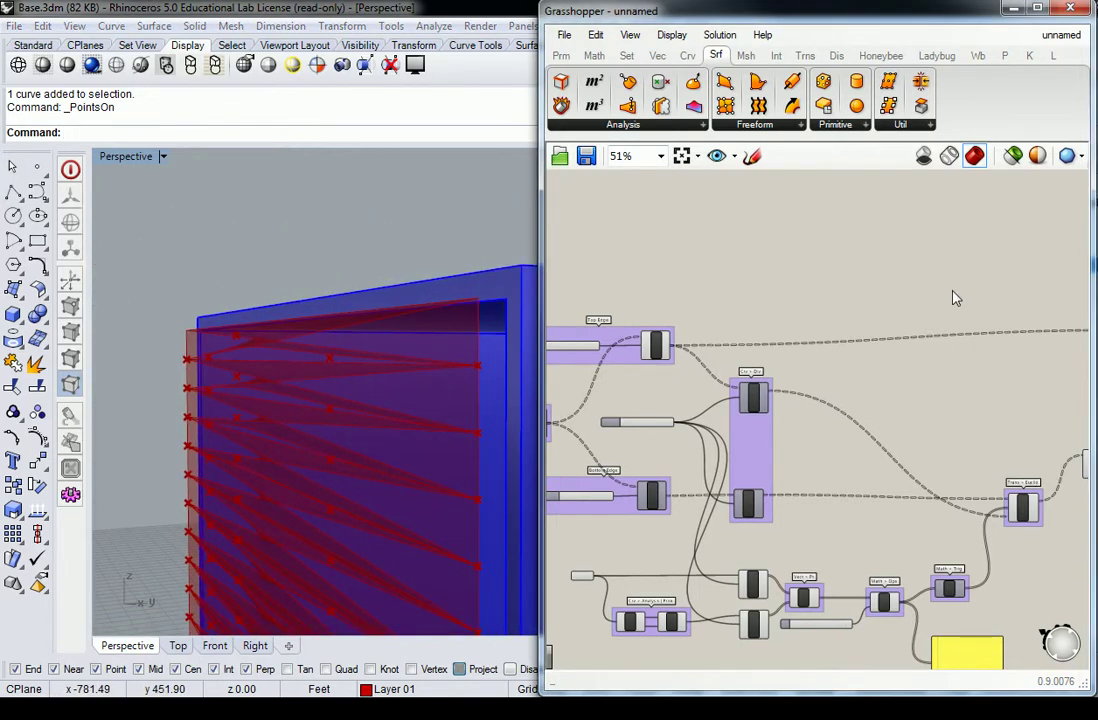
- Move Ruled Surface farther from the Nurbs component, group it and label the group "Srf > Frfm"
right_drag(968, 311, 674, 394)
scroll(697, 394, up, 3)
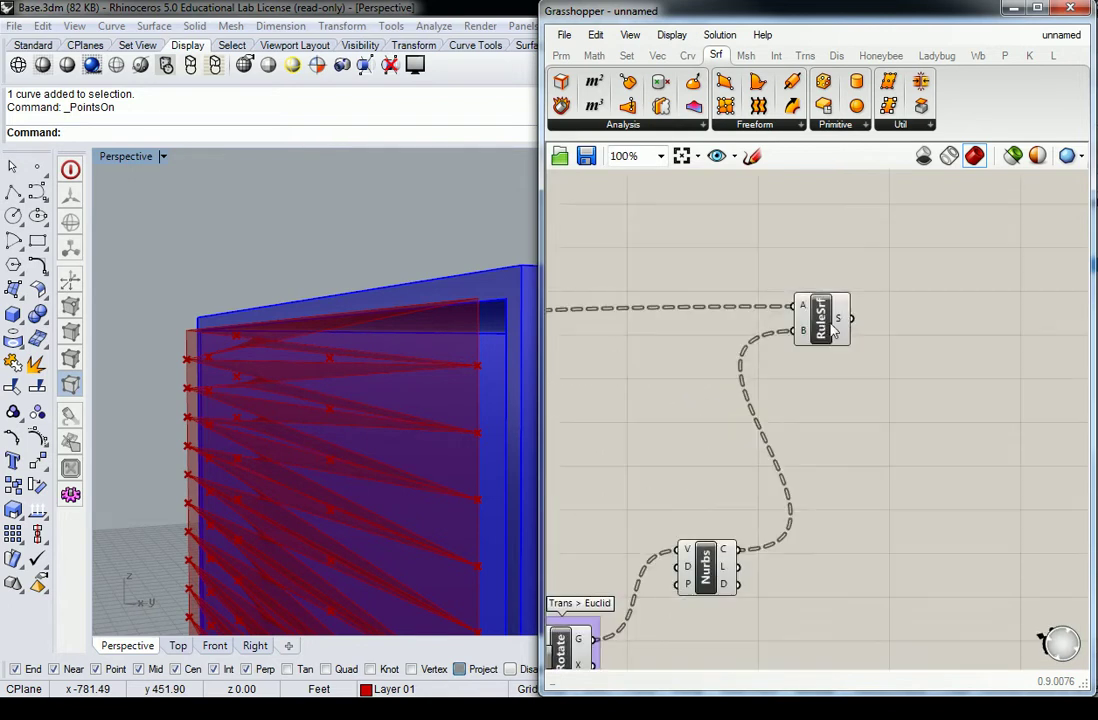
drag(820, 332, 930, 343)
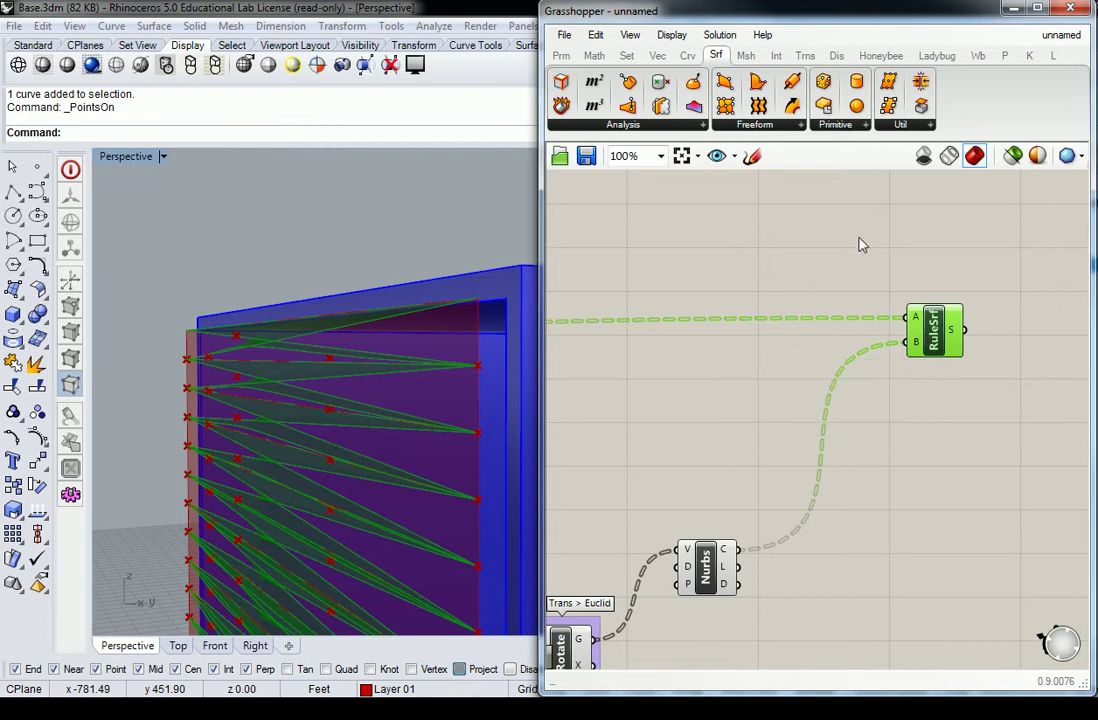
right_drag(885, 259, 882, 252)
key(ctrl+g)
click(899, 224)
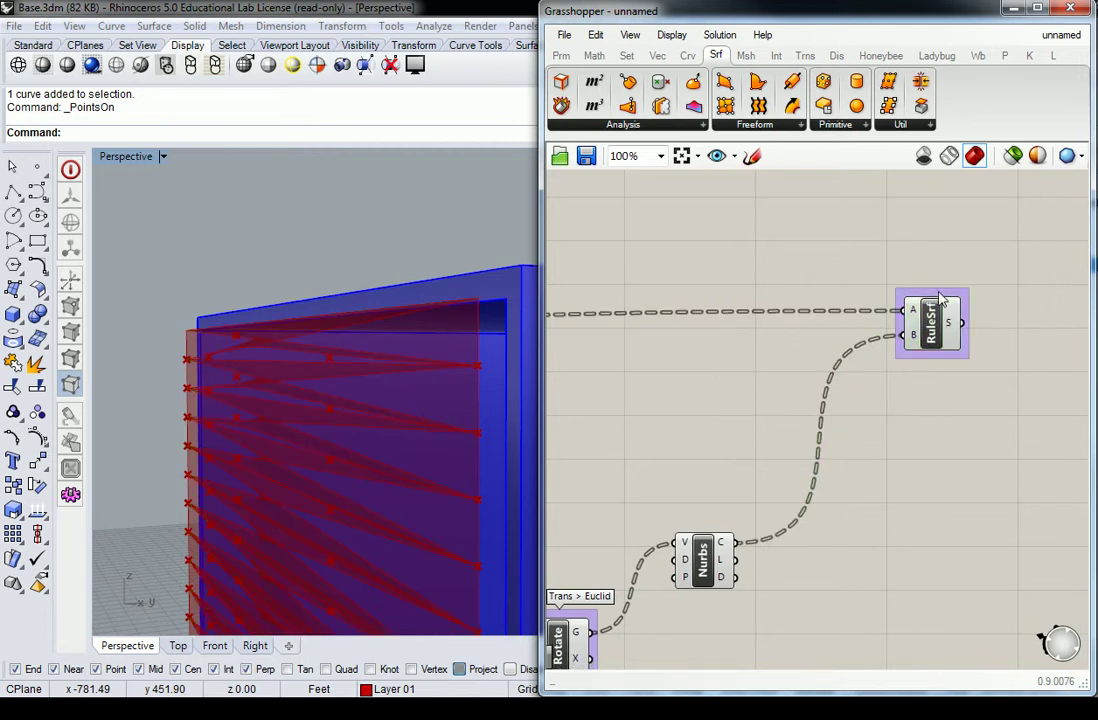
right_click(944, 300)
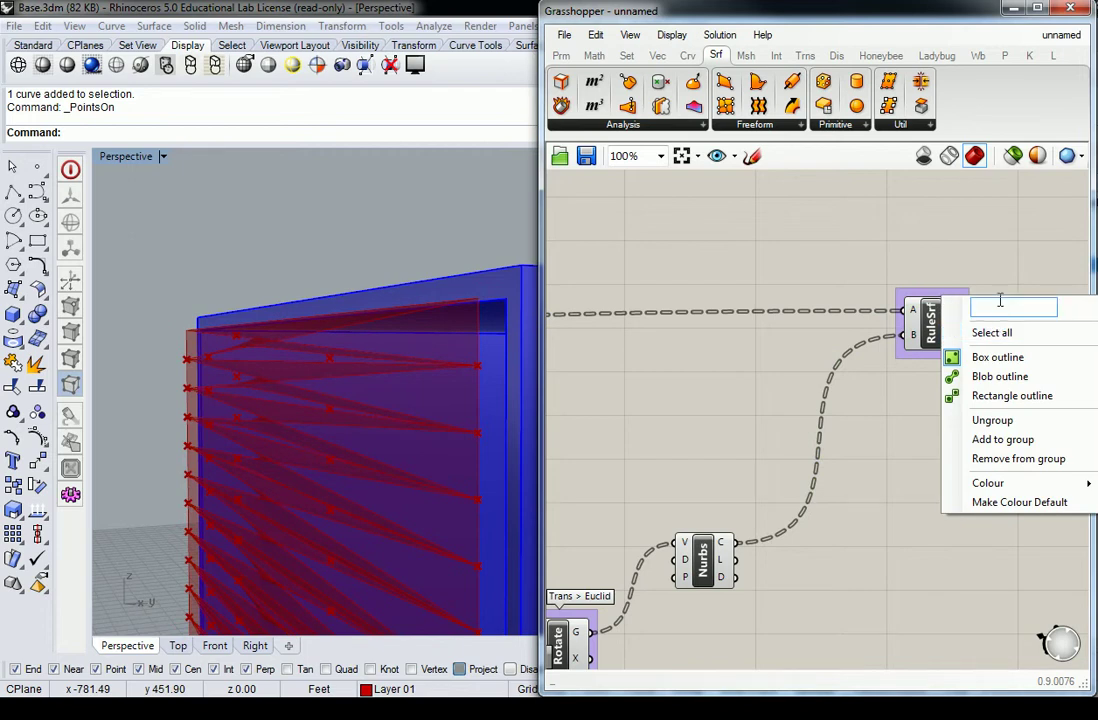
text(Srf > Frfm)
click(771, 229)
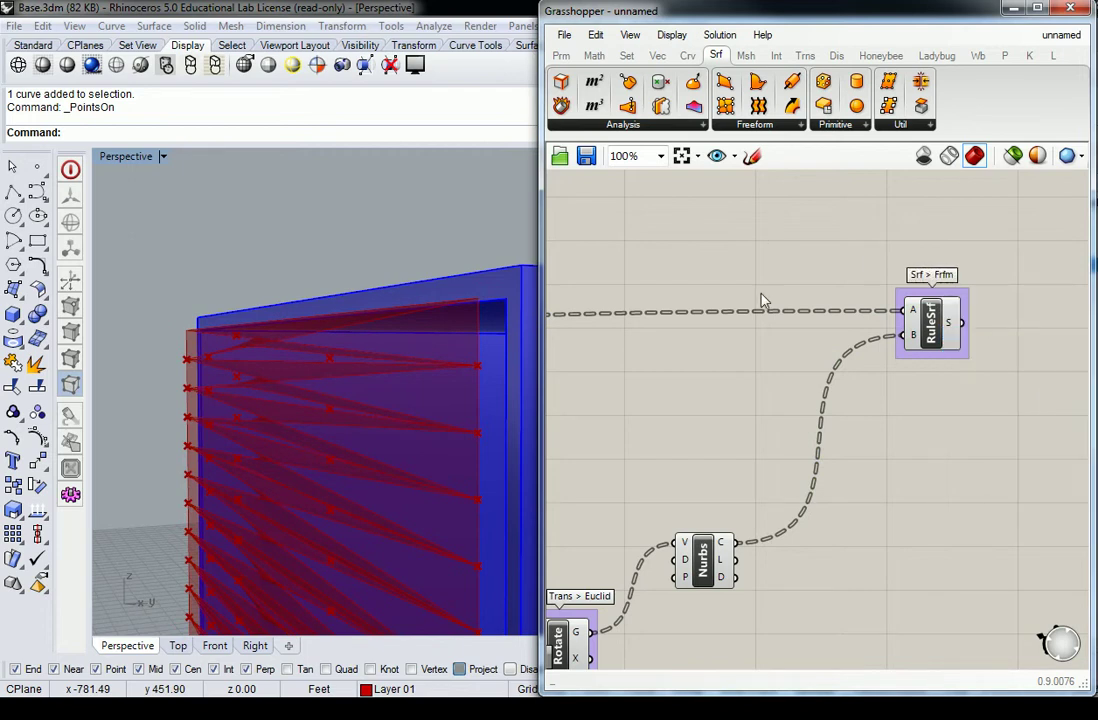
- Group the Nurbs Curve component on its own and label the group "Crv > Spline"
right_drag(745, 316, 780, 337)
click(742, 581)
key(ctrl+g)
click(730, 514)
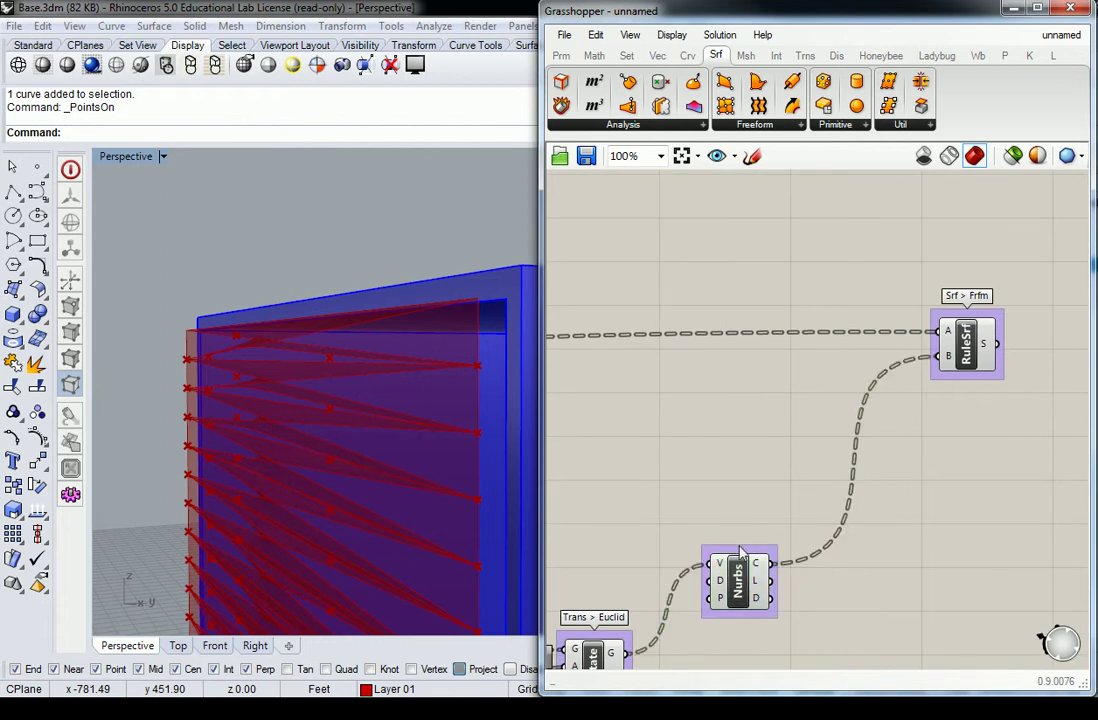
right_click(743, 552)
click(809, 490)
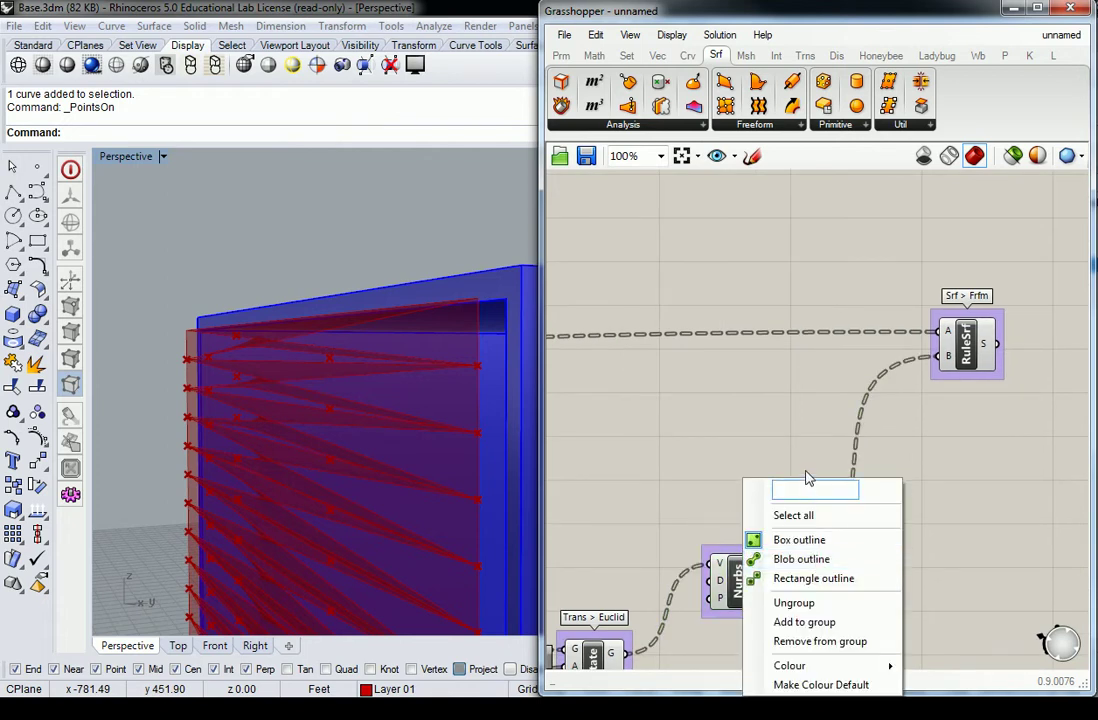
text(Crv >)
key(Return)
click(687, 56)
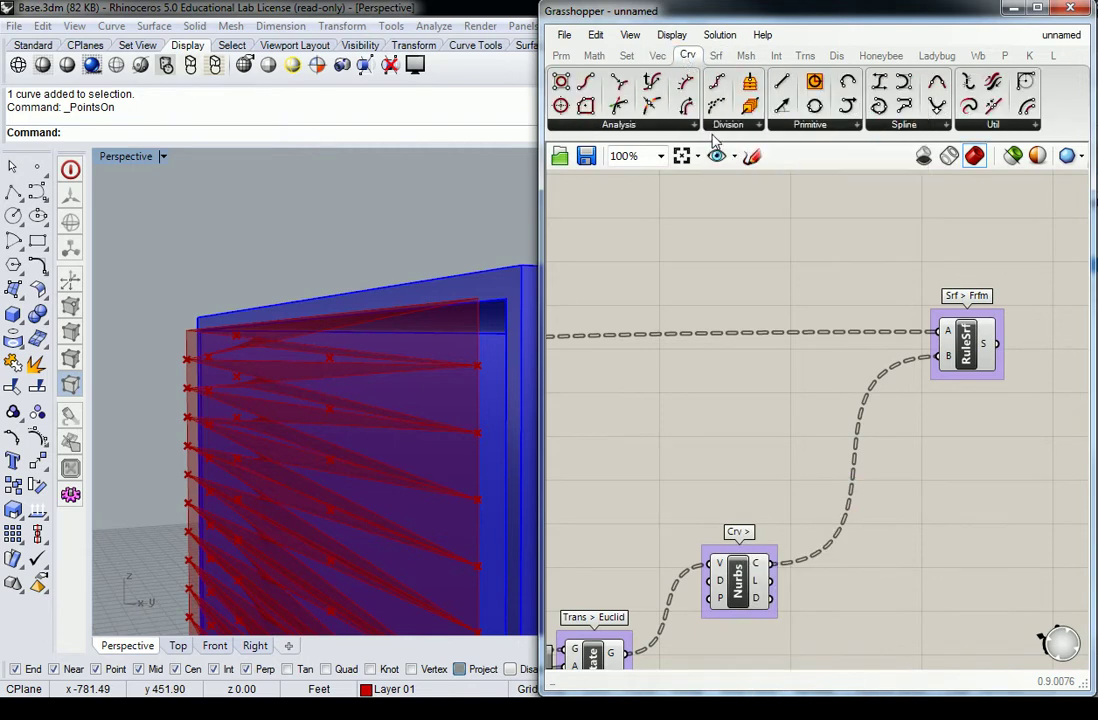
right_click(752, 554)
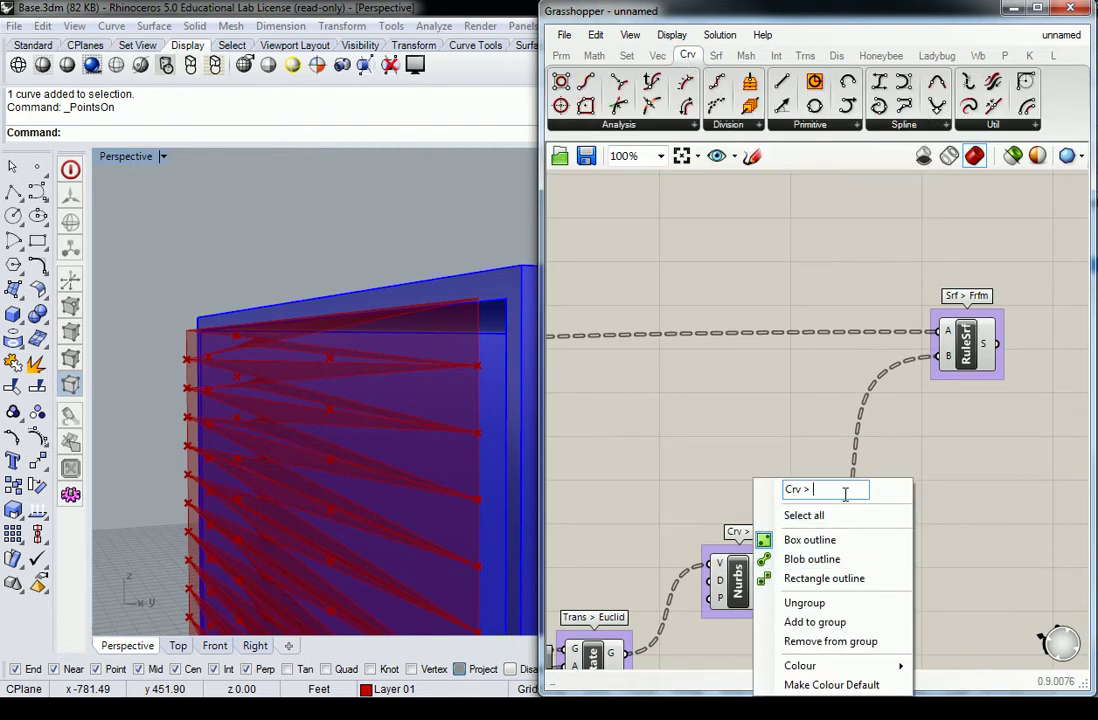
text(Spline)
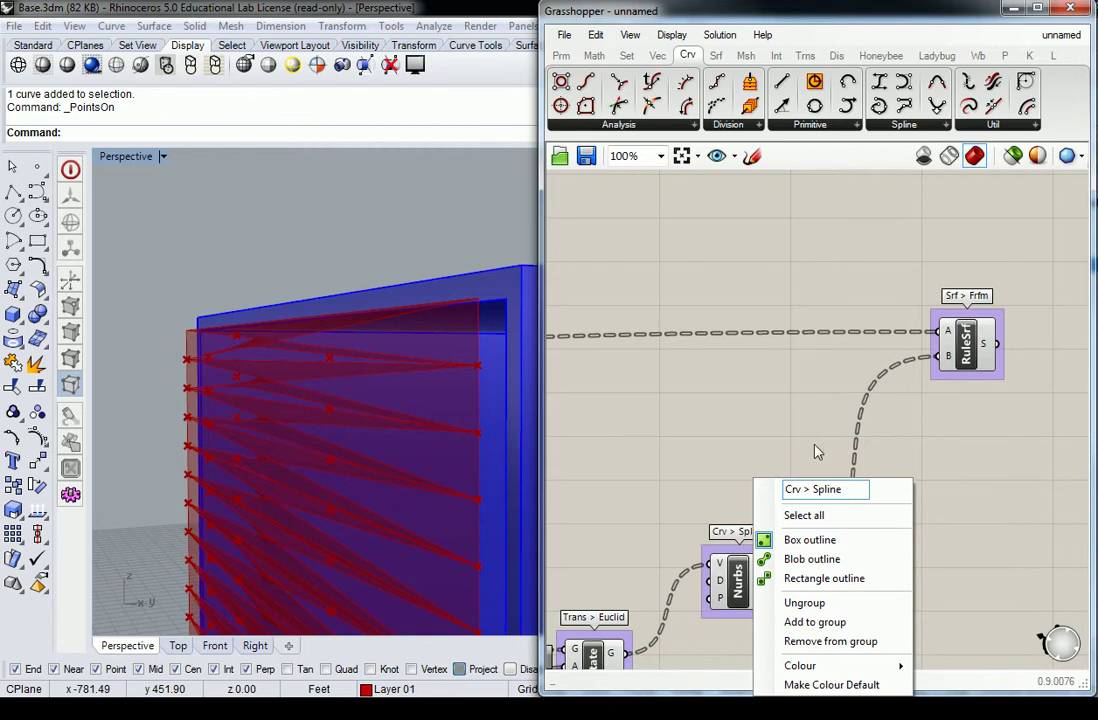
key(Return)
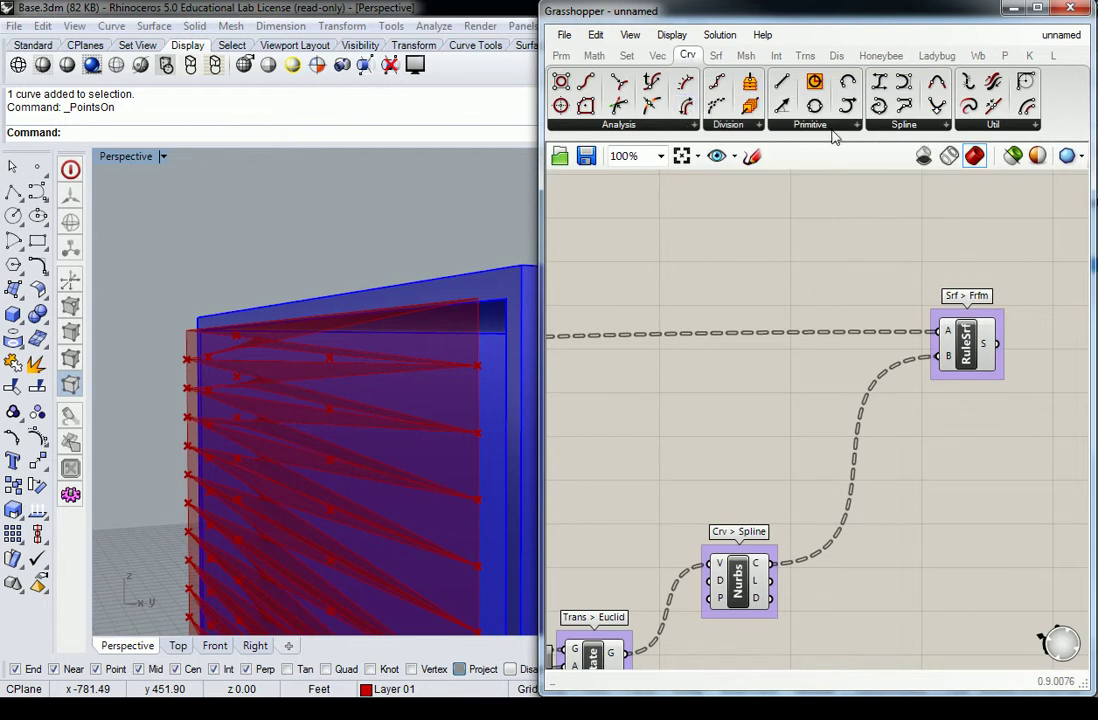
- Move the Nurbs component farther from Rotate to free space between them and check the data structure of its curve output
click(1018, 129)
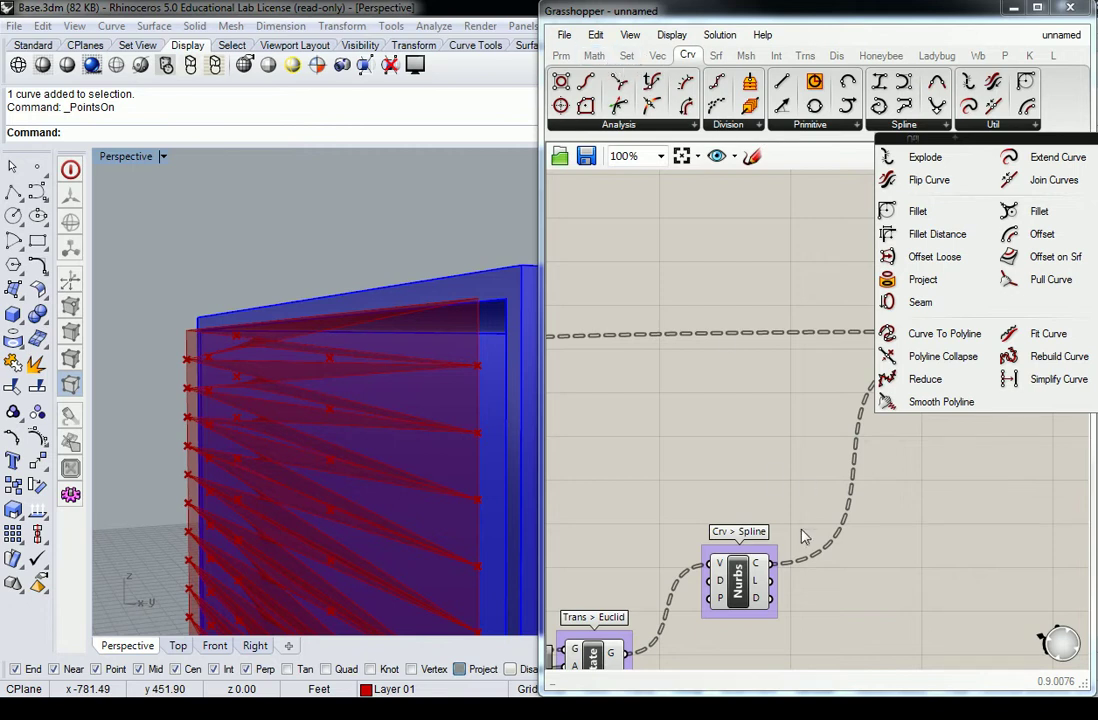
click(736, 494)
right_drag(736, 494, 792, 392)
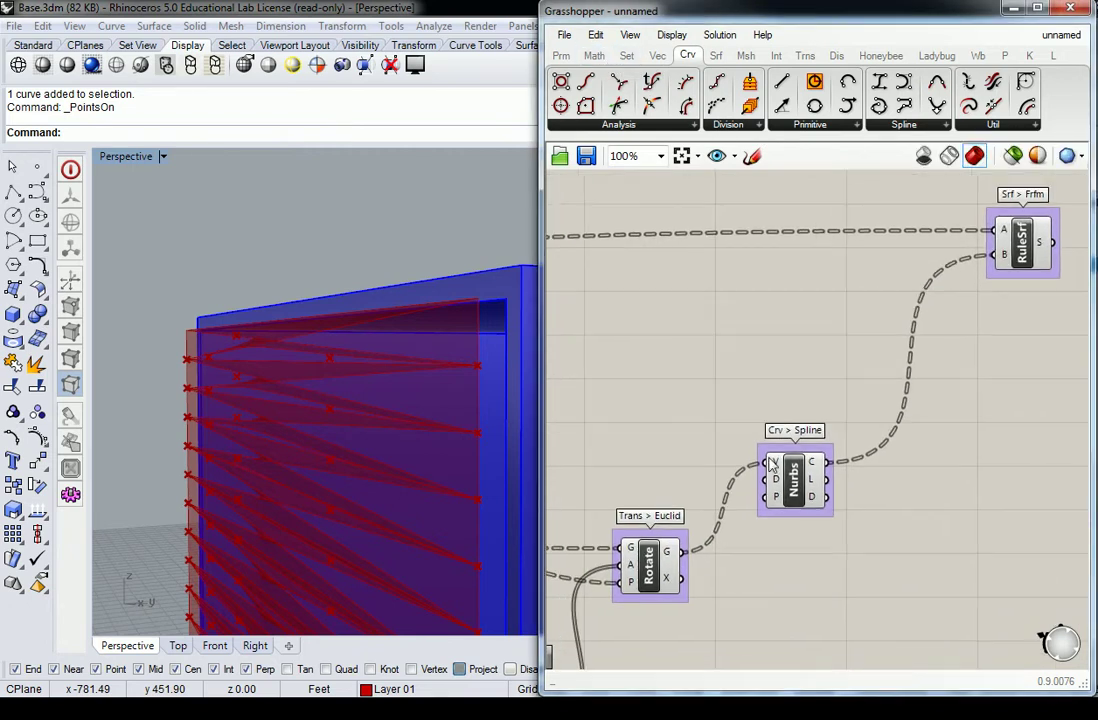
drag(798, 478, 860, 475)
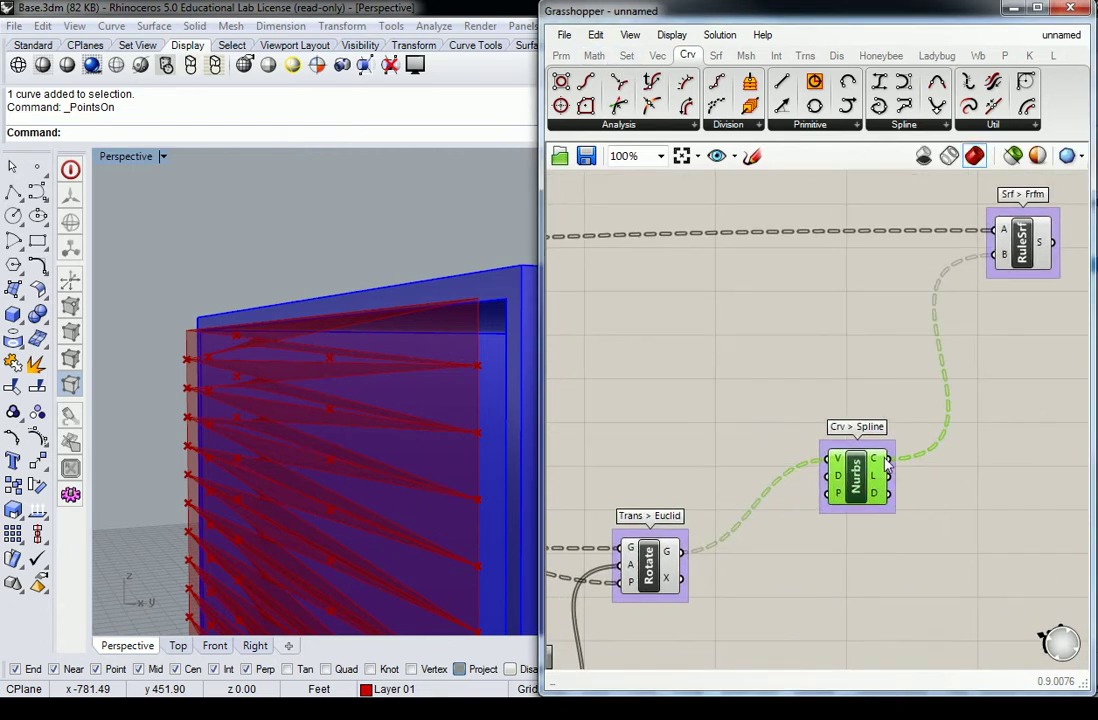
mouse_move(887, 461)
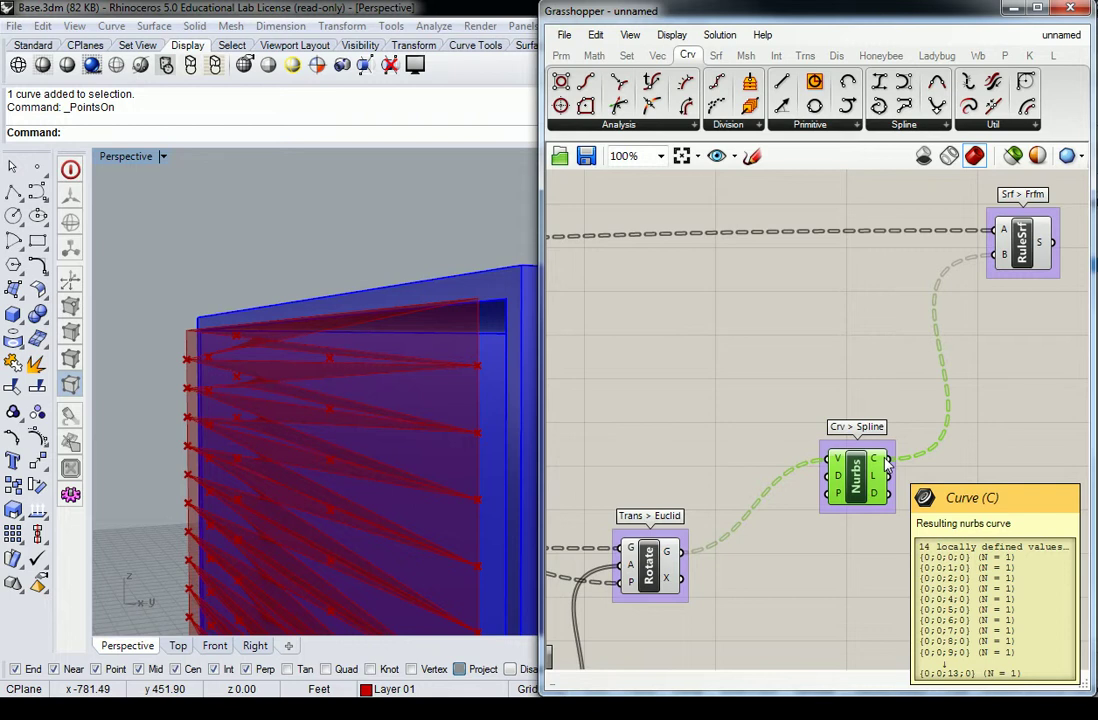
click(785, 354)
- Insert a Reverse List component between the Rotate output G and the Nurbs input V
click(626, 55)
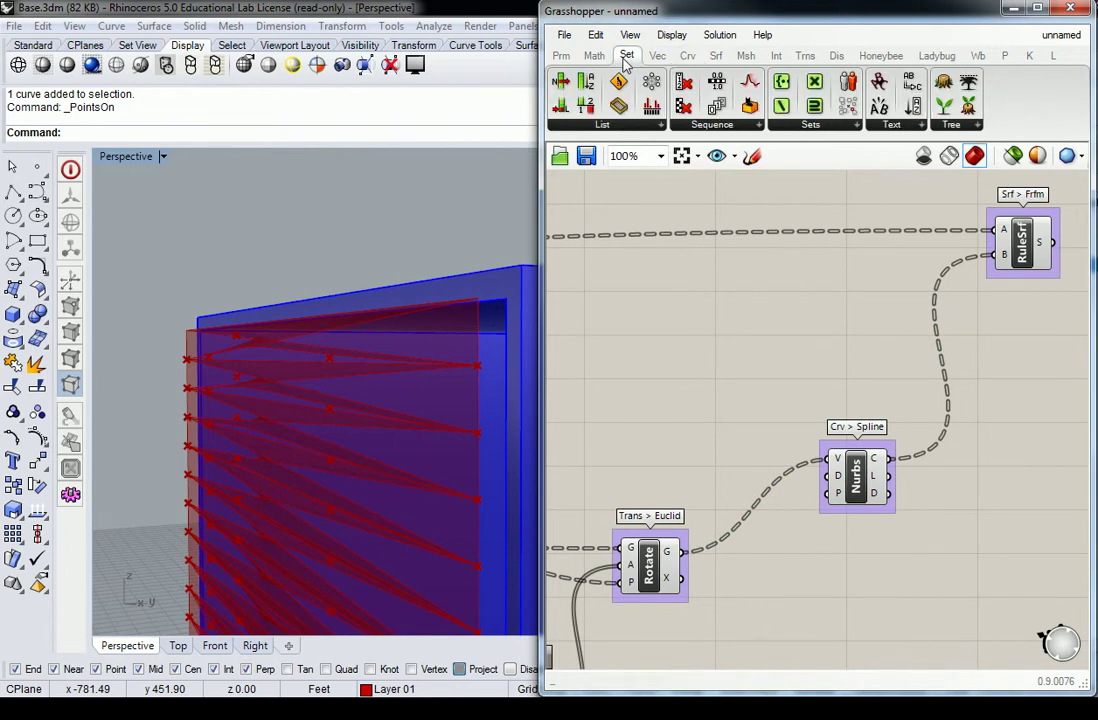
click(648, 125)
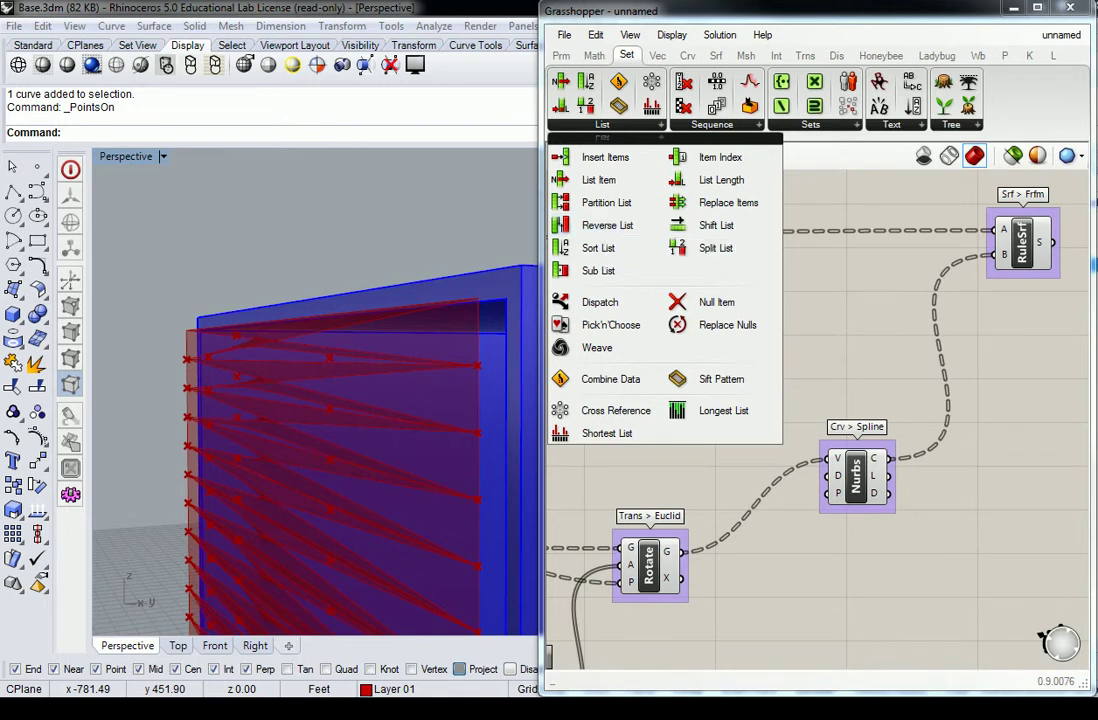
mouse_move(846, 464)
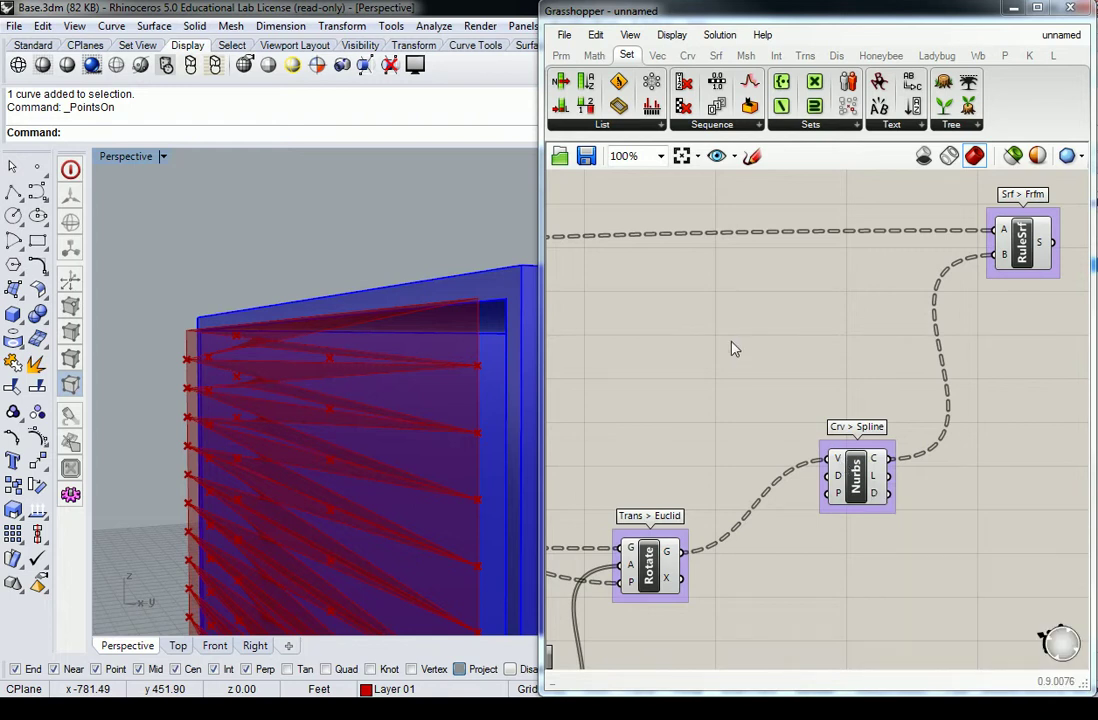
click(620, 124)
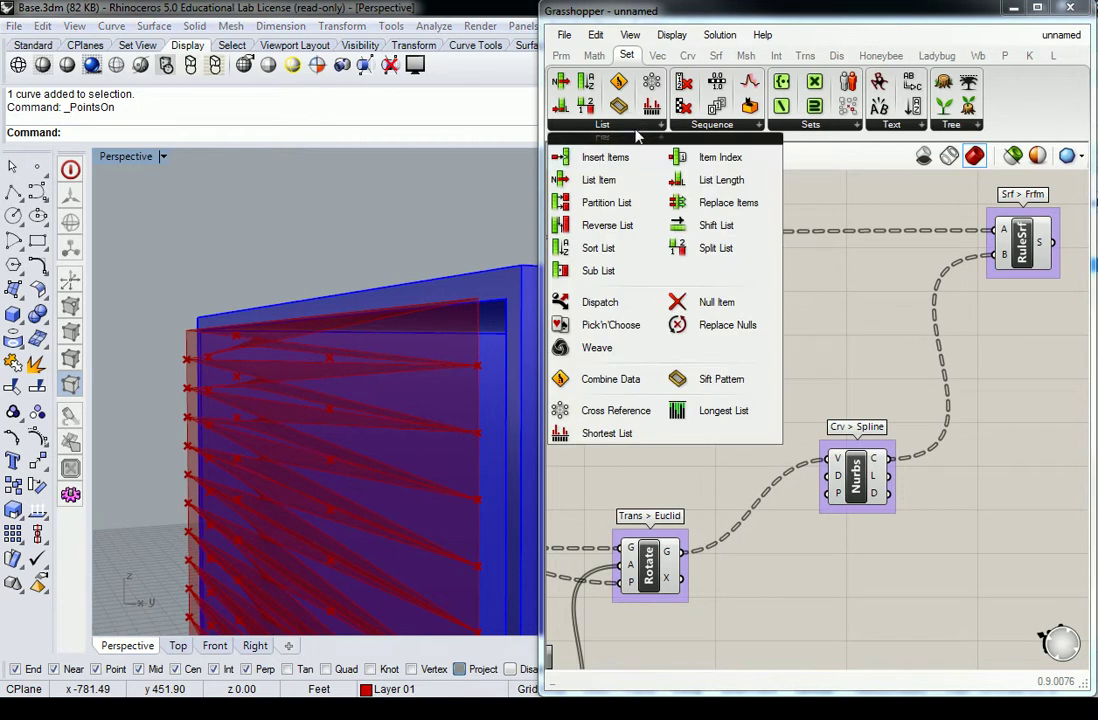
drag(625, 225, 753, 512)
drag(681, 551, 826, 459)
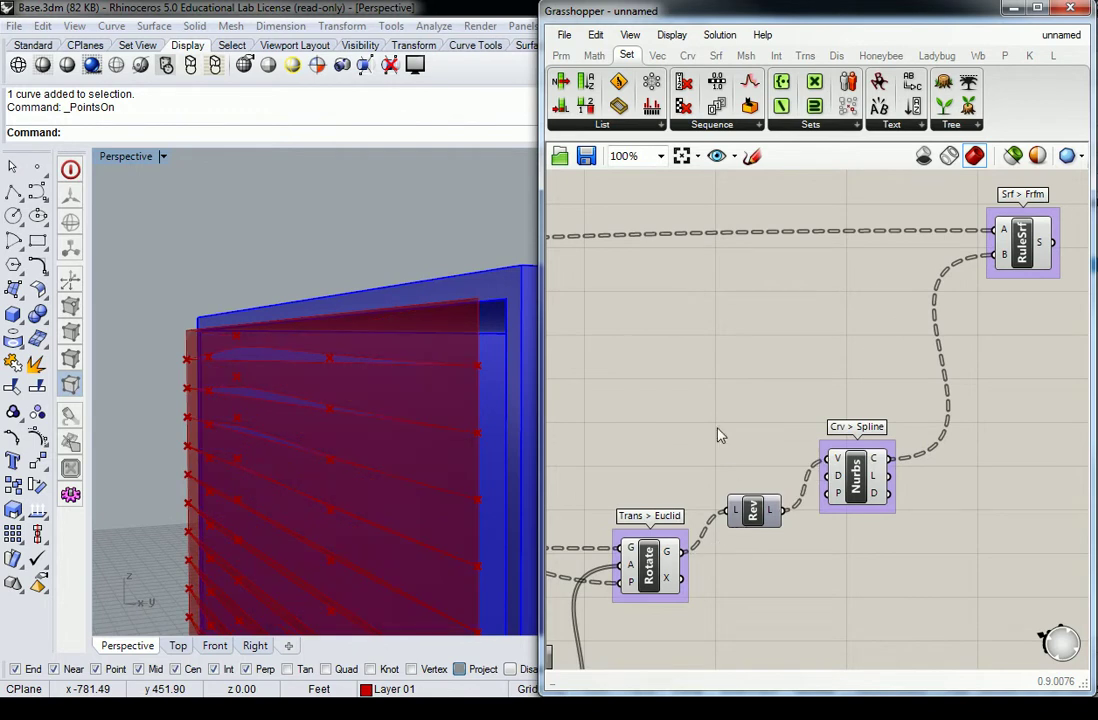
- Lower the slider feeding input B of the Multiplication component to 2 and then 0 while checking the surfaces from several angles
right_drag(409, 345, 385, 371)
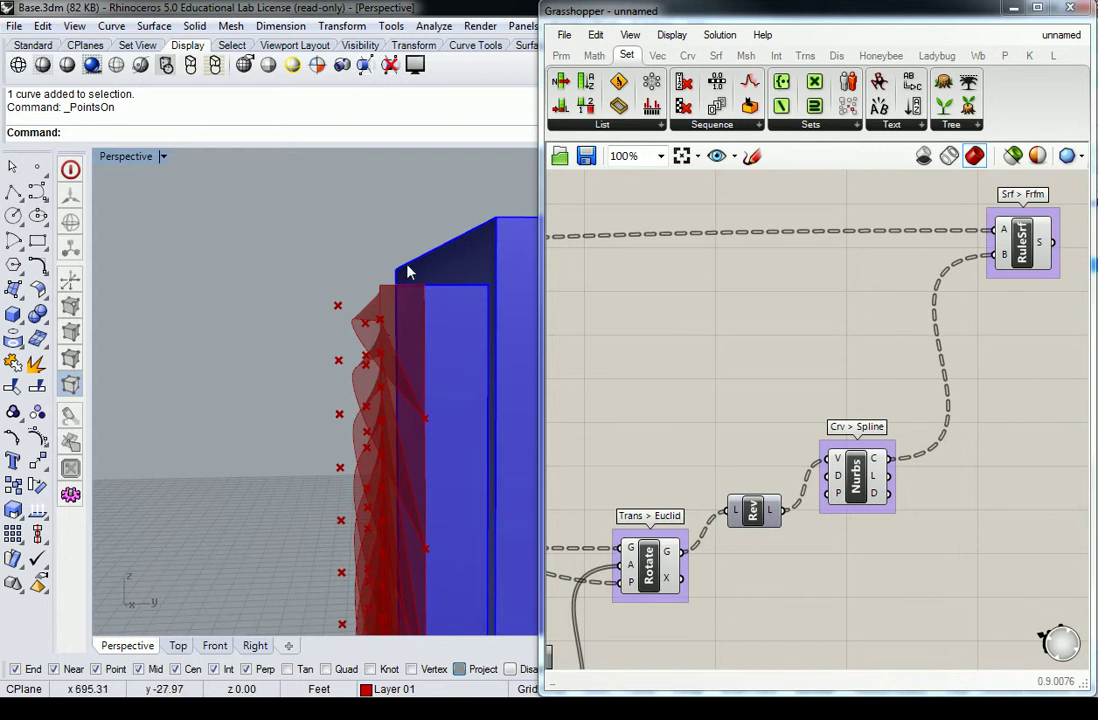
scroll(826, 321, down, 5)
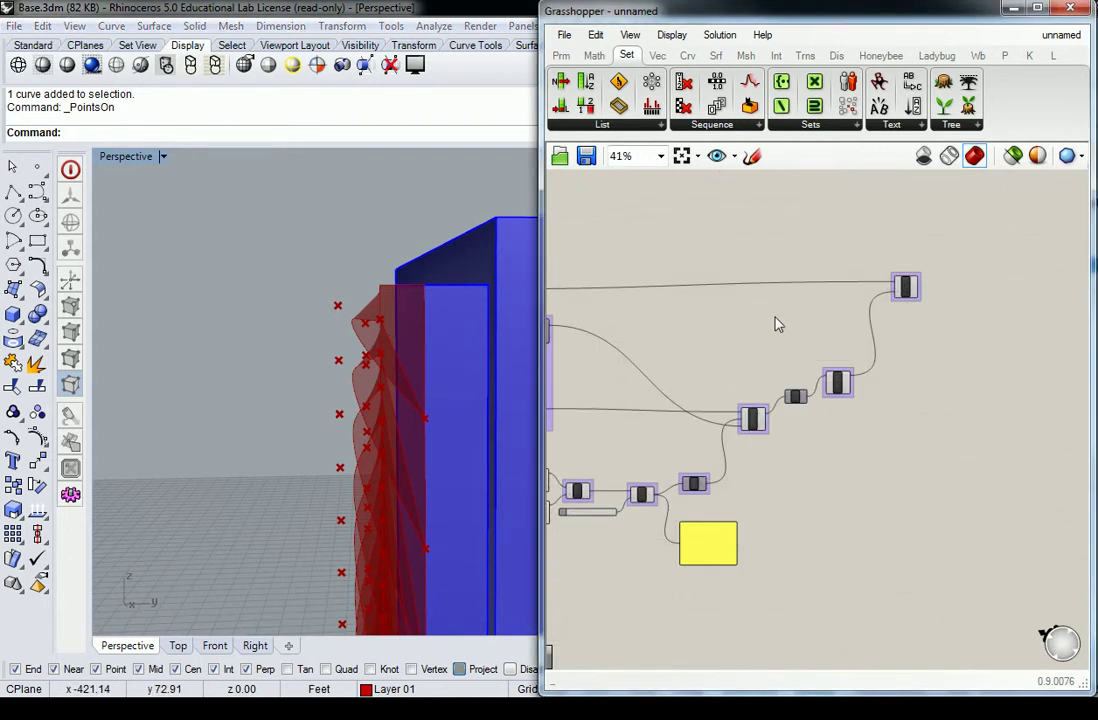
right_drag(708, 353, 790, 358)
scroll(764, 449, up, 5)
right_drag(416, 397, 368, 390)
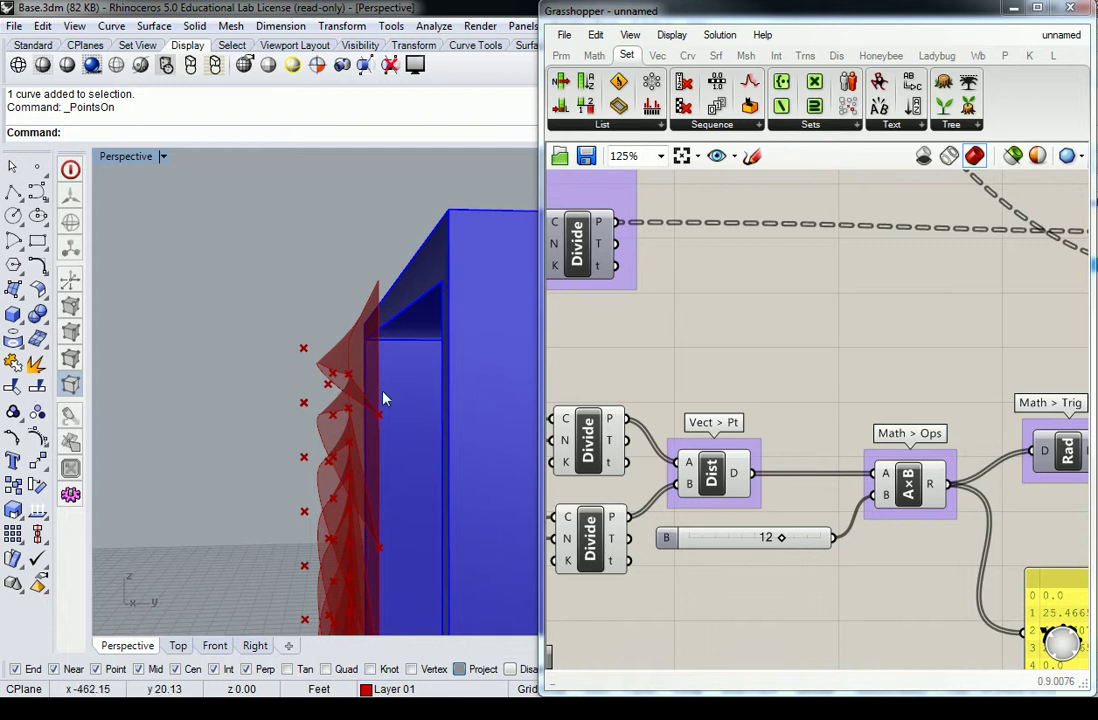
drag(781, 540, 704, 538)
right_drag(401, 481, 429, 441)
scroll(400, 448, up, 3)
shift+right_drag(326, 480, 390, 400)
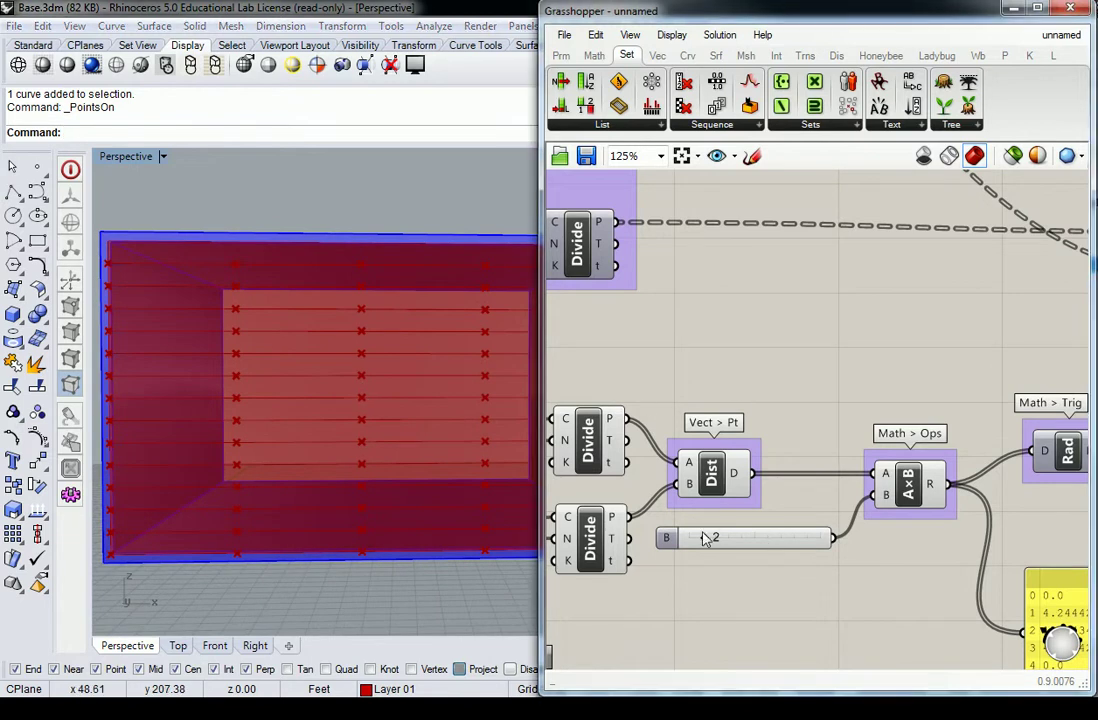
drag(703, 539, 683, 541)
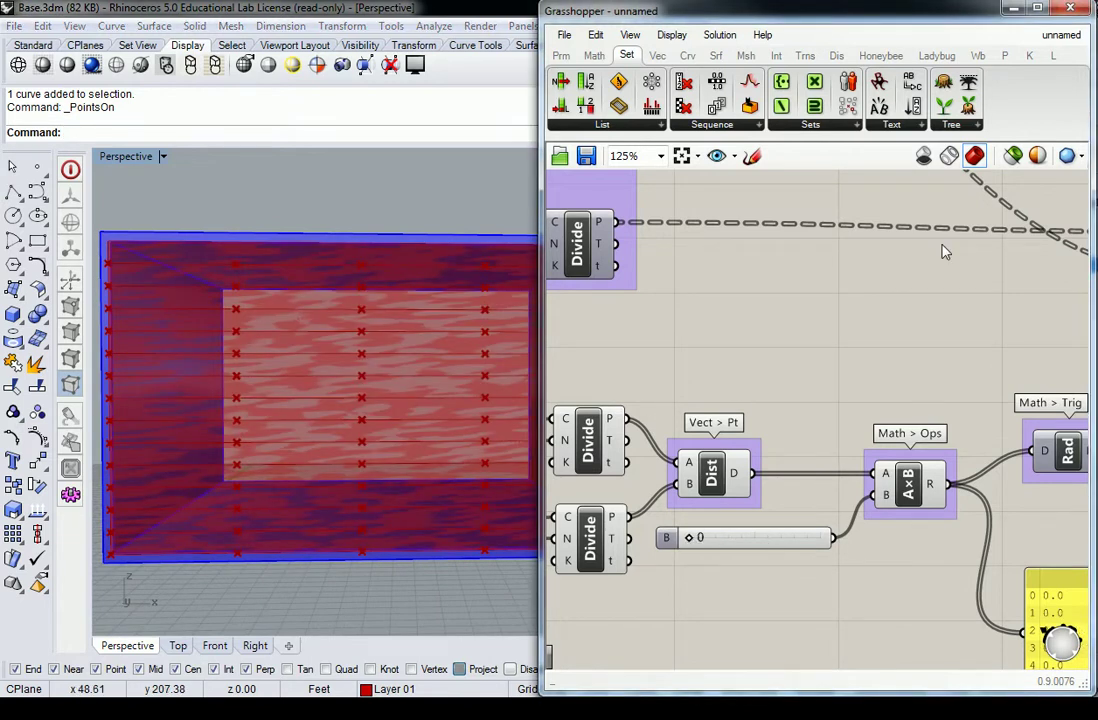
- Turn off the preview of every component except the final Ruled Surface
scroll(804, 270, down, 8)
drag(985, 260, 665, 458)
middle_click(710, 333)
click(755, 318)
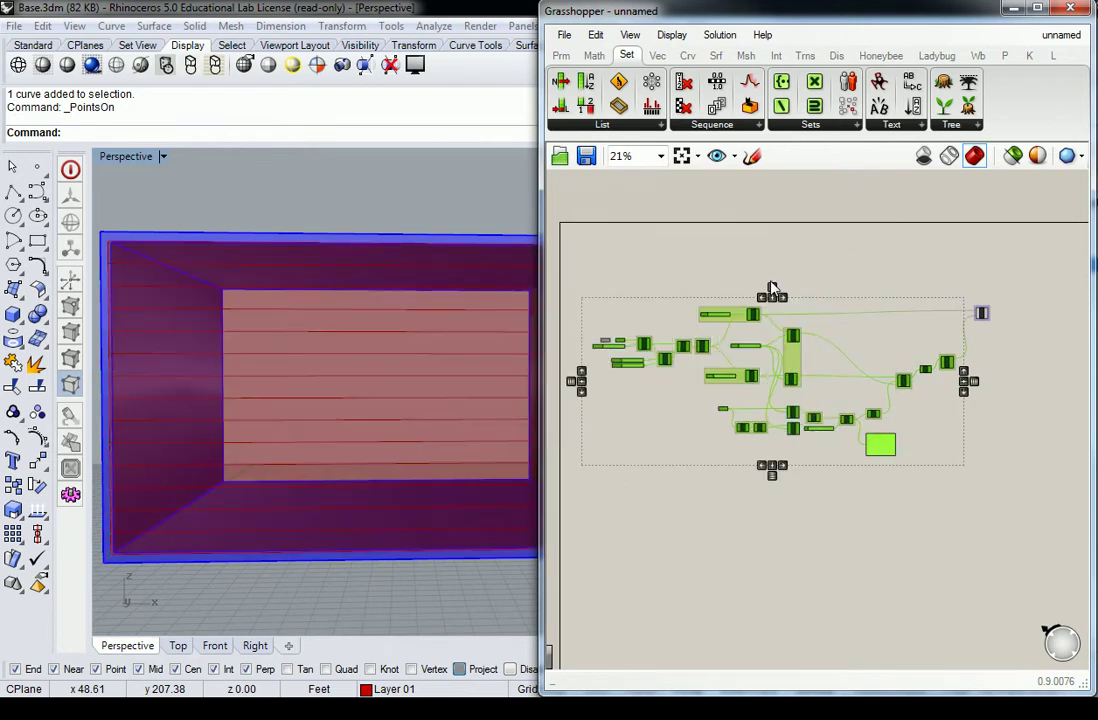
click(805, 265)
- Set the Multiplication slider to 17 and check the louver surfaces and the multiplied angles in the panel
scroll(805, 455, up, 4)
scroll(812, 440, up, 5)
drag(703, 441, 925, 436)
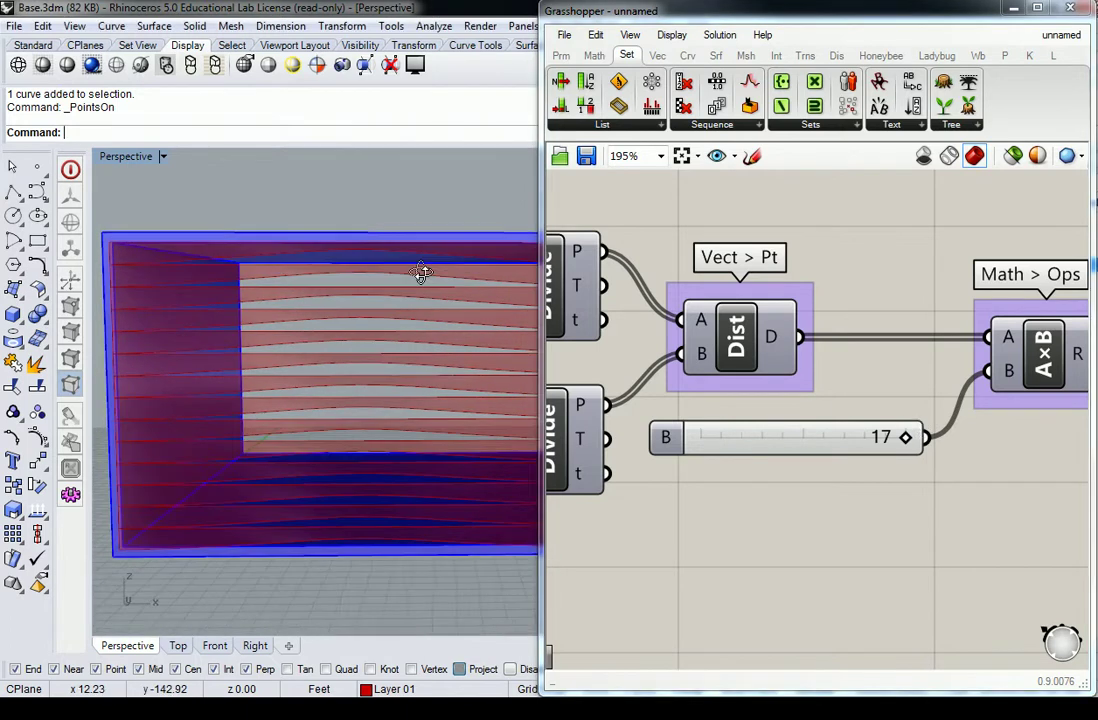
scroll(892, 377, down, 3)
right_drag(1017, 466, 949, 465)
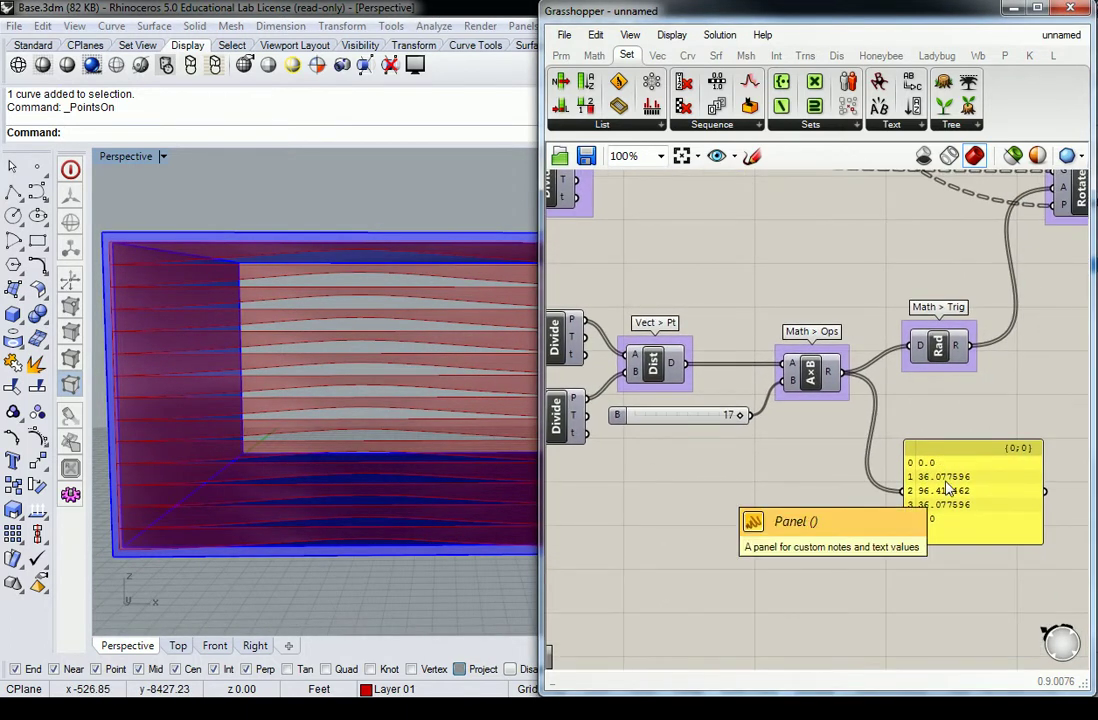
right_drag(728, 285, 596, 402)
right_drag(897, 429, 799, 456)
- Set the maximum of the Multiplication slider to 30
scroll(800, 461, up, 2)
click(630, 440)
double_click(630, 440)
click(722, 490)
text(30)
click(712, 488)
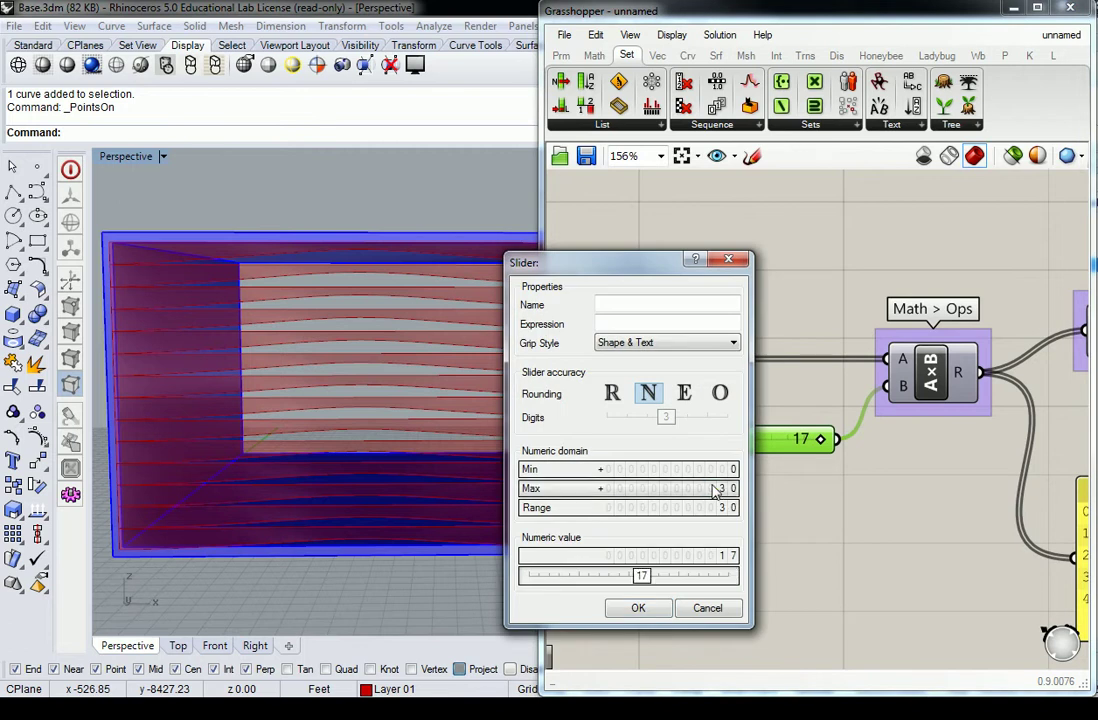
click(638, 607)
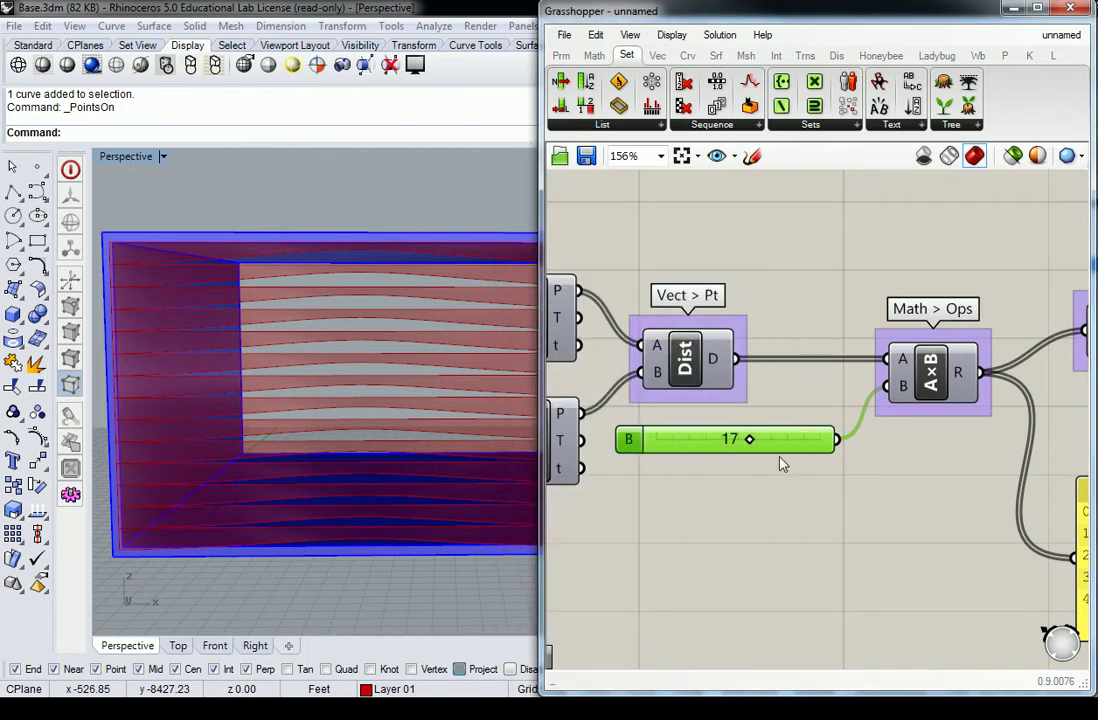
- Increase the Multiplication slider's value within its extended range and inspect the ruled surfaces from the front and the side
right_drag(764, 464, 775, 460)
right_drag(398, 392, 520, 350)
drag(758, 440, 797, 455)
click(909, 521)
scroll(910, 508, down, 5)
right_drag(979, 486, 732, 496)
right_drag(1034, 392, 795, 558)
right_drag(873, 403, 827, 465)
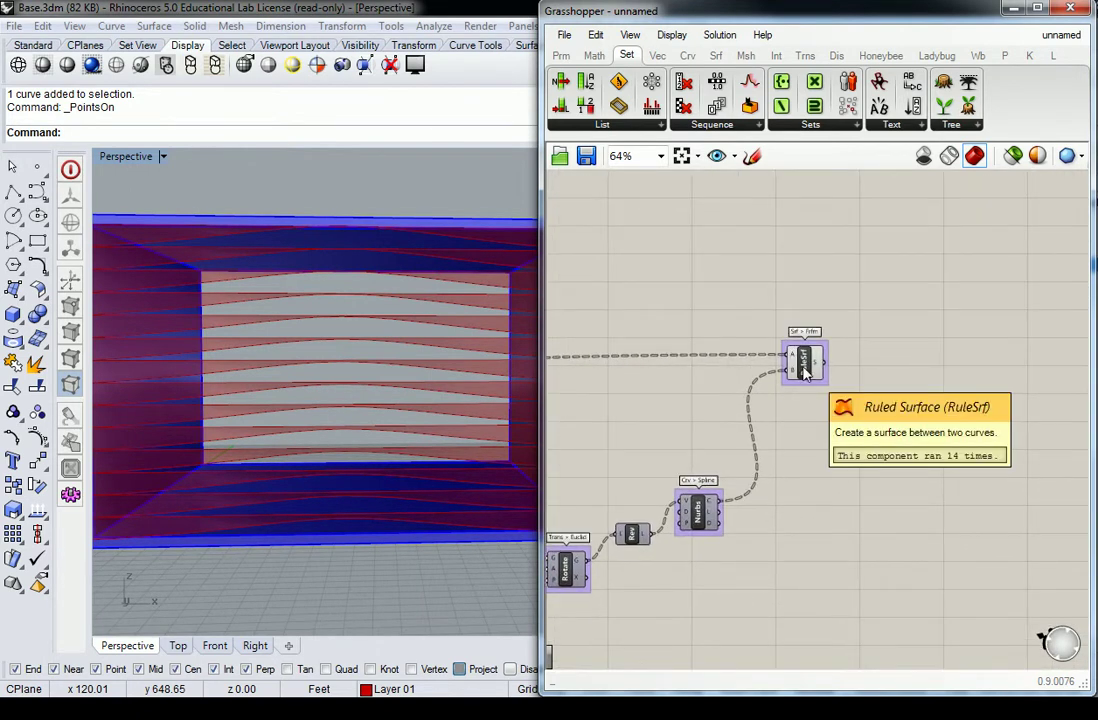
right_drag(300, 290, 468, 417)
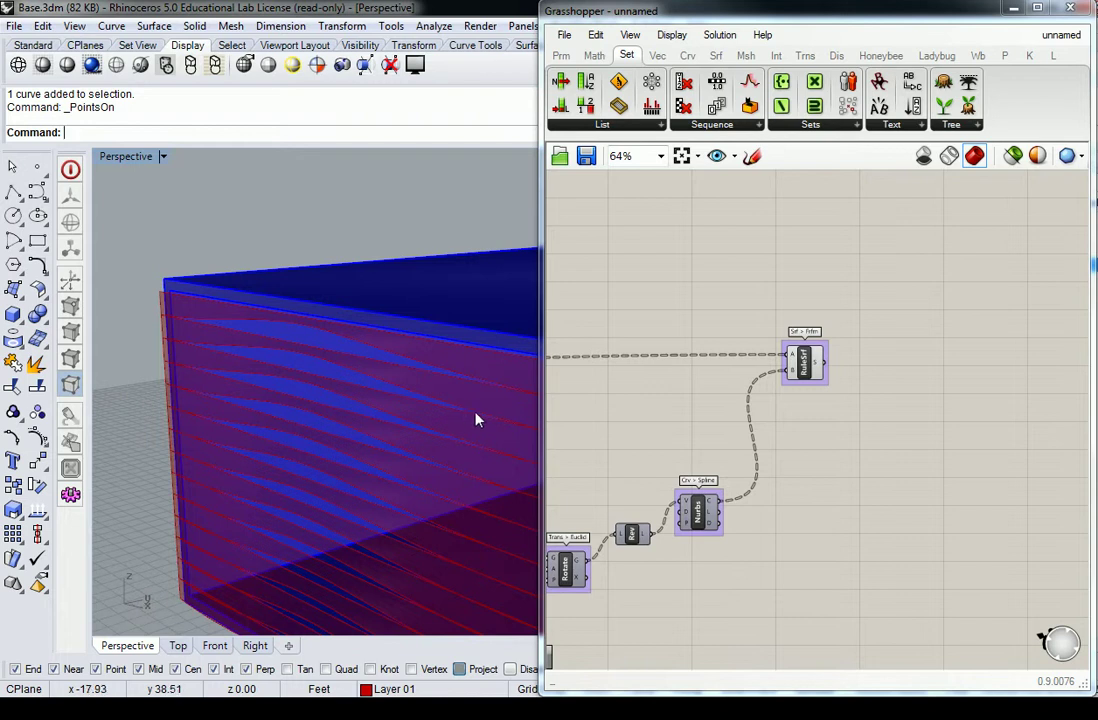
right_drag(426, 365, 371, 431)
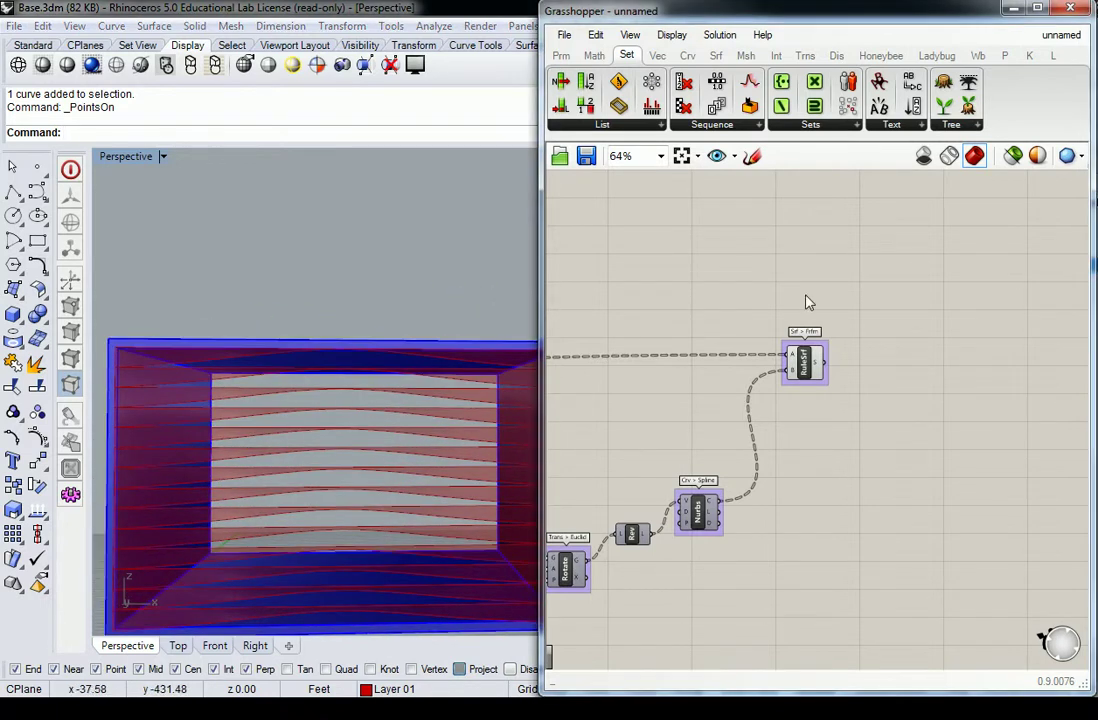
- Add a Mesh Colours component beside Ruled Surface and connect the surface output S to its input M
right_drag(806, 308, 747, 362)
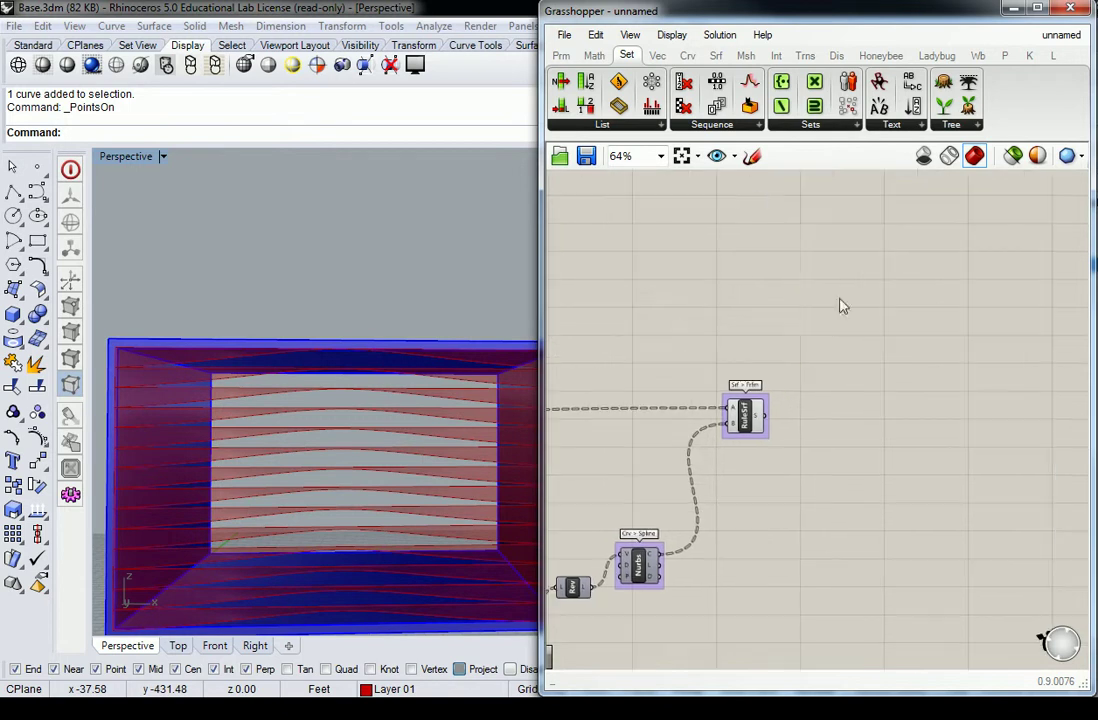
click(566, 57)
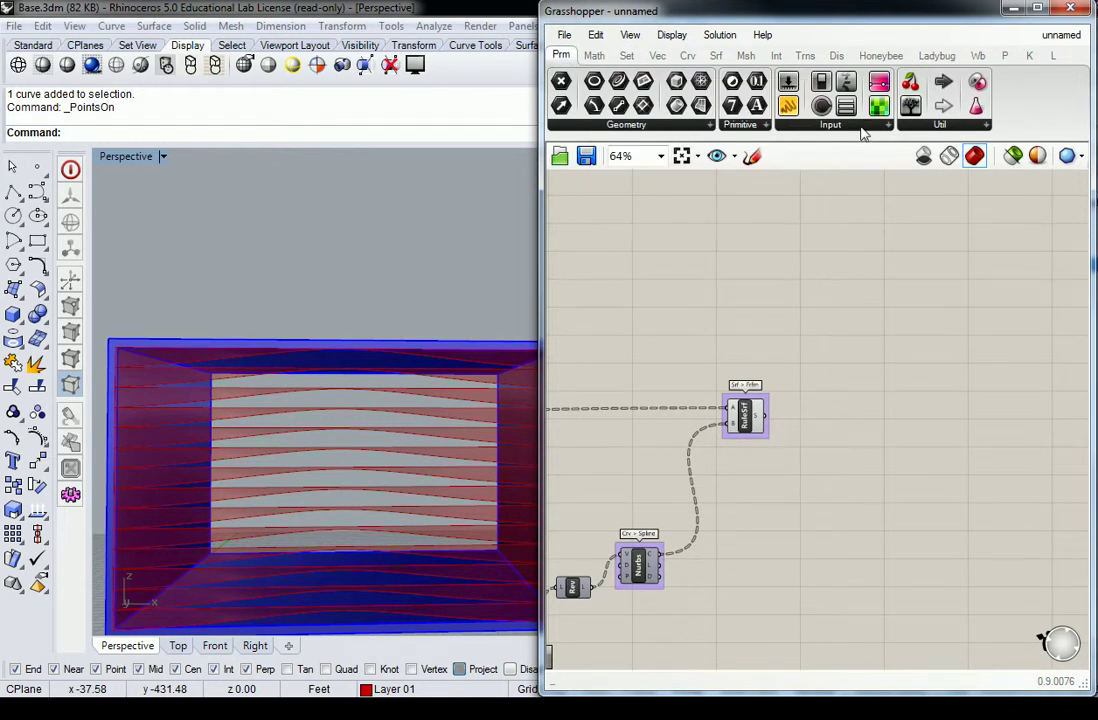
click(746, 56)
click(762, 124)
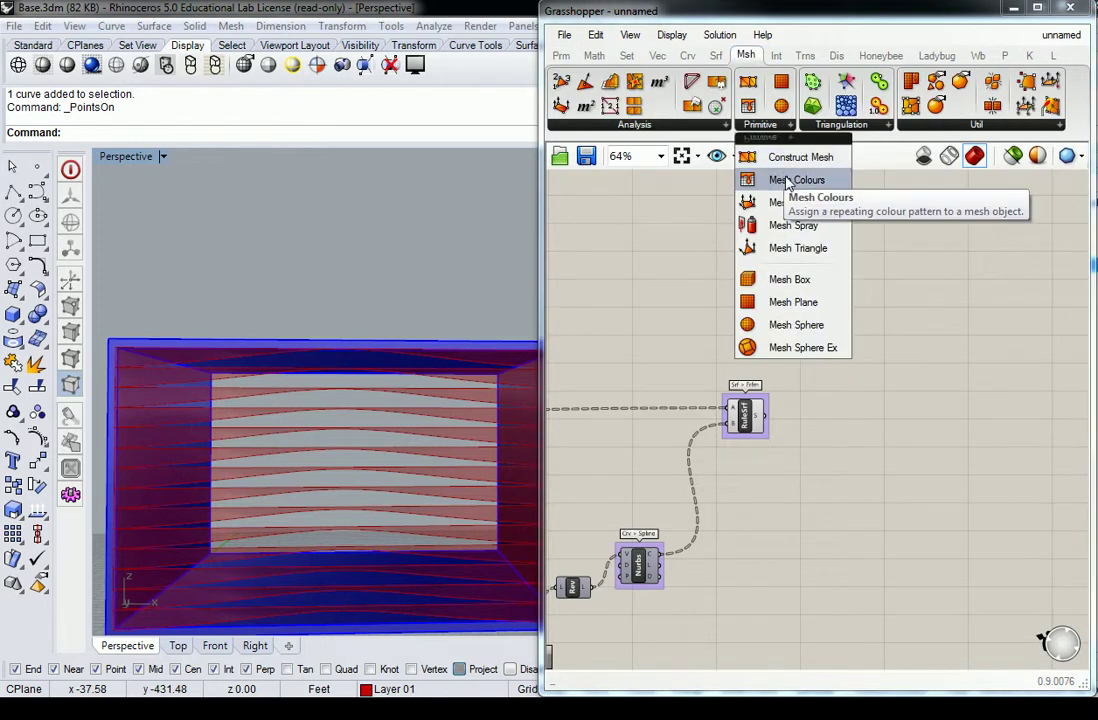
drag(790, 181, 872, 414)
drag(766, 415, 853, 421)
click(848, 392)
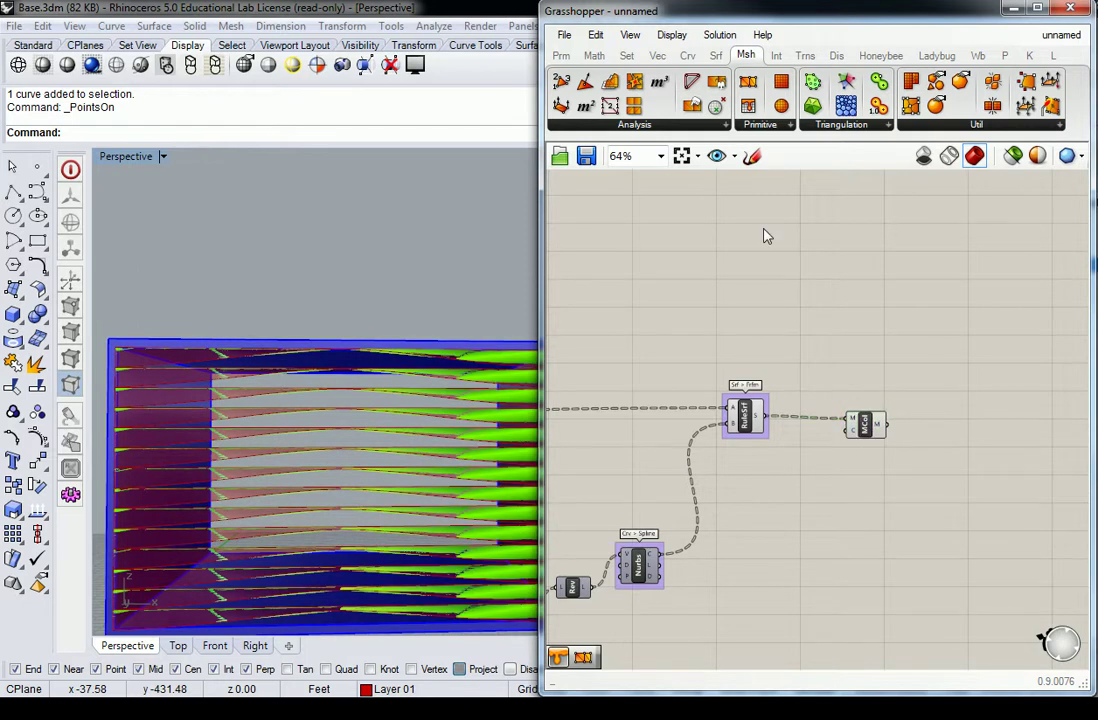
- Add a Colour Swatch below Mesh Colours and connect it to input C
click(563, 56)
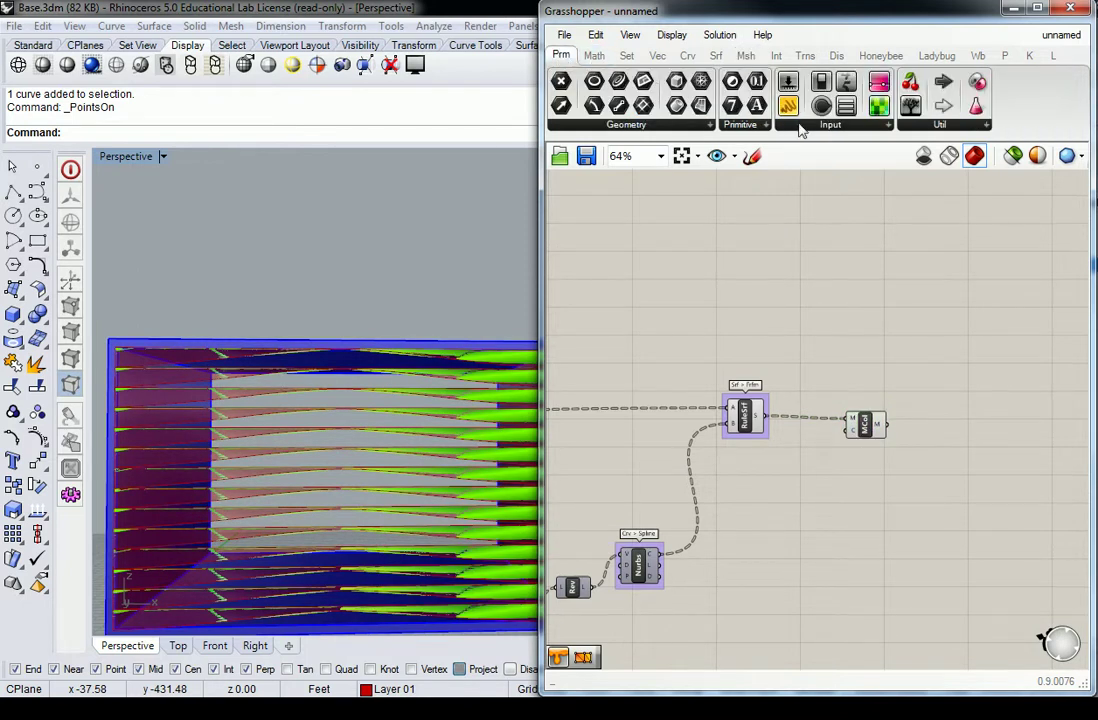
click(873, 125)
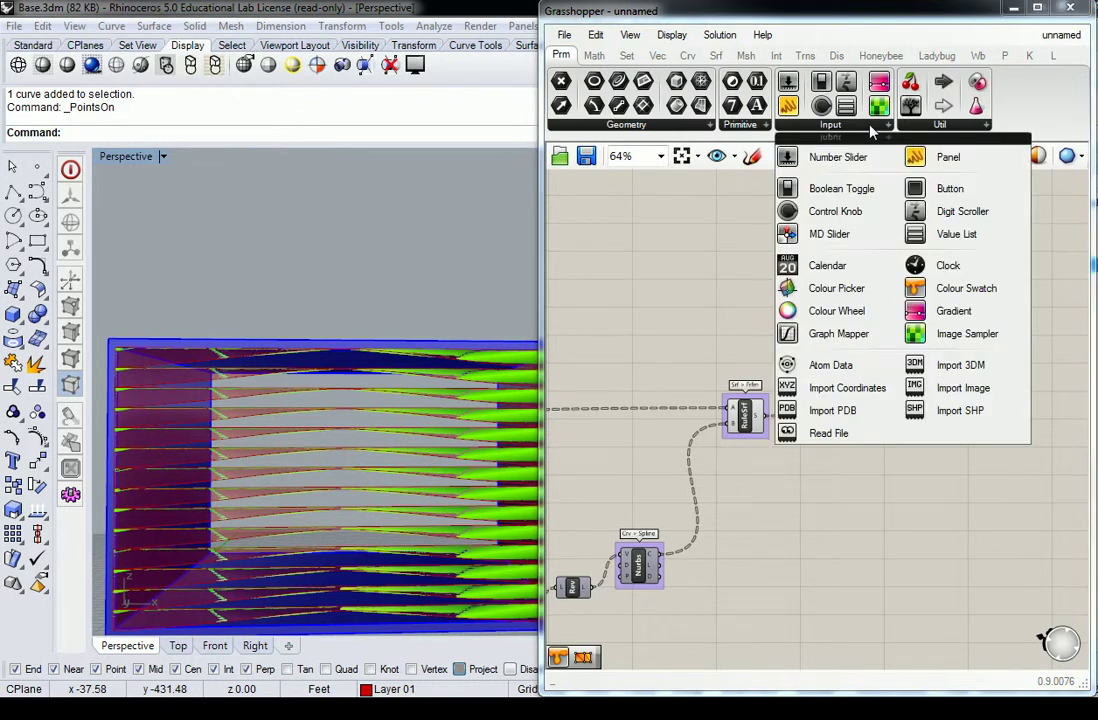
drag(957, 292, 846, 431)
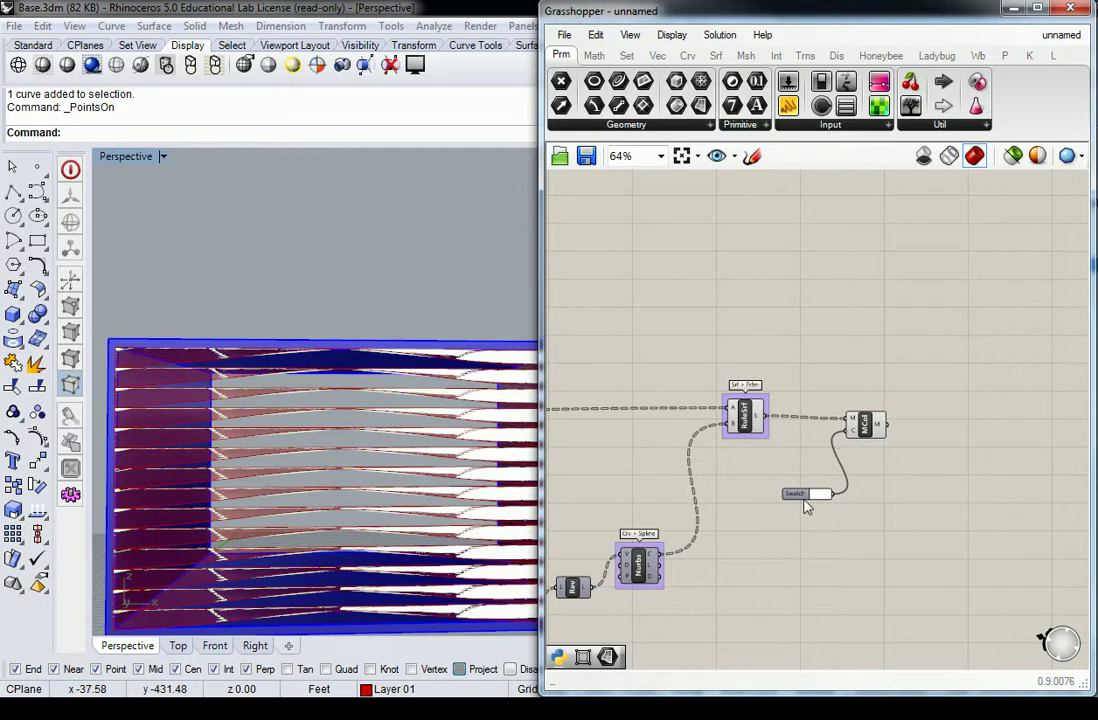
- Reposition the Colour Swatch closer beneath Mesh Colours and turn off the preview of Ruled Surface
drag(796, 498, 791, 478)
click(745, 413)
right_click(745, 413)
click(785, 446)
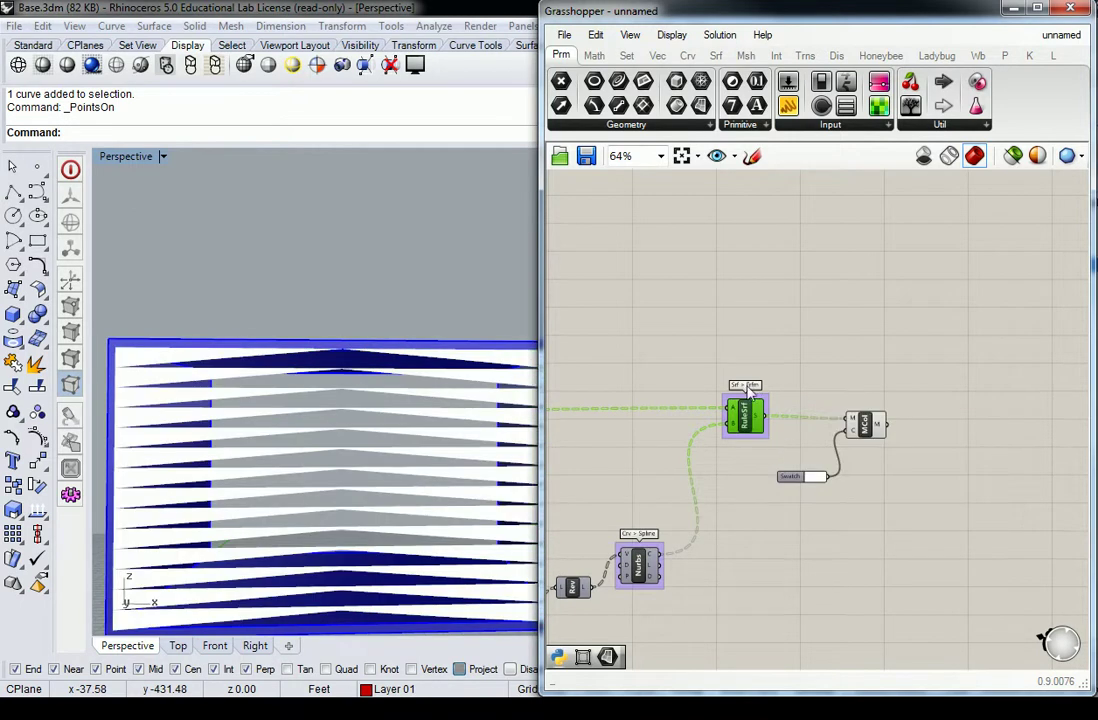
mouse_move(472, 312)
right_down()
mouse_move(311, 320)
mouse_move(287, 392)
mouse_move(456, 289)
mouse_move(448, 328)
mouse_move(459, 322)
right_up()
click(836, 360)
- Examine the upstream components feeding Ruled Surface, including Rotate, Radians, Reverse List and Nurbs Curve
right_drag(601, 414, 900, 321)
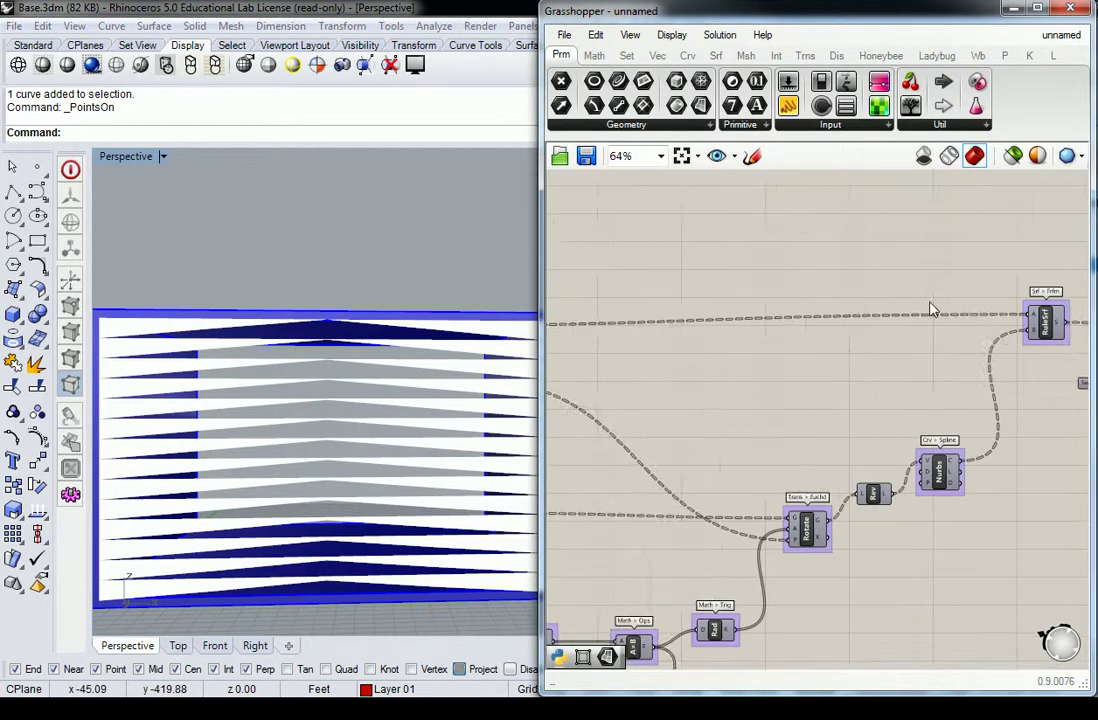
right_drag(743, 456, 895, 267)
scroll(672, 503, up, 3)
scroll(675, 504, up, 2)
mouse_move(809, 466)
mouse_down()
mouse_move(752, 467)
mouse_move(858, 463)
mouse_move(652, 468)
mouse_move(841, 475)
mouse_move(662, 473)
mouse_move(800, 481)
mouse_up()
right_drag(993, 253, 596, 468)
scroll(900, 368, down, 3)
right_drag(1060, 290, 617, 467)
- Turn off the preview of Mesh Colours together with Ruled Surface and the Colour Swatch
drag(1020, 186, 830, 330)
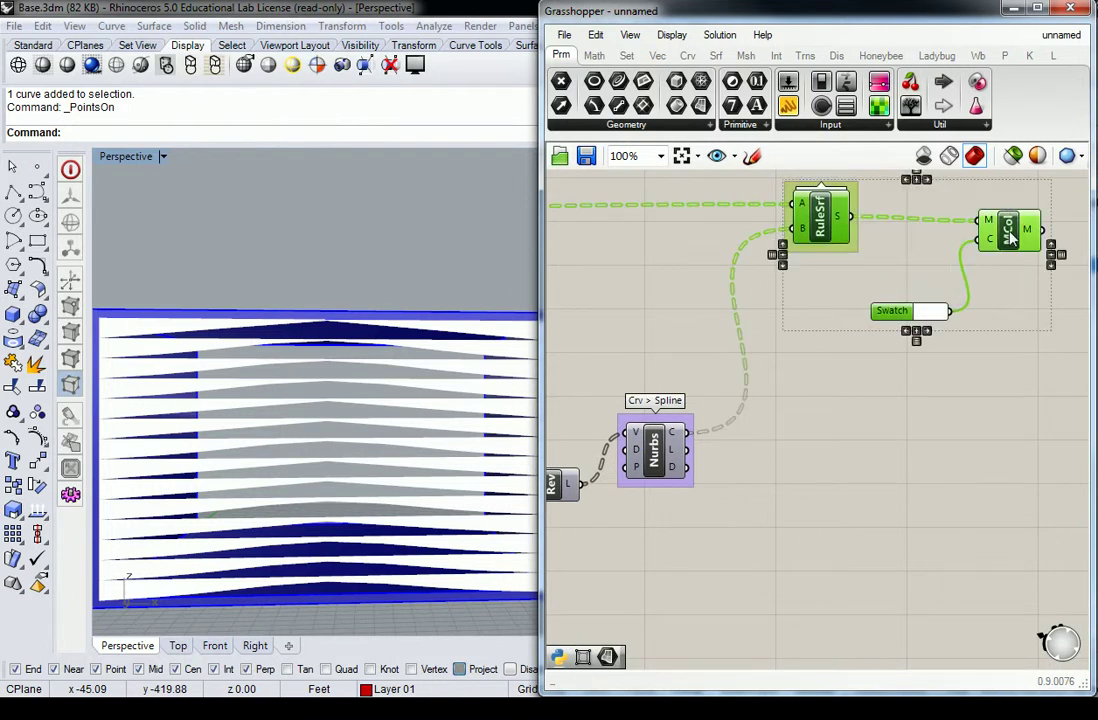
middle_click(997, 262)
click(1052, 207)
- Turn the preview of Ruled Surface back on and view the louvers in the box from an angle
click(845, 222)
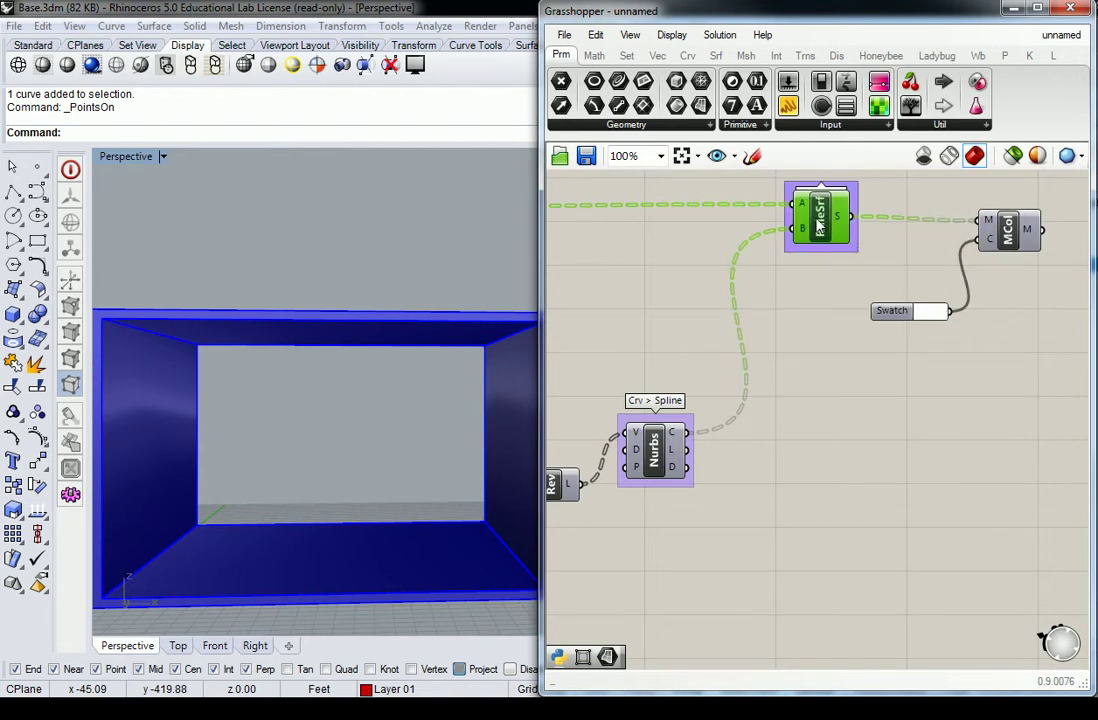
right_click(845, 222)
click(868, 251)
click(815, 367)
right_drag(424, 385, 368, 400)
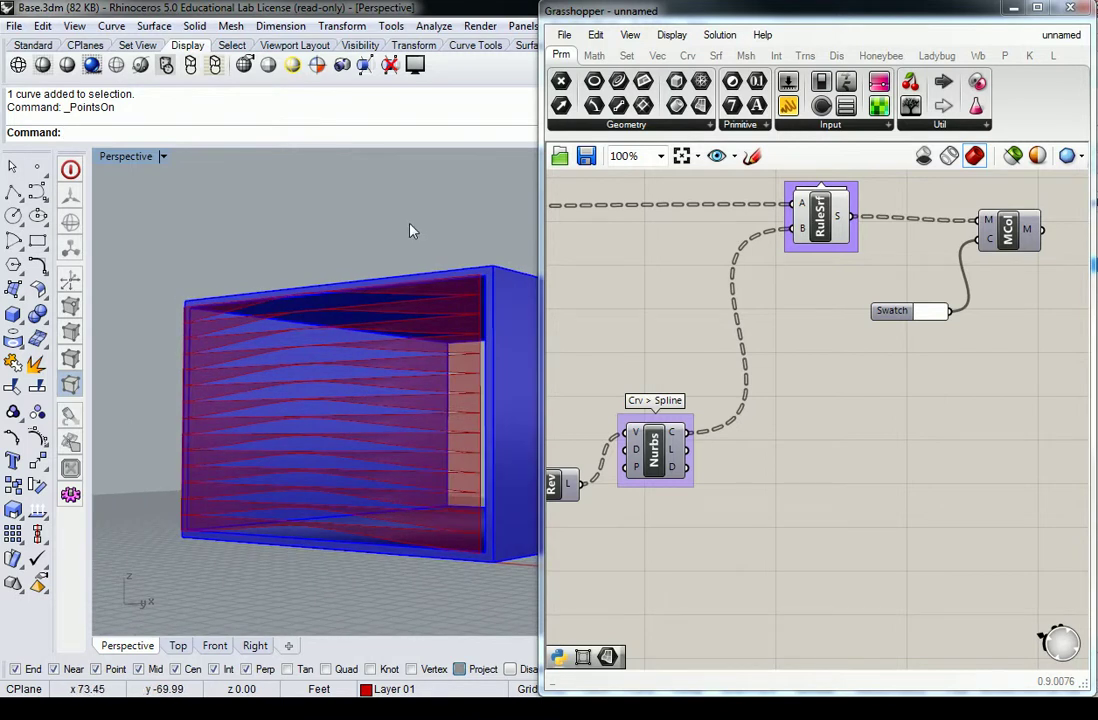
right_drag(409, 231, 356, 227)
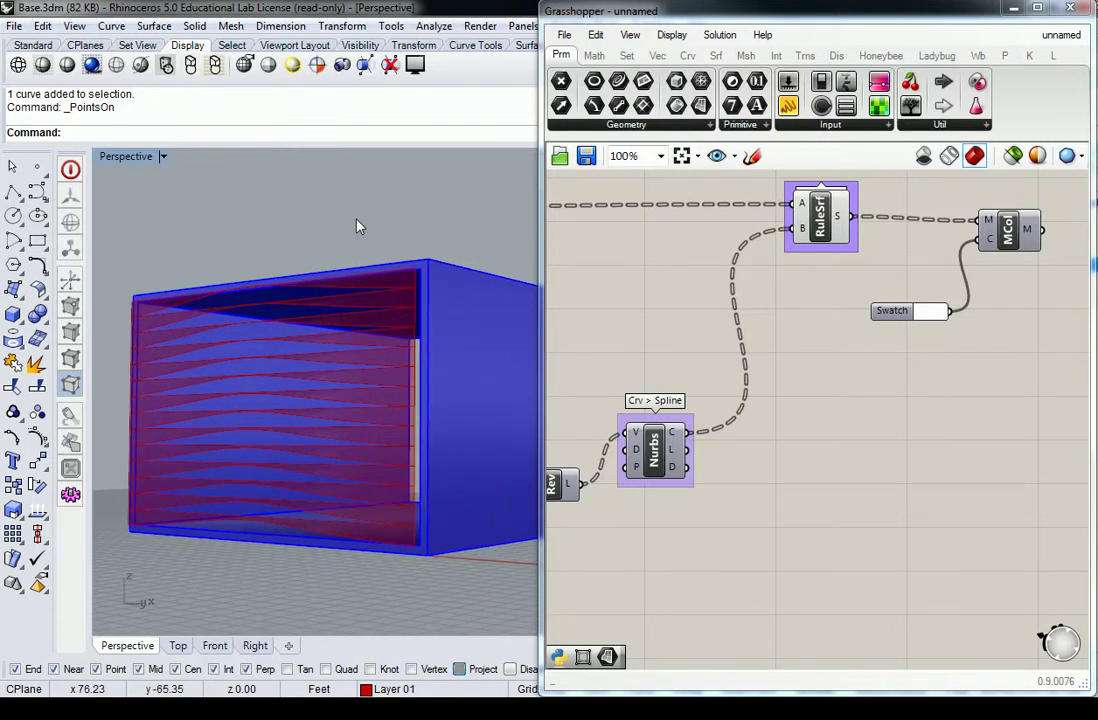